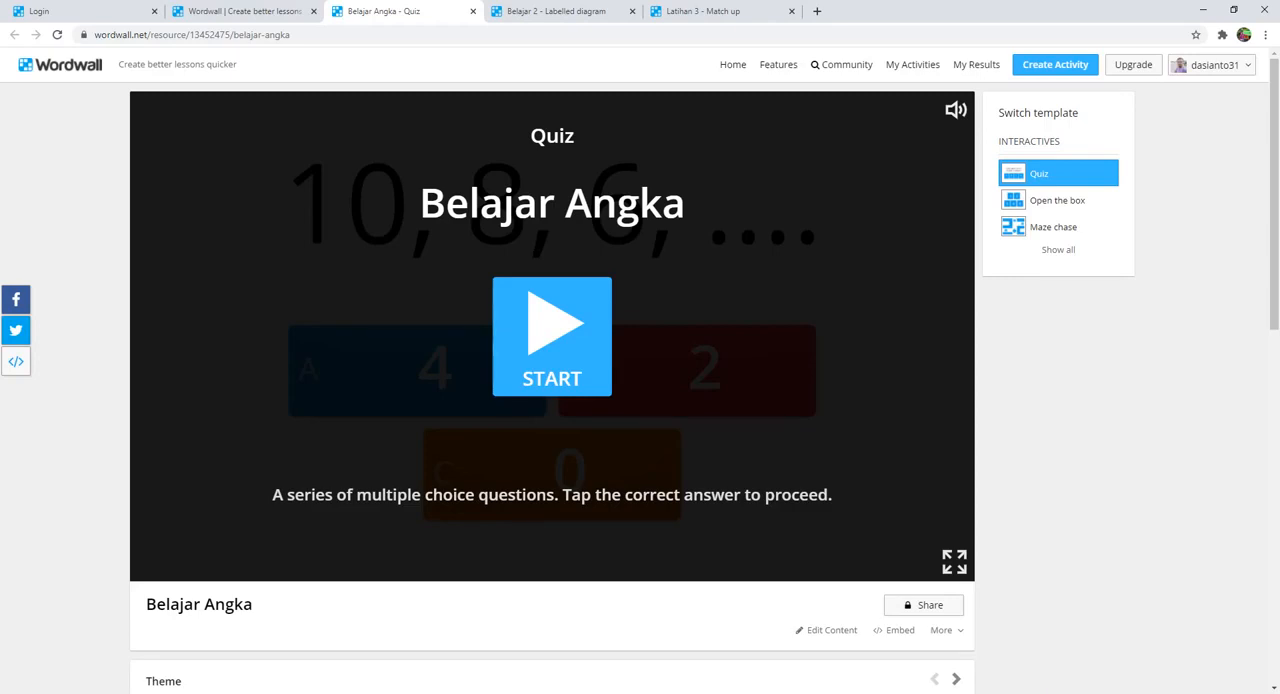
# Step: Play the Belajar Angka quiz, answering 4 for the number sequence and 11 for 5 + 6
pyautogui.click(576, 361)
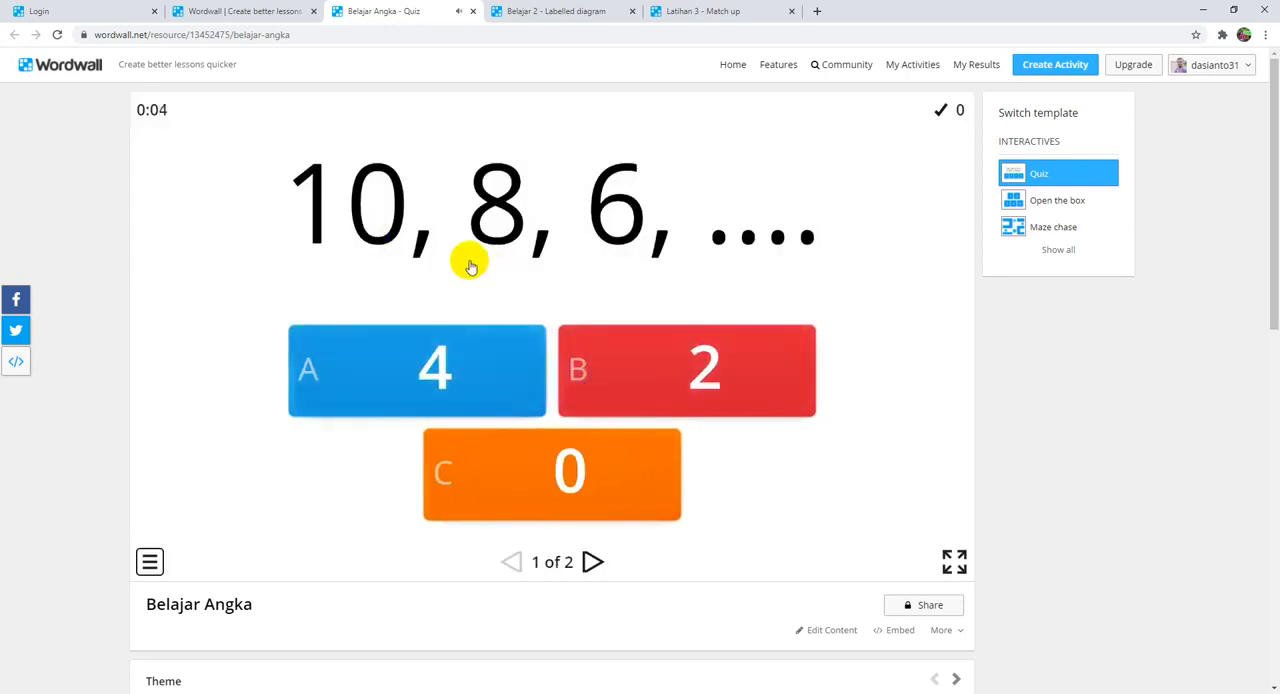
pyautogui.click(430, 369)
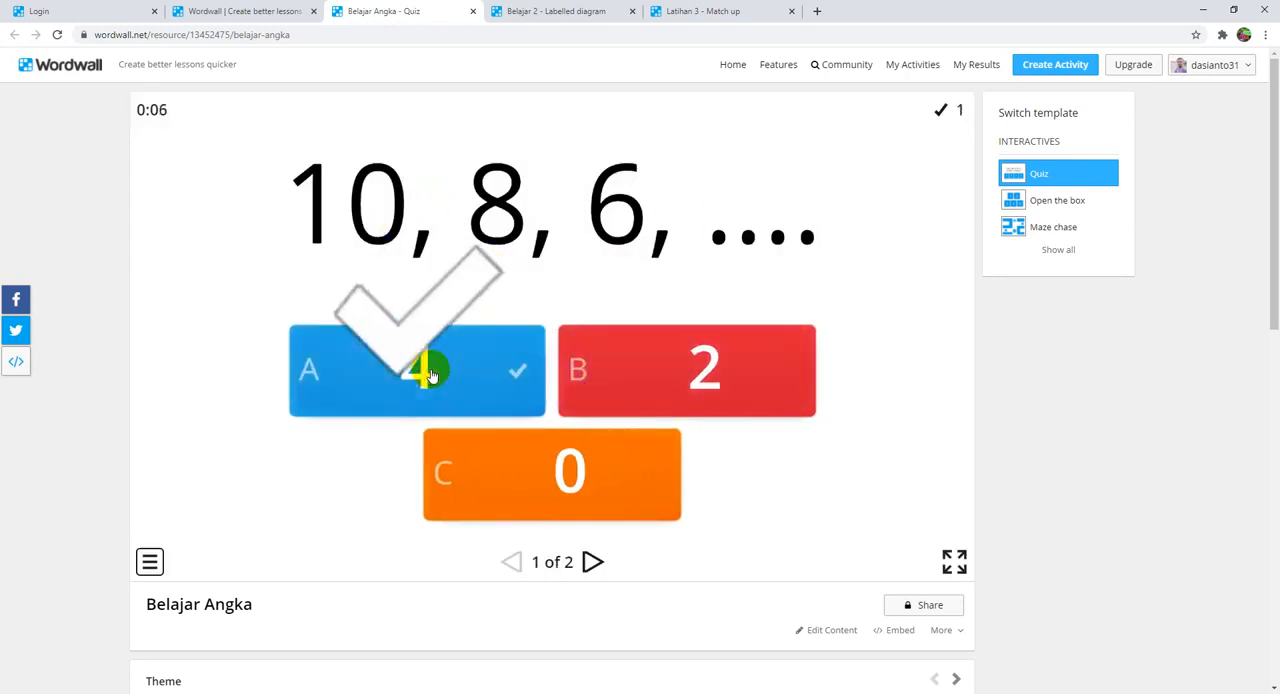
pyautogui.click(591, 562)
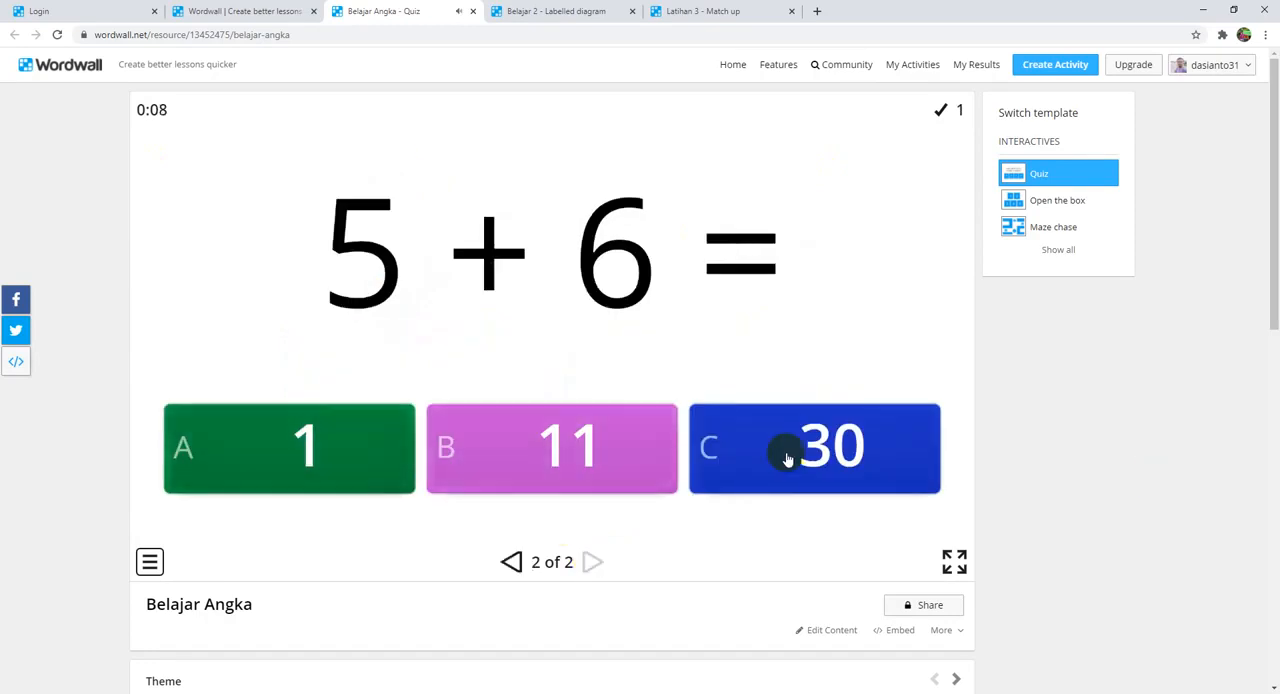
pyautogui.click(551, 440)
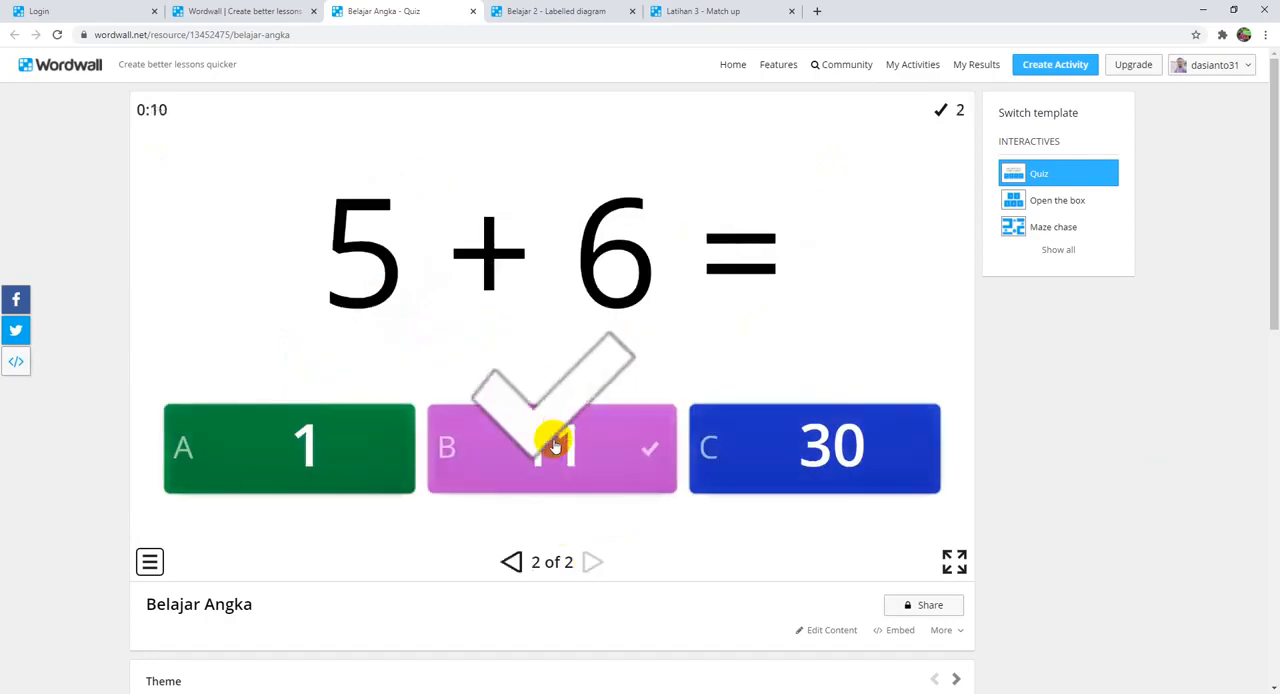
# Step: Start the Belajar 2 labelled diagram and pin Gasoline, Aspal and Kerosene to the column's first, second and fifth outlets from above
pyautogui.click(557, 12)
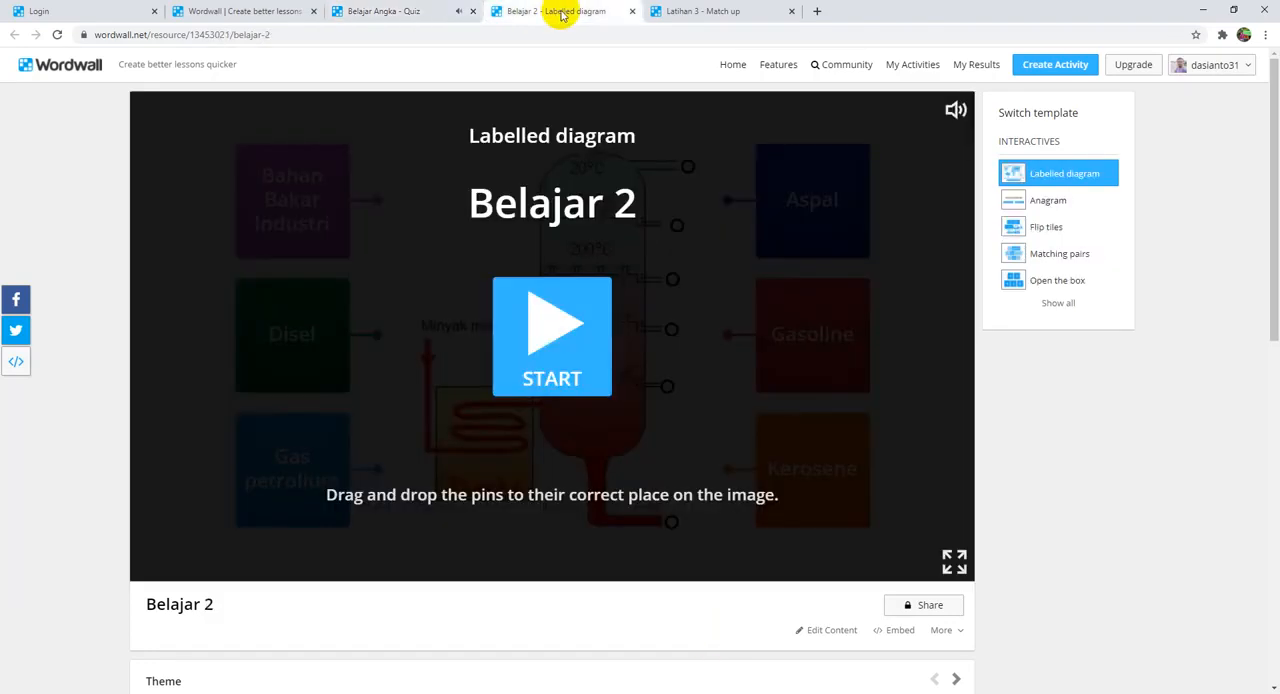
pyautogui.click(548, 340)
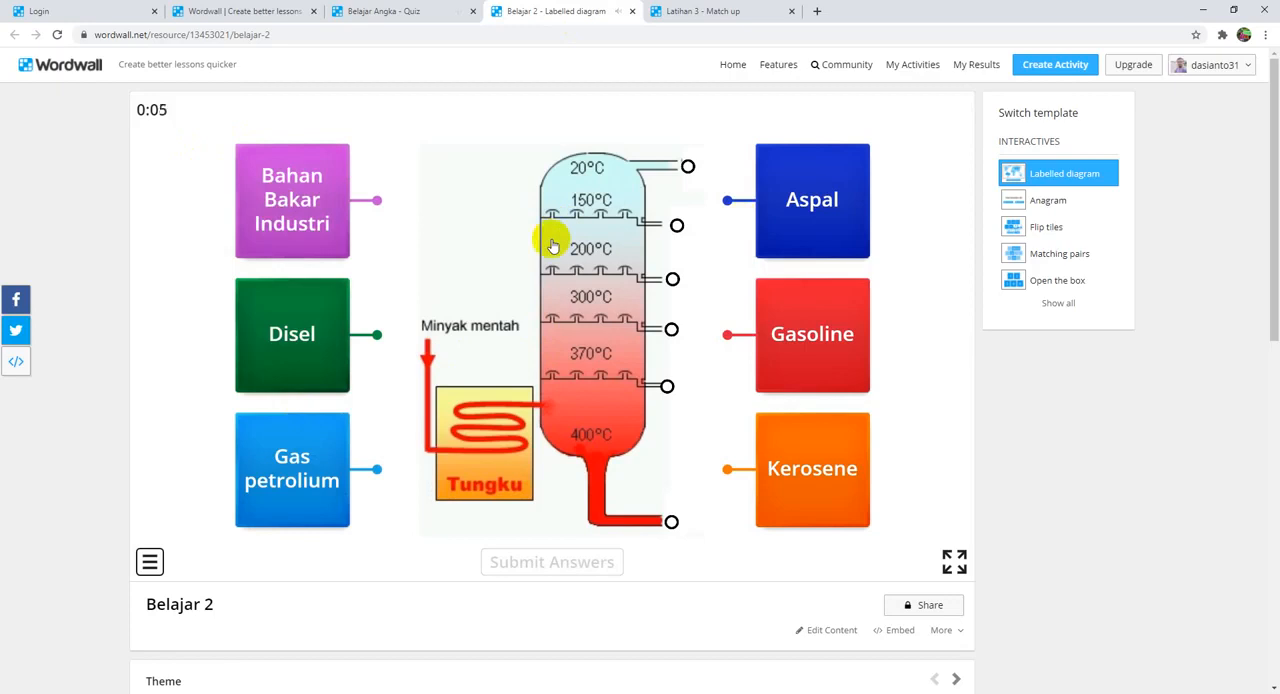
pyautogui.moveTo(727, 334); pyautogui.dragTo(688, 167)
pyautogui.moveTo(727, 334)
pyautogui.mouseDown()
pyautogui.moveTo(709, 234)
pyautogui.moveTo(680, 222)
pyautogui.mouseUp()
pyautogui.moveTo(728, 466); pyautogui.dragTo(670, 386)
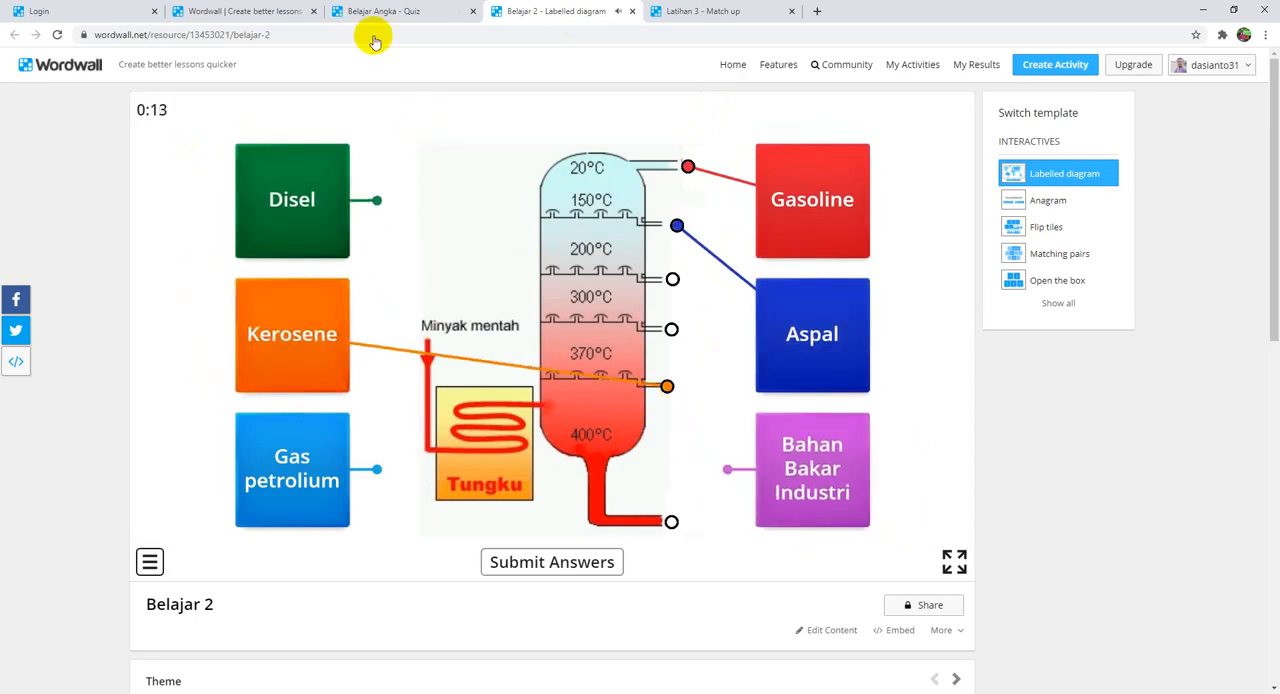
# Step: Start the Latihan 3 match up and place flame pictures beside Sesium, Rubidium and Natrium
pyautogui.click(724, 13)
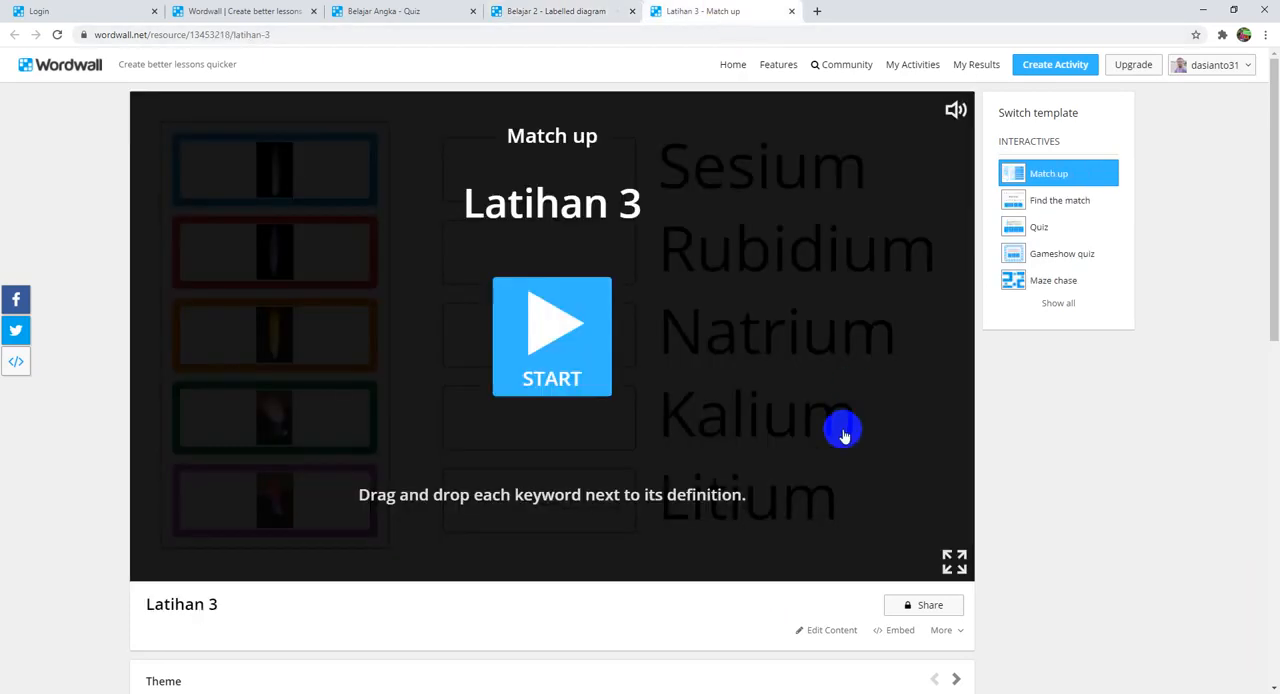
pyautogui.click(523, 343)
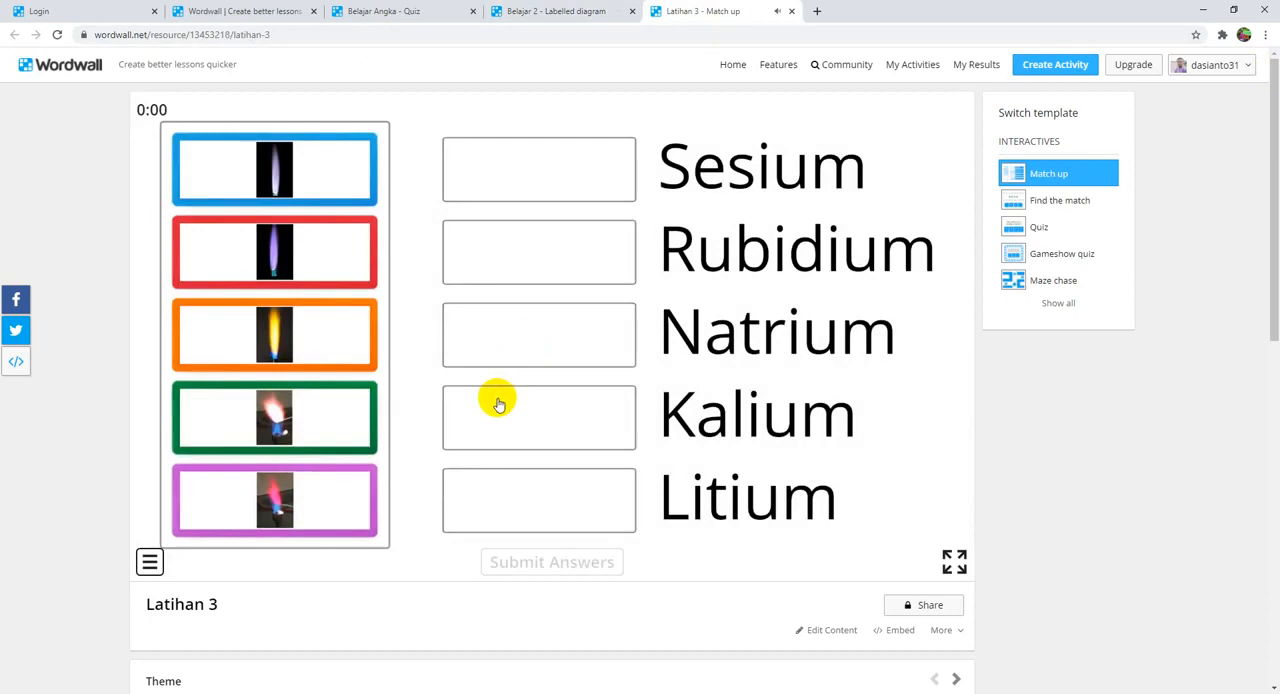
pyautogui.moveTo(357, 205); pyautogui.dragTo(579, 186)
pyautogui.moveTo(300, 237); pyautogui.dragTo(560, 262)
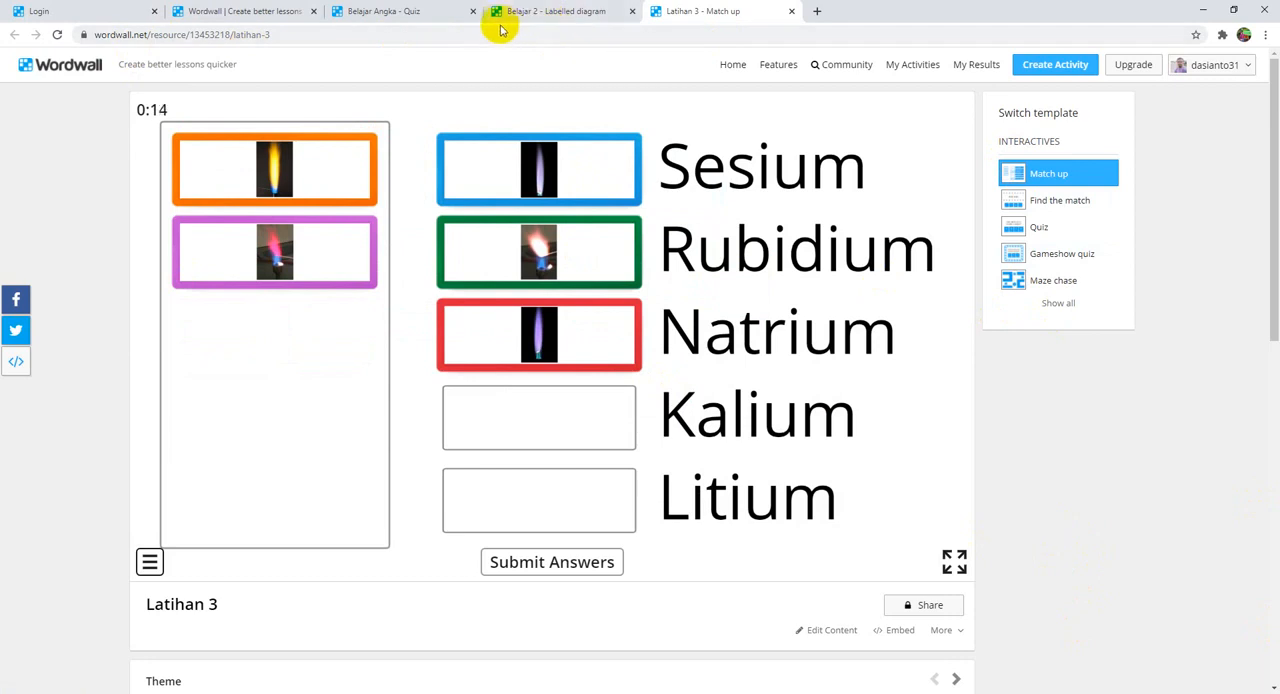
# Step: Close the Belajar Angka, Belajar 2 and Latihan 3 browser pages
pyautogui.click(469, 12)
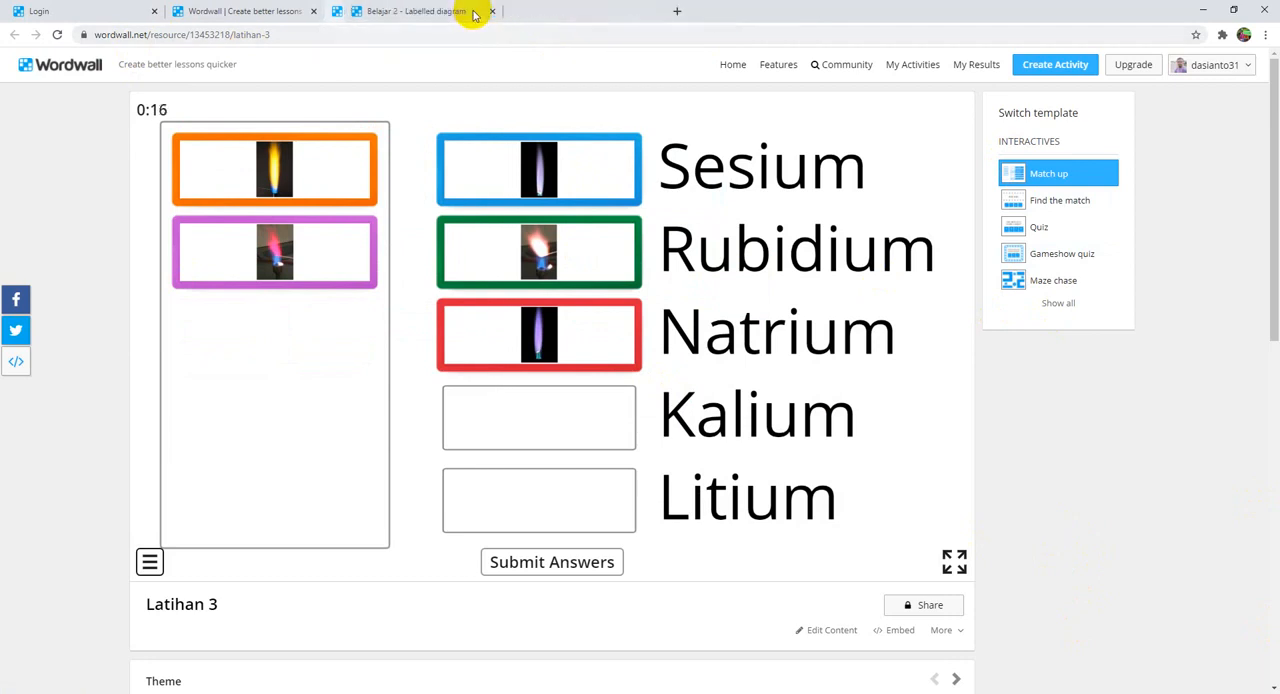
pyautogui.click(472, 12)
pyautogui.click(474, 12)
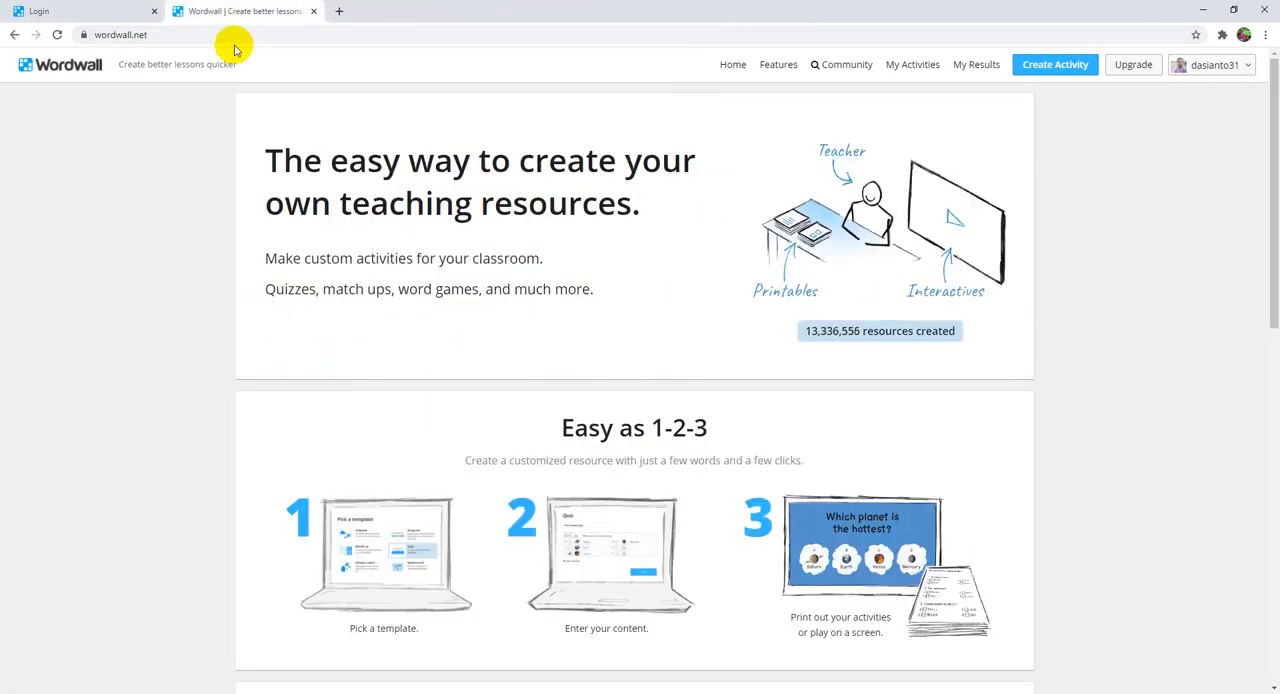
# Step: Show the Wordwall login page, highlight wordwall.net in its address, and return to the logged-in home page
pyautogui.click(68, 13)
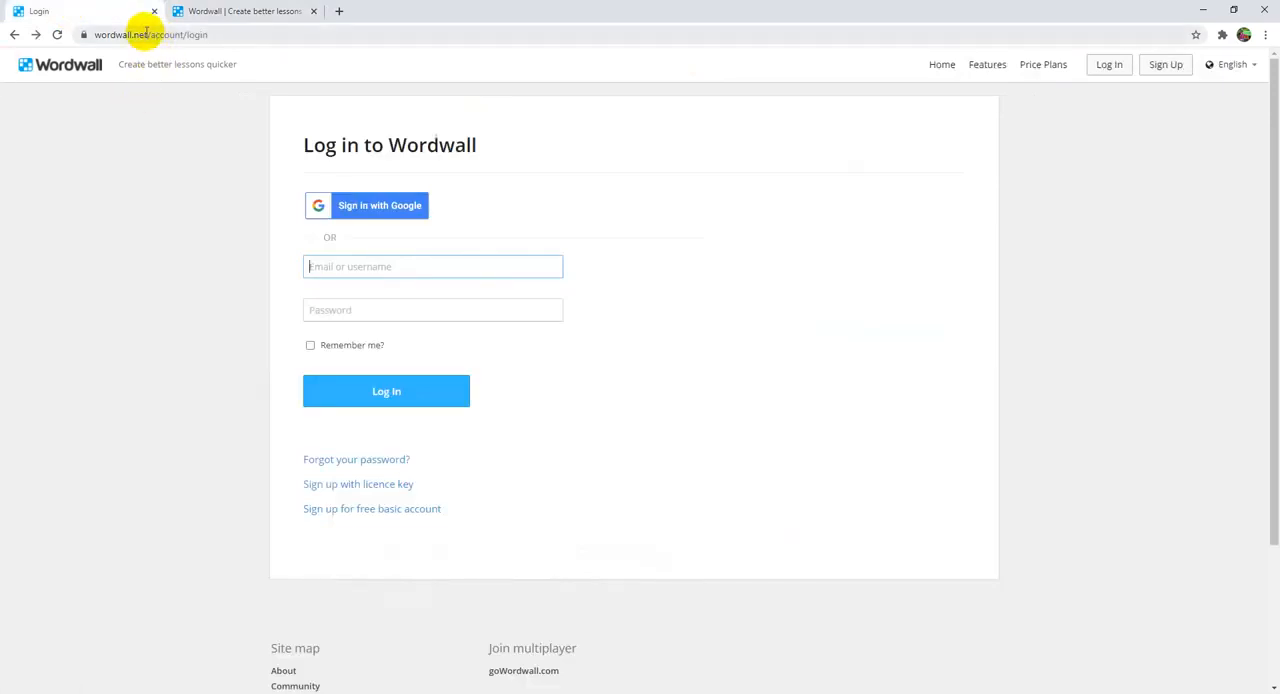
pyautogui.moveTo(147, 34); pyautogui.dragTo(88, 40)
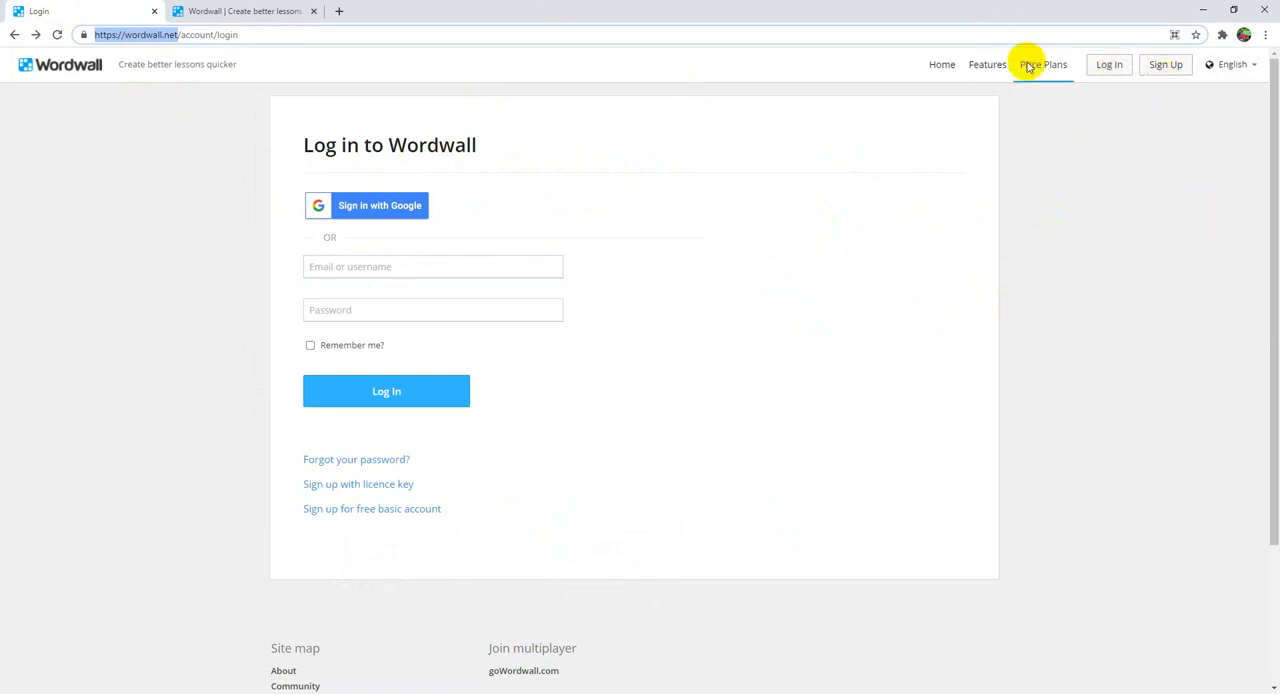
pyautogui.click(241, 8)
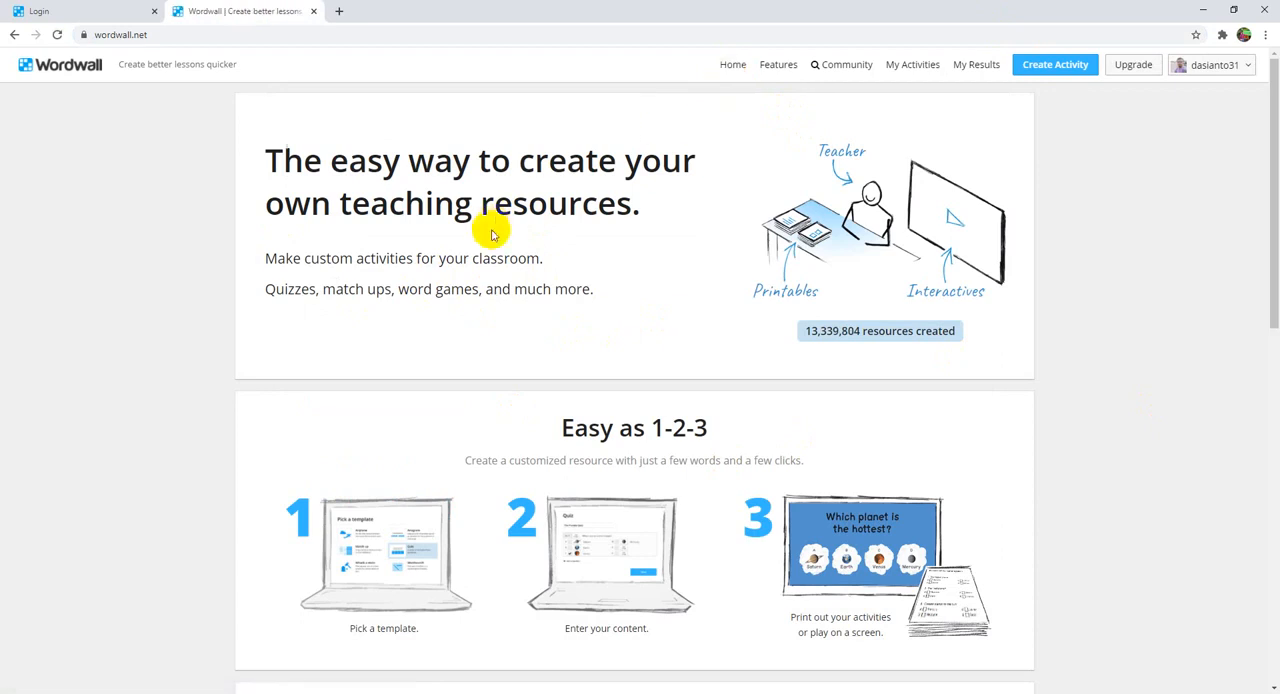
# Step: Look over the home page's introduction and templates, and read through the Features page
pyautogui.scroll(-5, 488, 244)
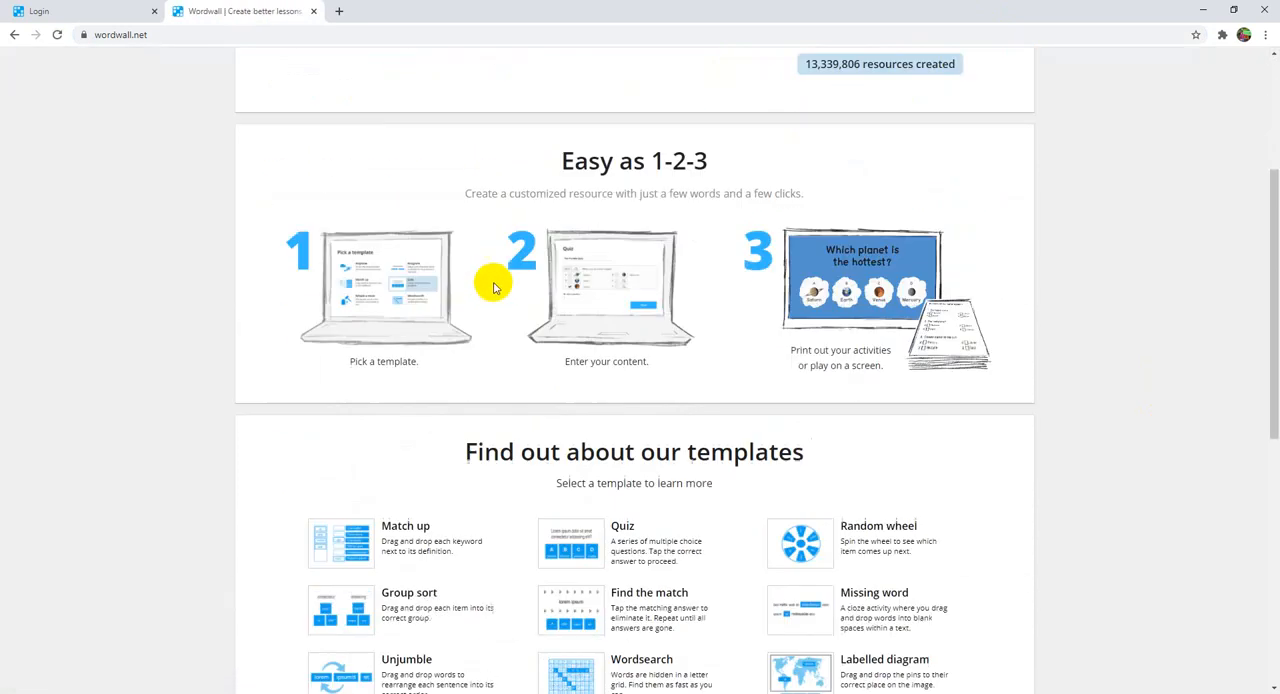
pyautogui.scroll(6, 518, 382)
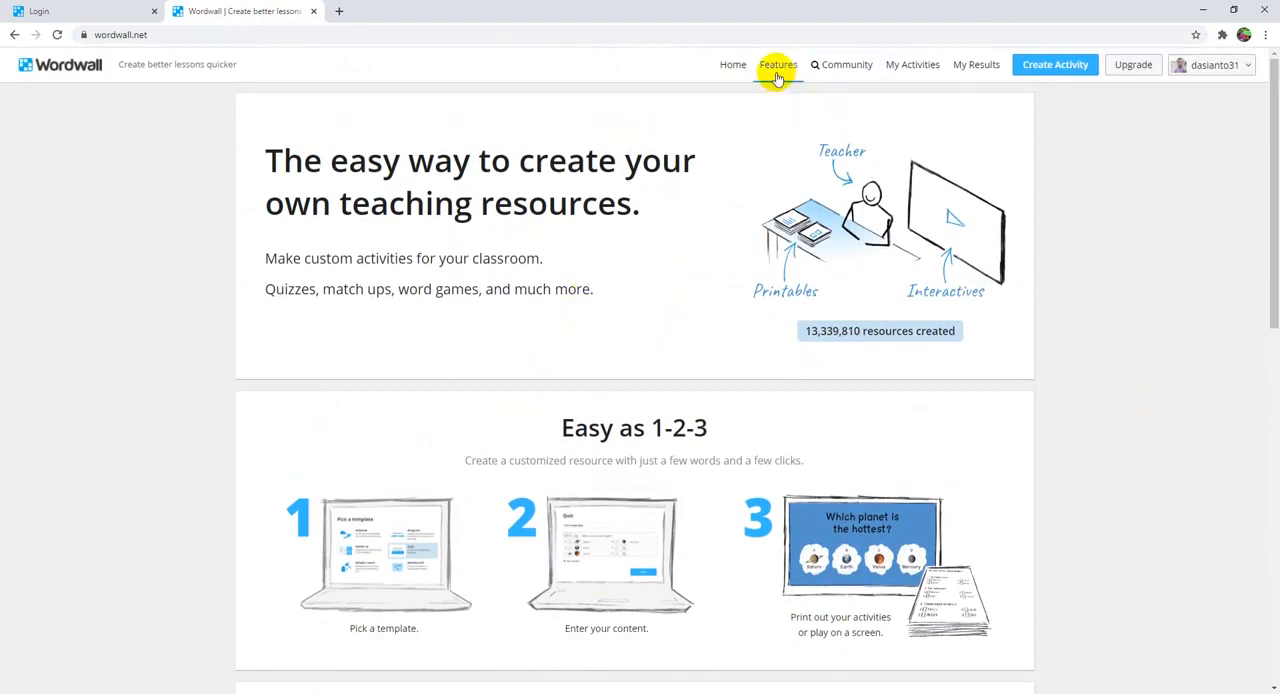
pyautogui.click(776, 66)
pyautogui.scroll(-7, 591, 303)
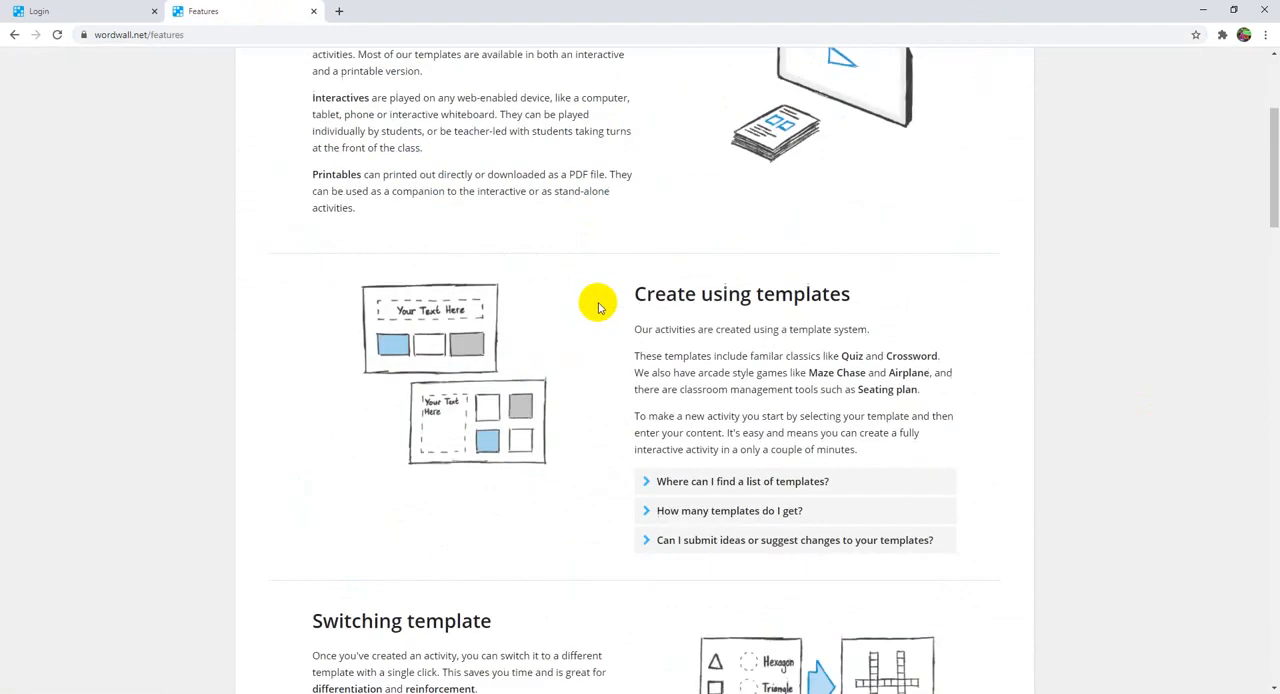
pyautogui.scroll(-8, 598, 313)
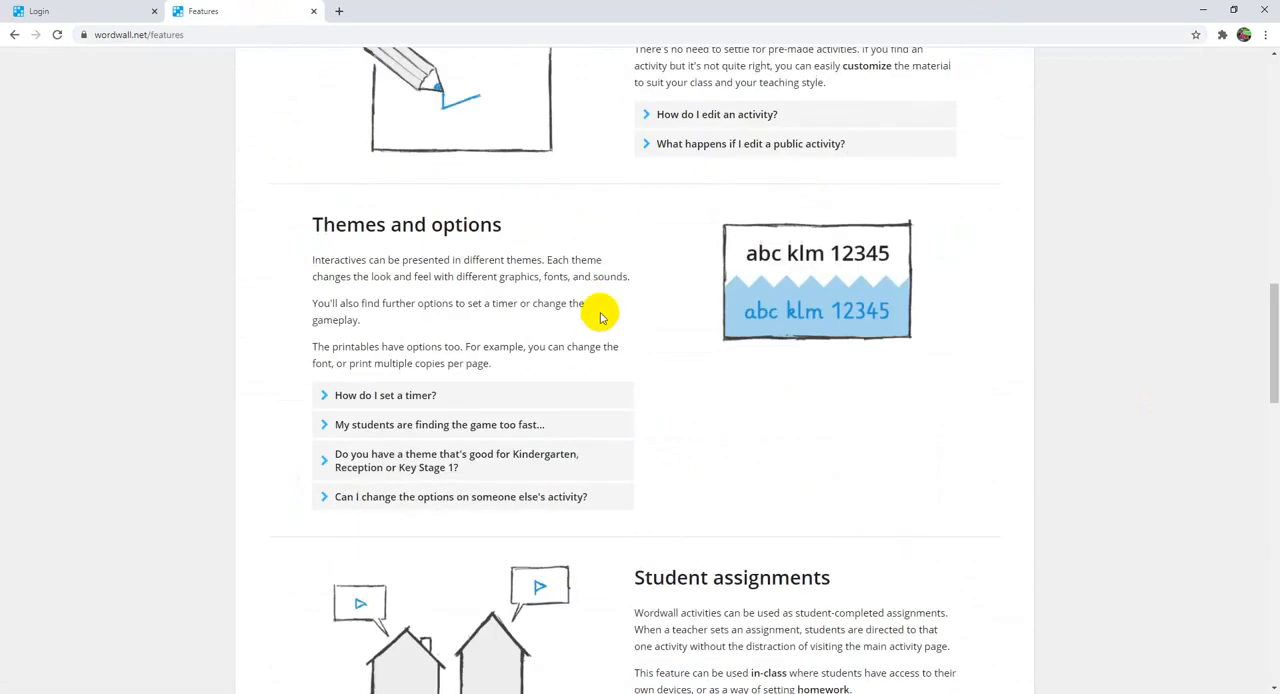
pyautogui.scroll(2, 596, 360)
pyautogui.scroll(-9, 598, 365)
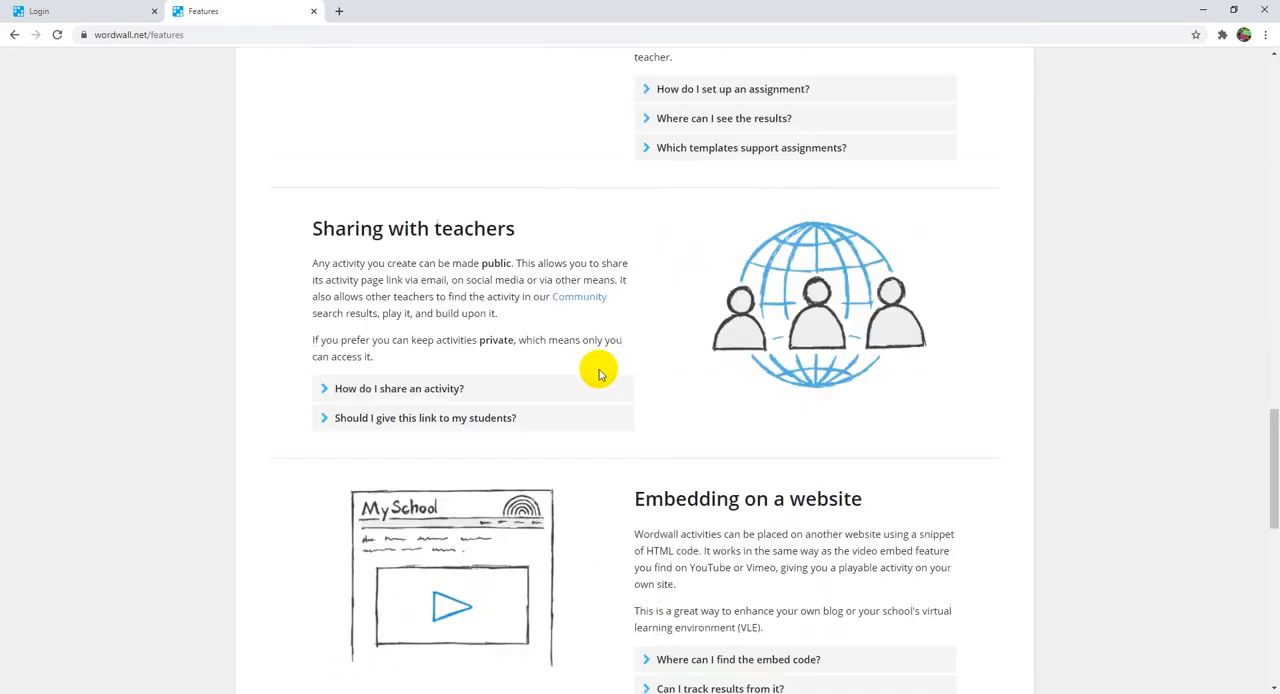
pyautogui.scroll(-4, 605, 400)
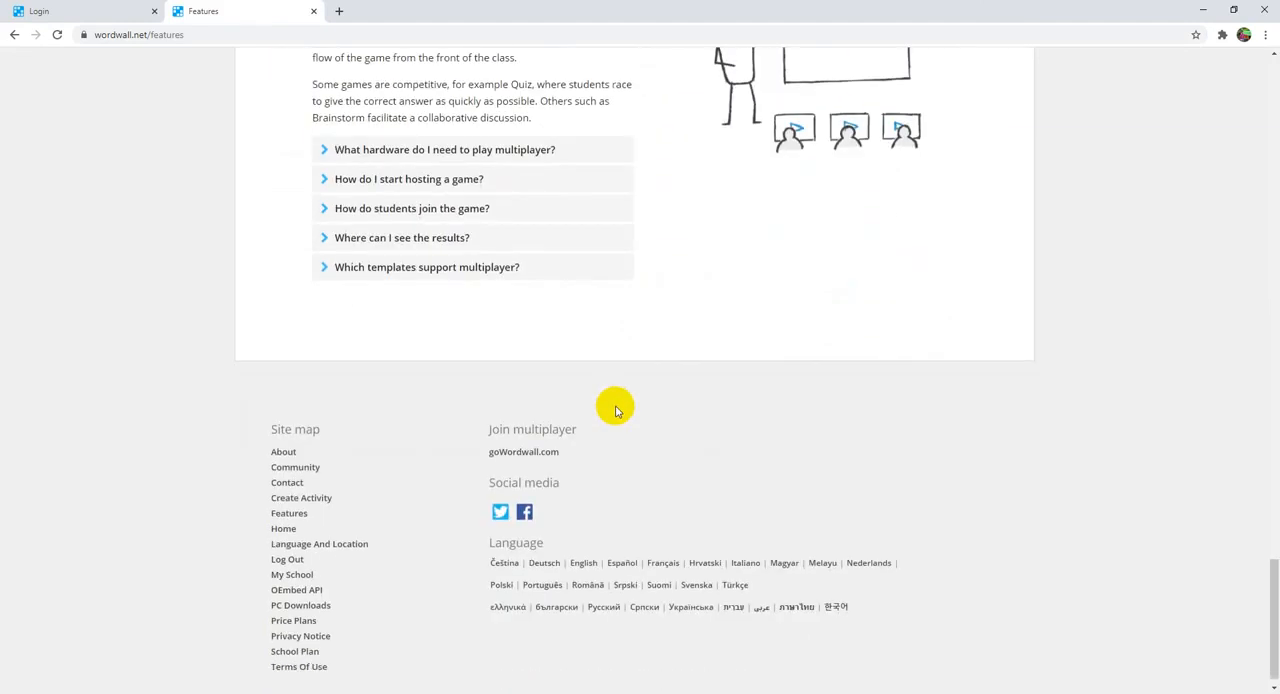
pyautogui.scroll(14, 610, 405)
pyautogui.scroll(15, 637, 397)
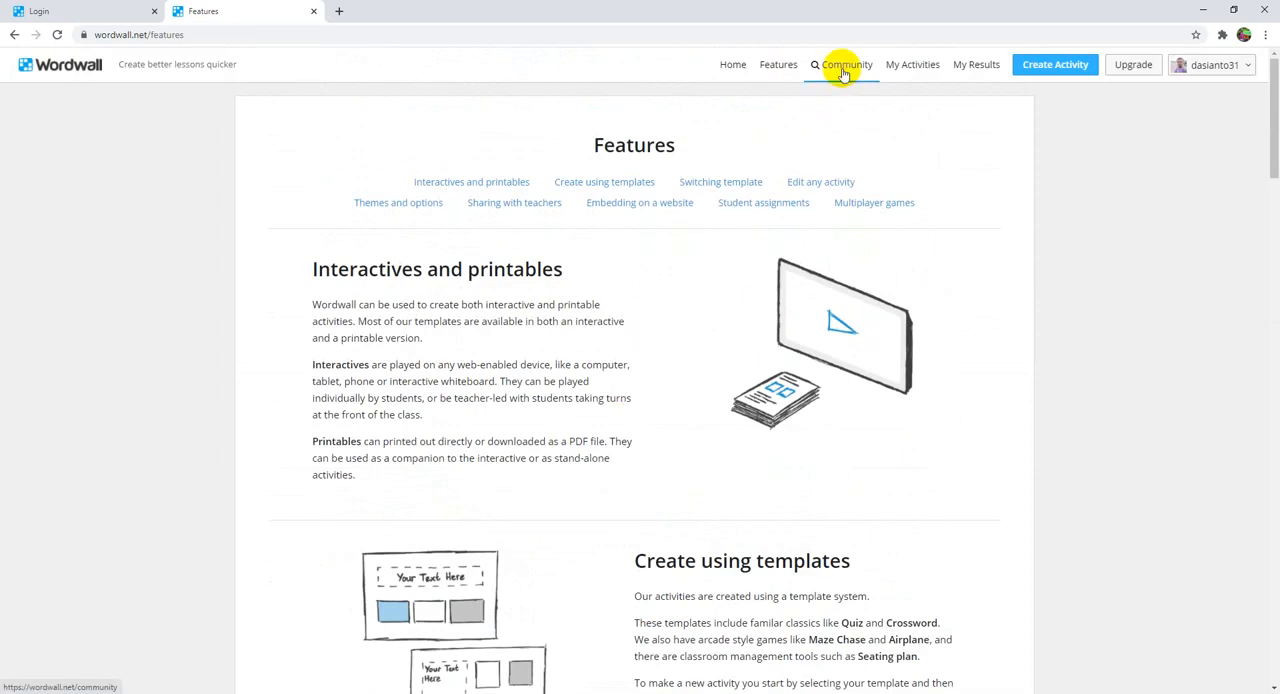
# Step: View the saved activities under My Activities and the recorded results under My Results
pyautogui.click(906, 66)
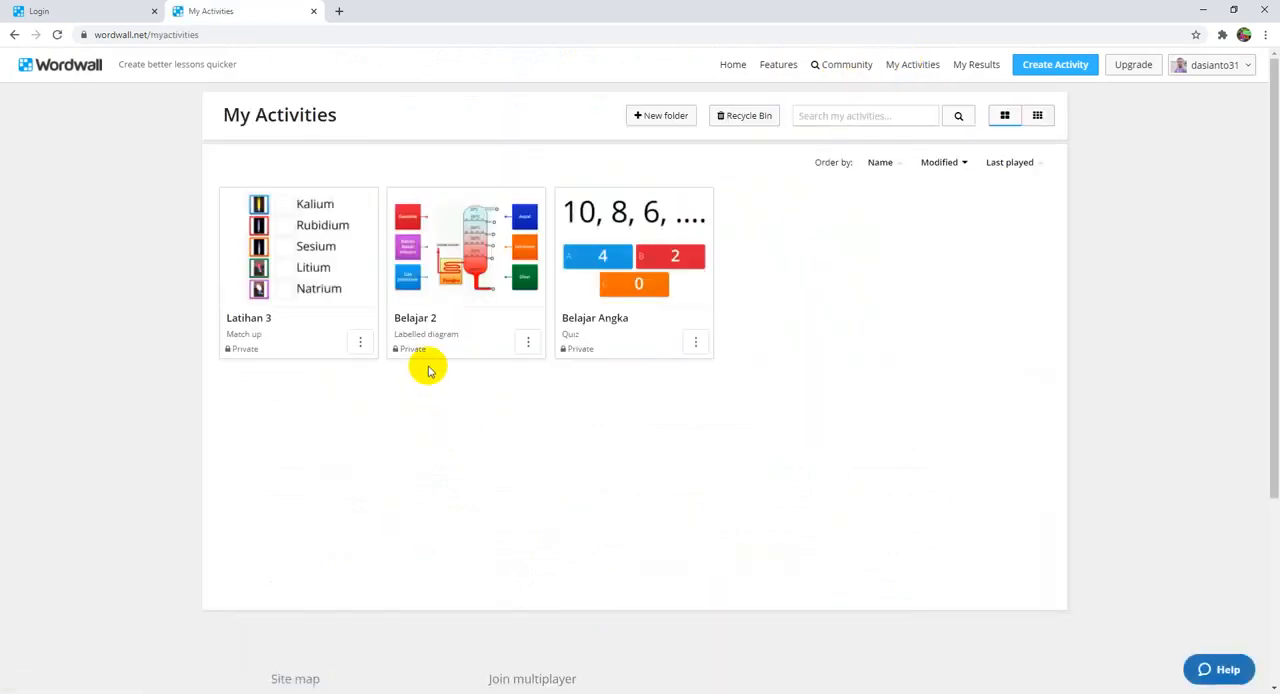
pyautogui.click(977, 66)
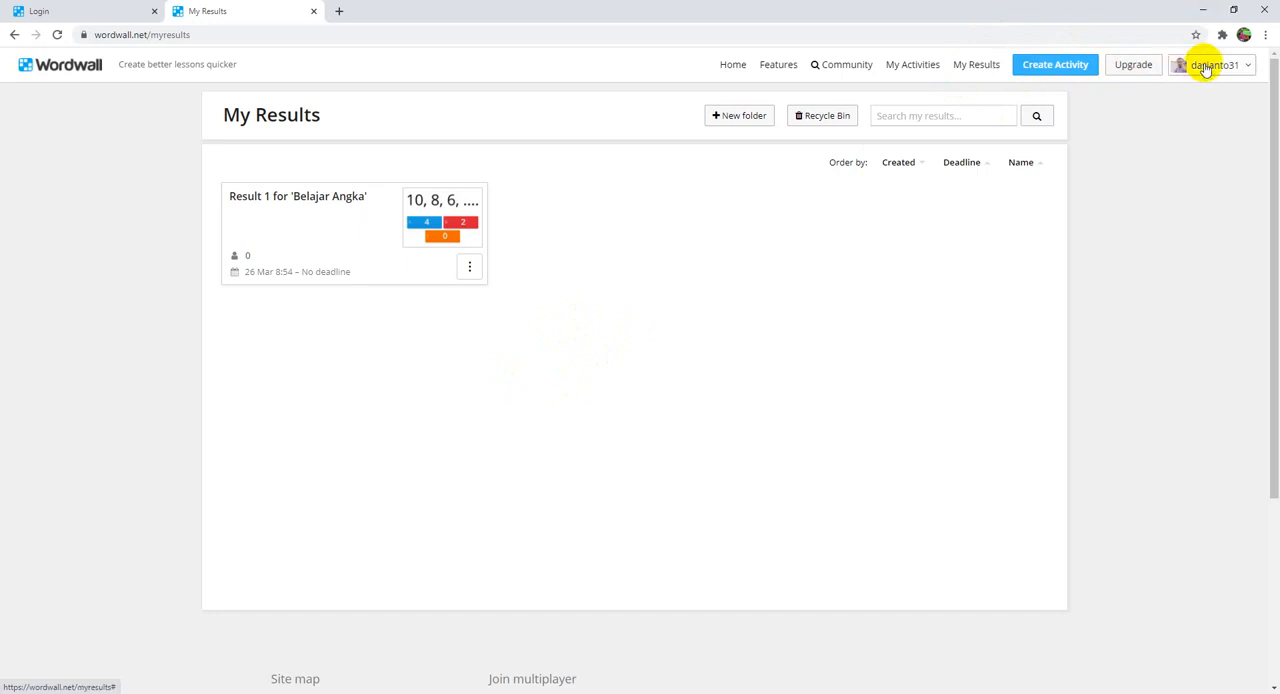
# Step: Create a new activity from the Quiz template and title it "Kuis Kimia"
pyautogui.click(1054, 74)
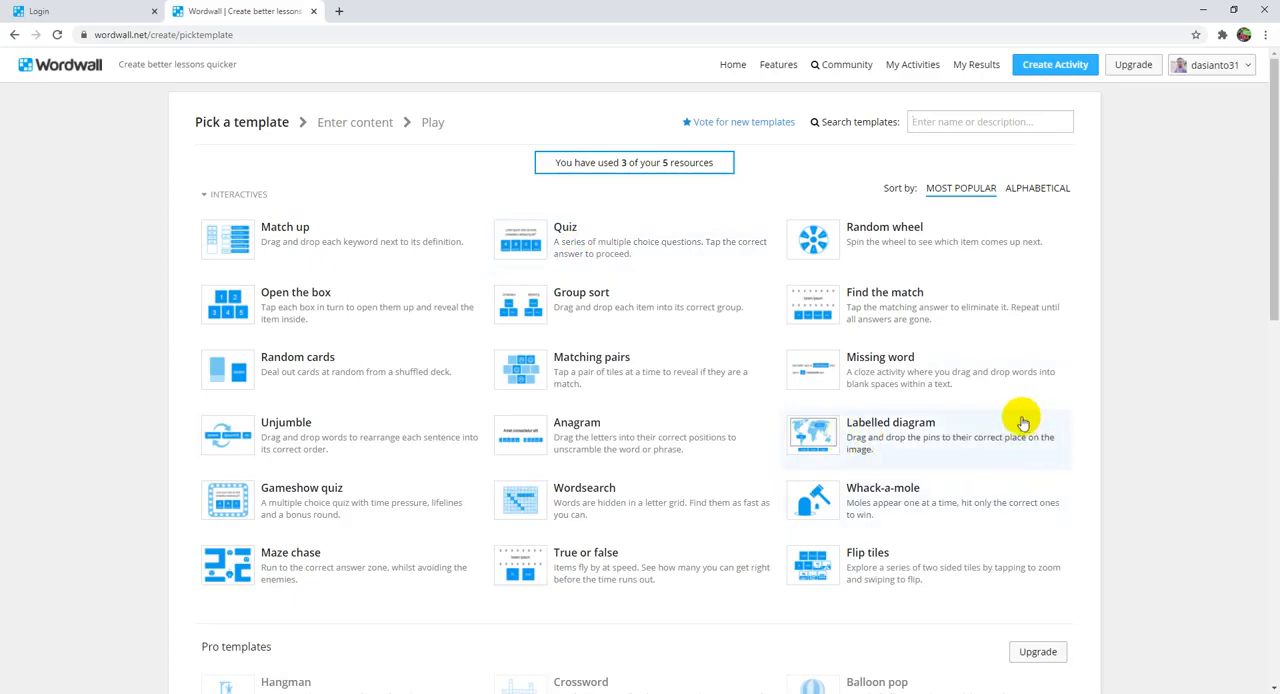
pyautogui.click(563, 248)
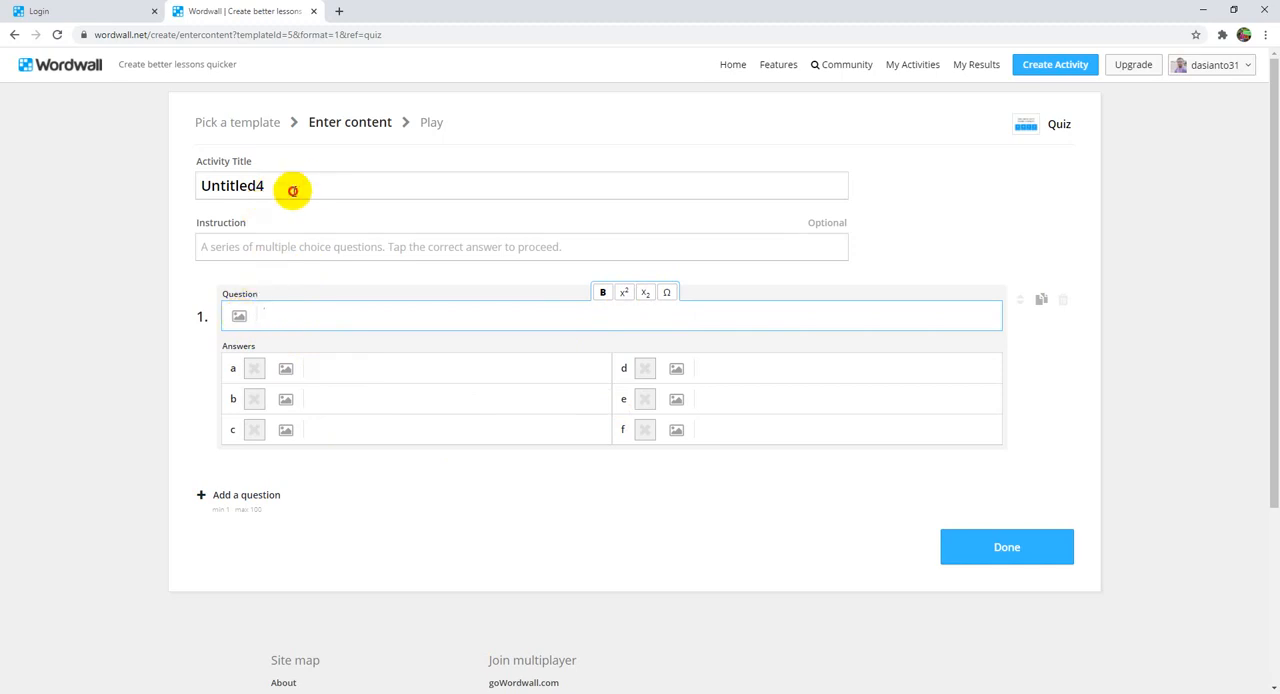
pyautogui.moveTo(288, 187); pyautogui.dragTo(50, 193)
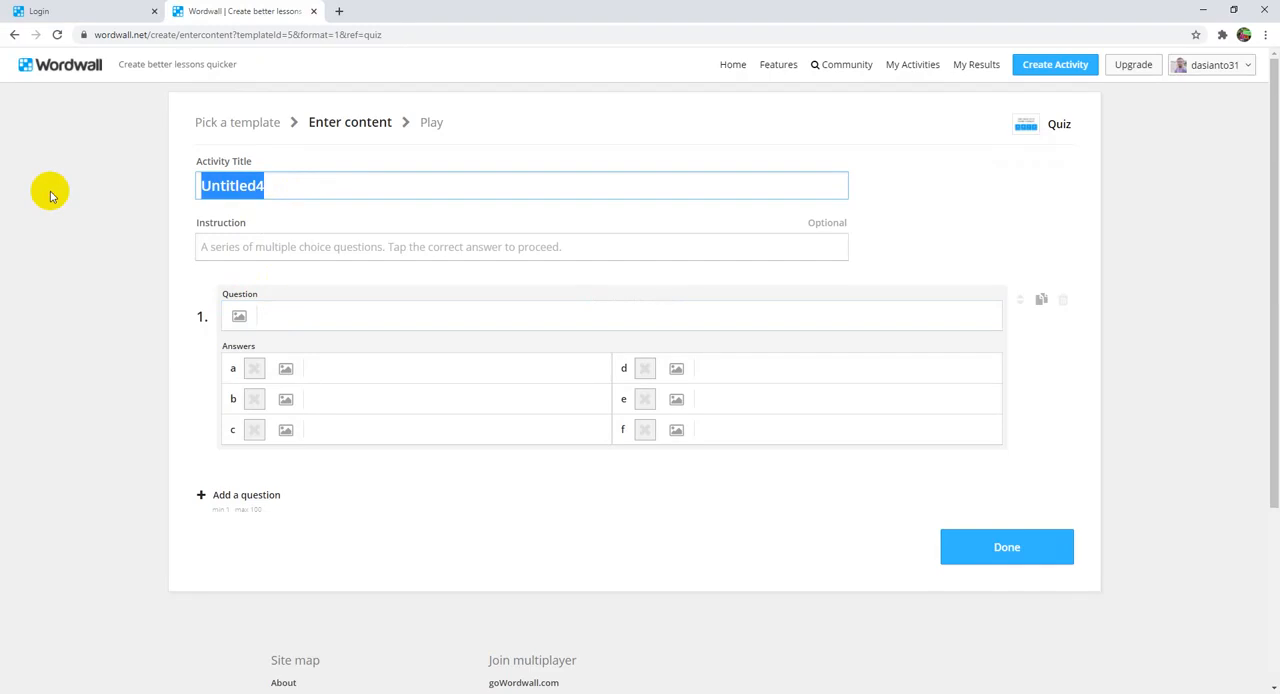
pyautogui.write('Kuis K')
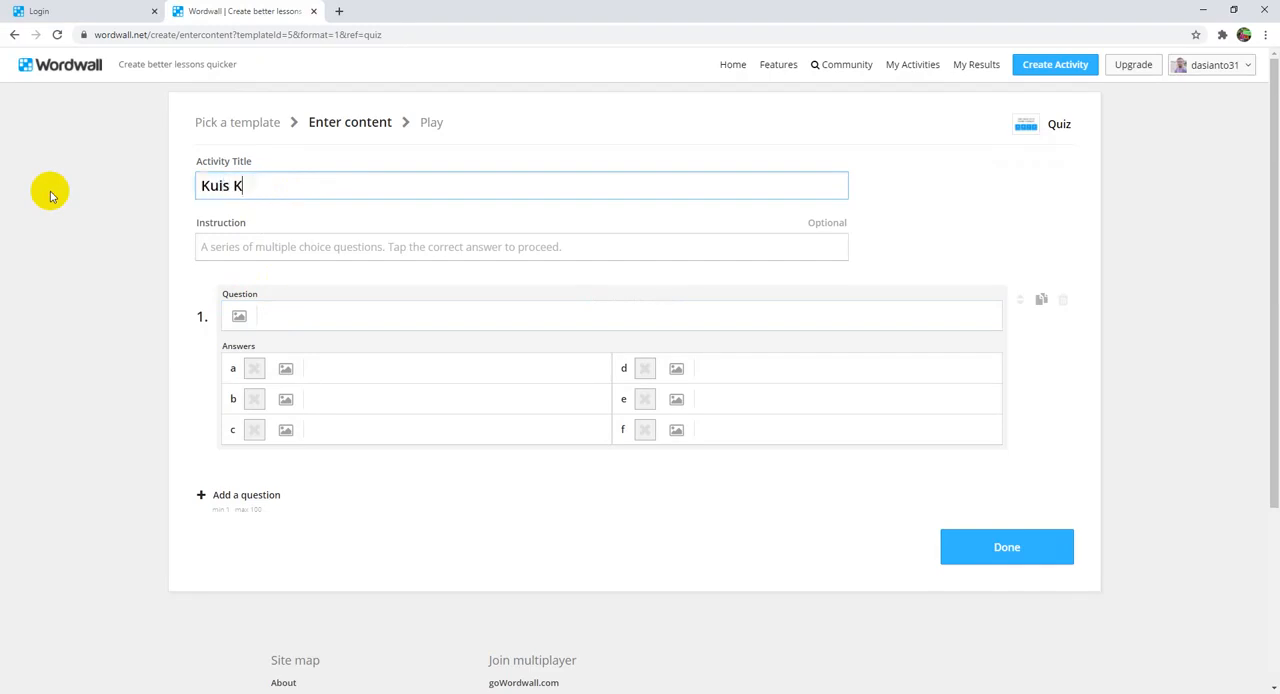
pyautogui.write('imia')
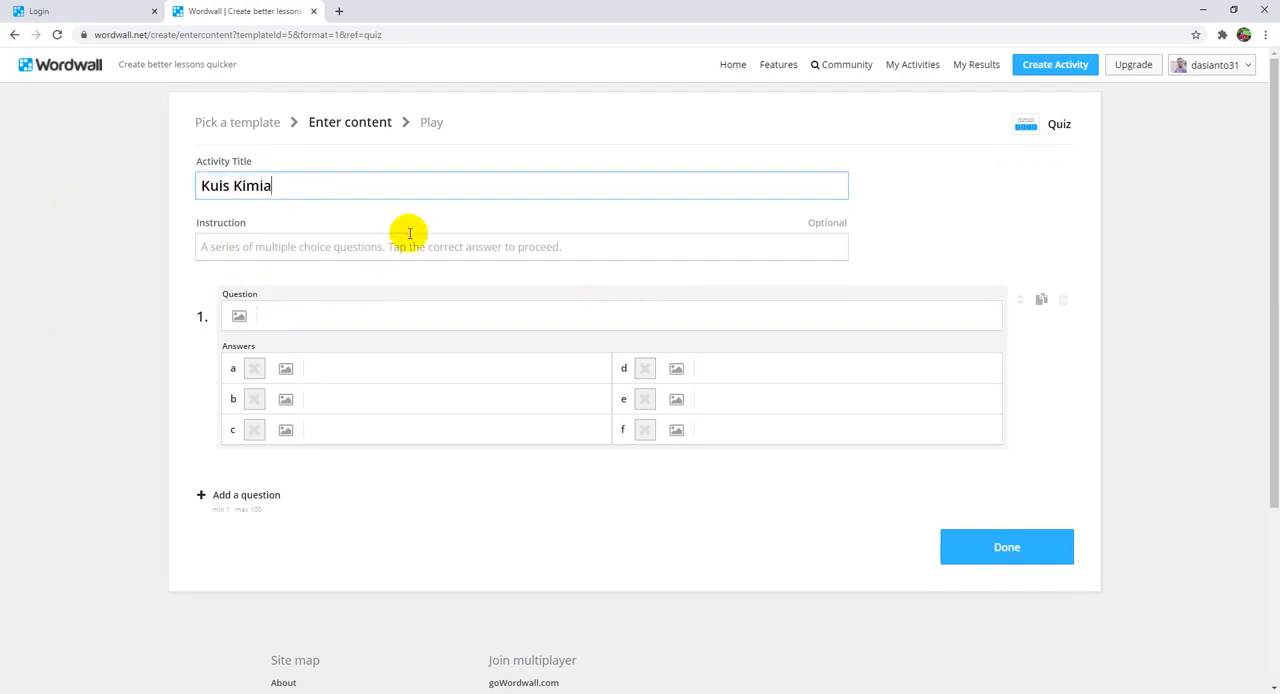
# Step: Enter "Simbol dari logam kalsium adalah ...." as question 1, leaving the optional instruction blank
pyautogui.click(358, 247)
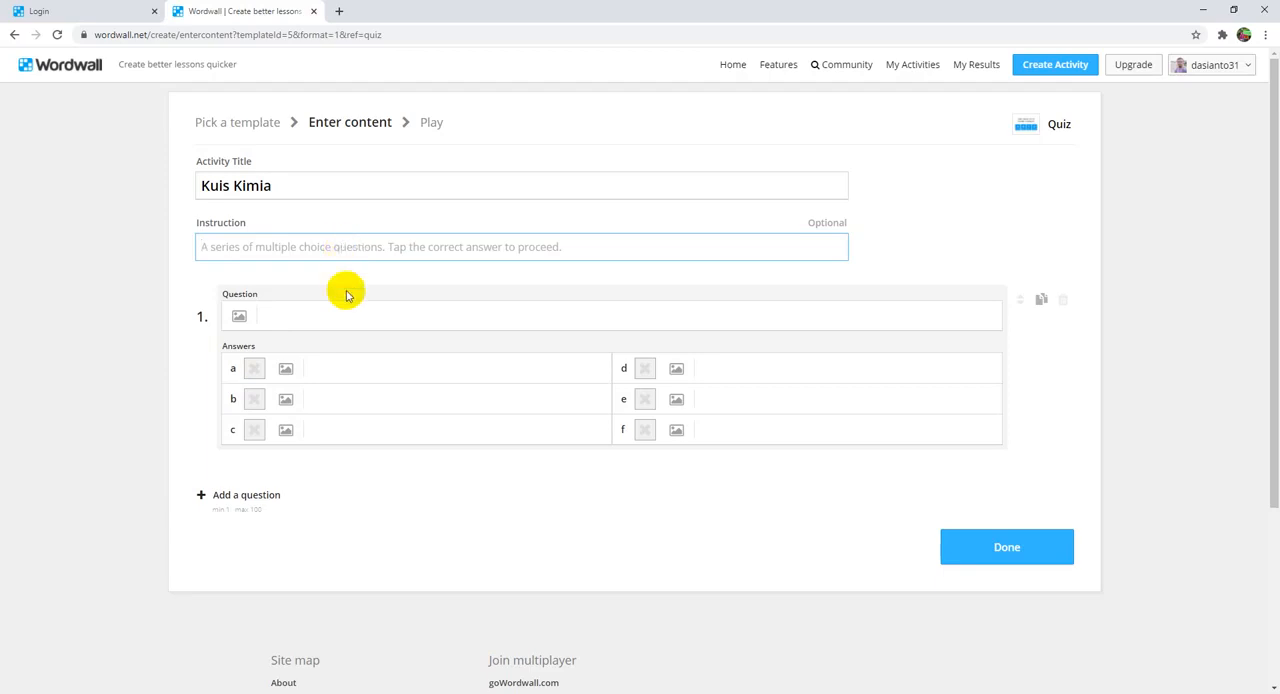
pyautogui.click(302, 315)
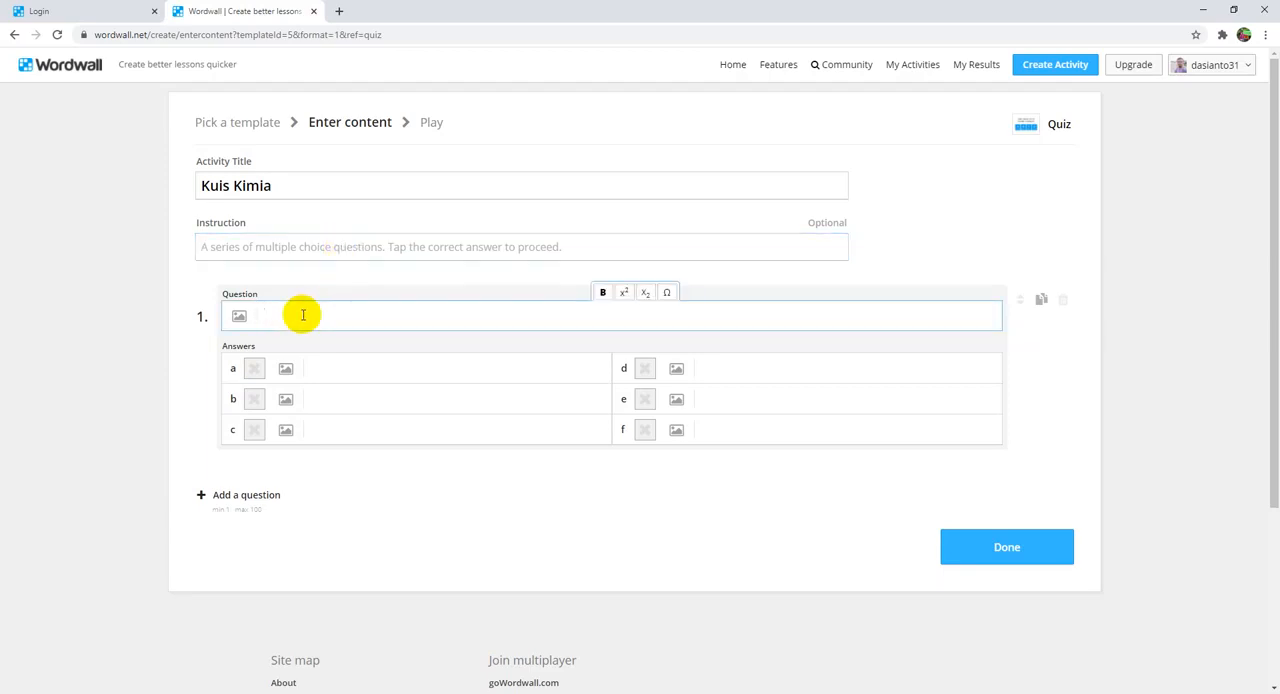
pyautogui.write('Sim')
pyautogui.write('bol daer')
pyautogui.press('BackSpace')
pyautogui.press('BackSpace')
pyautogui.write('ri logam kalsium ')
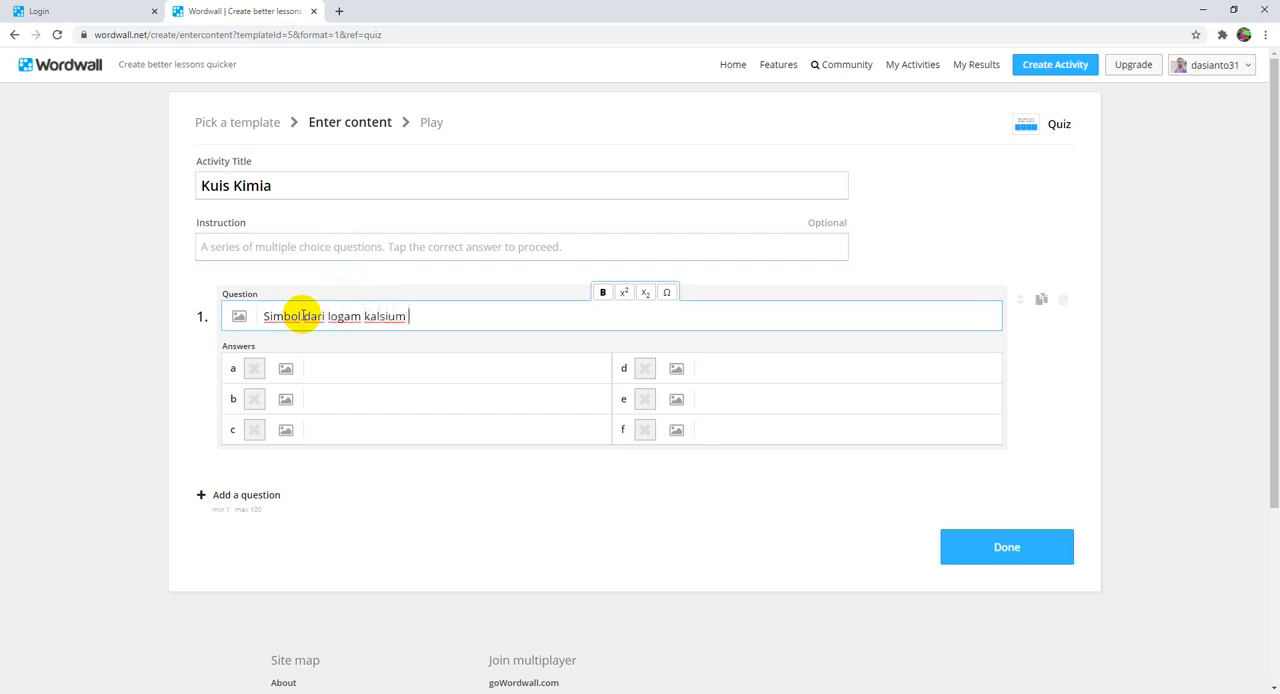
pyautogui.write('adalah ....')
# Step: Enter K, Ca, C and Ka as answers a to d of question 1
pyautogui.click(331, 369)
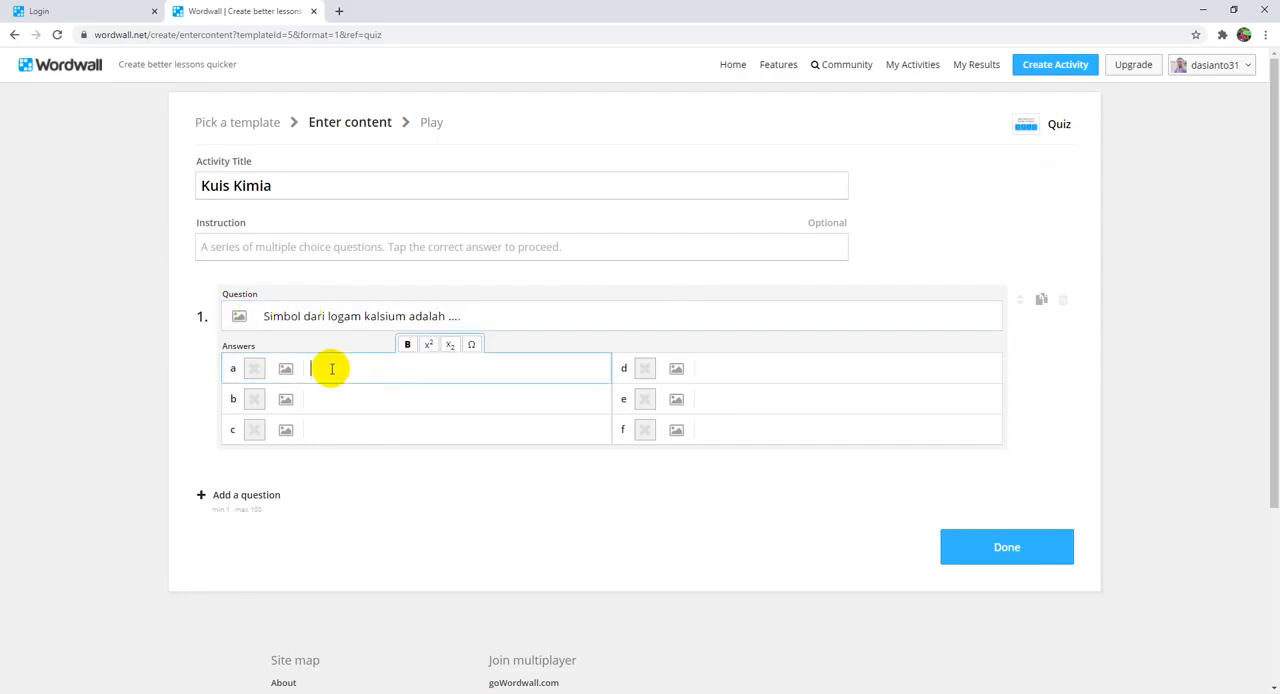
pyautogui.write('K')
pyautogui.click(338, 400)
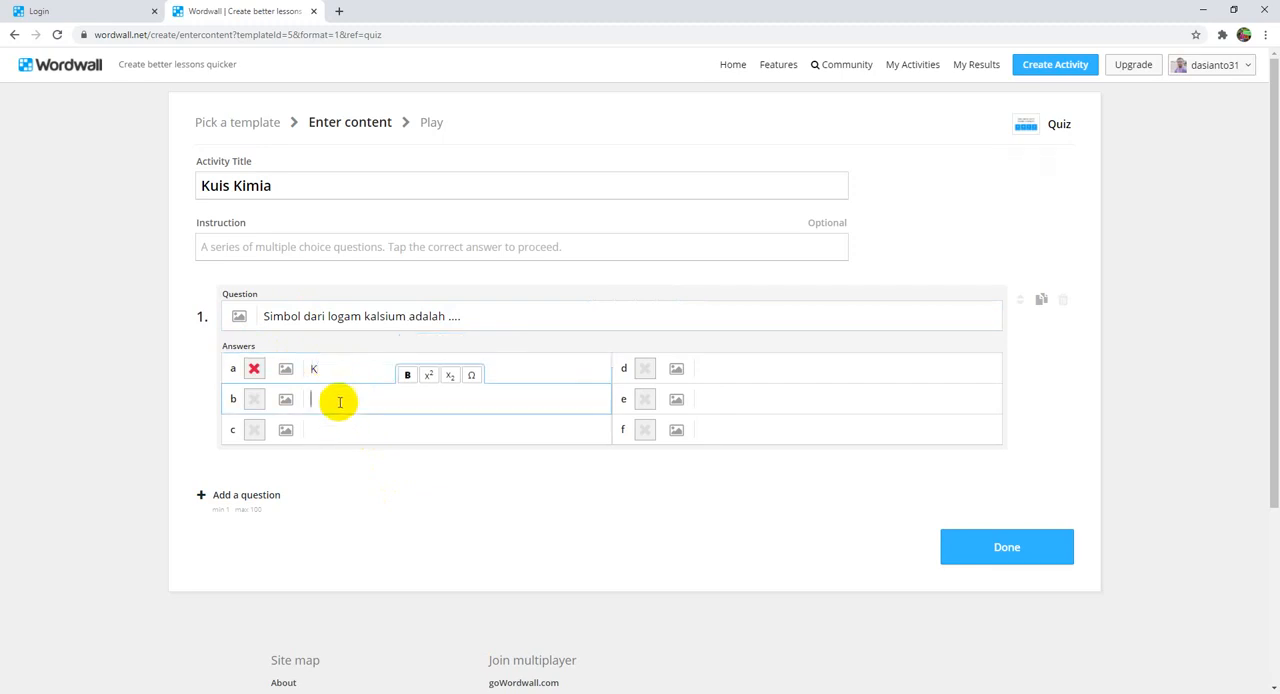
pyautogui.write('Ca')
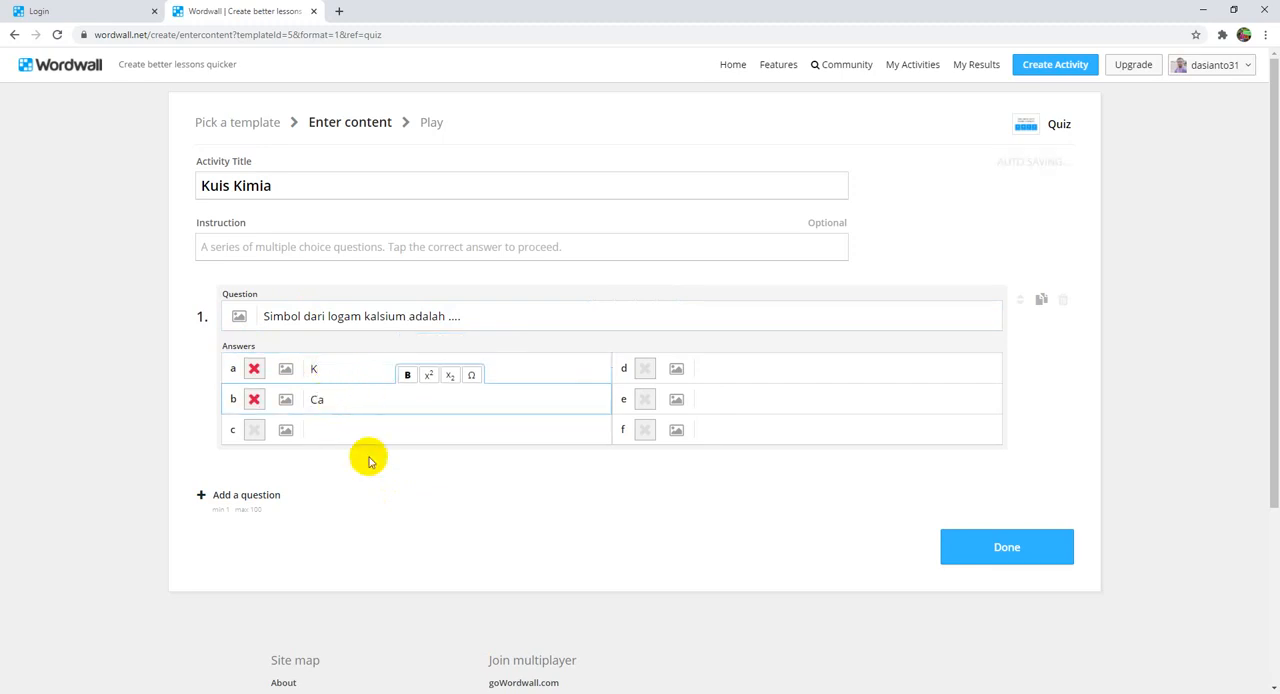
pyautogui.click(369, 432)
pyautogui.write('C')
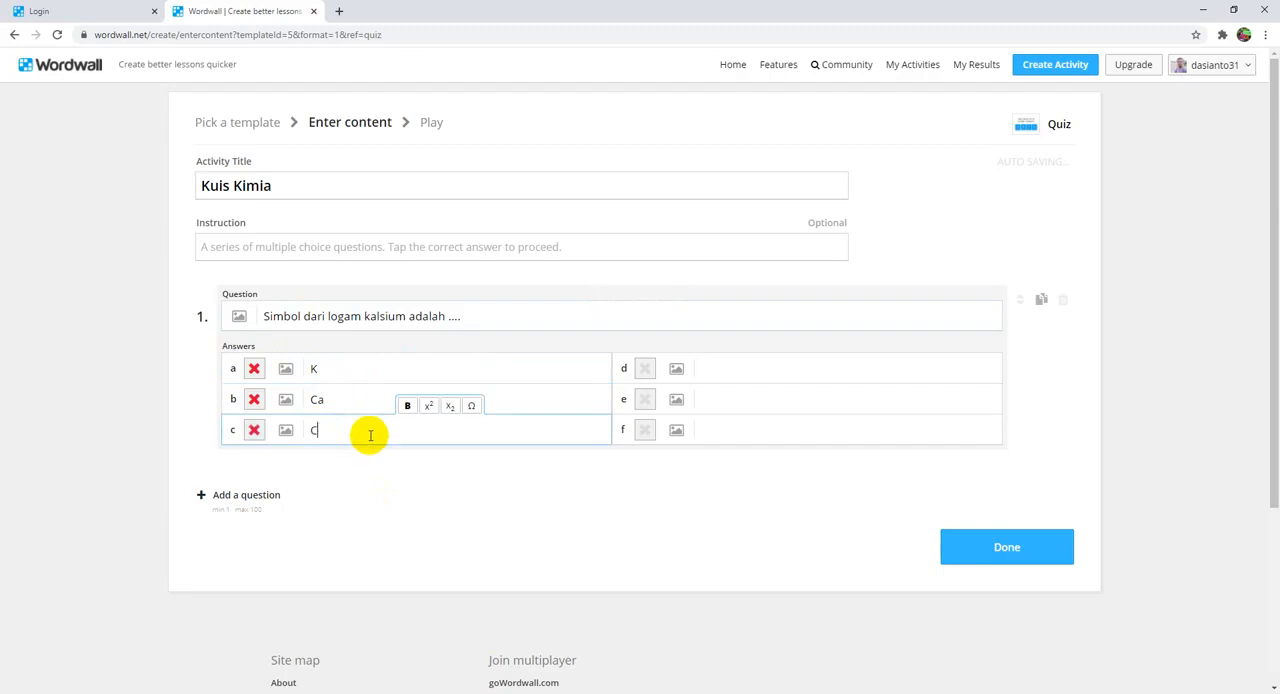
pyautogui.click(717, 373)
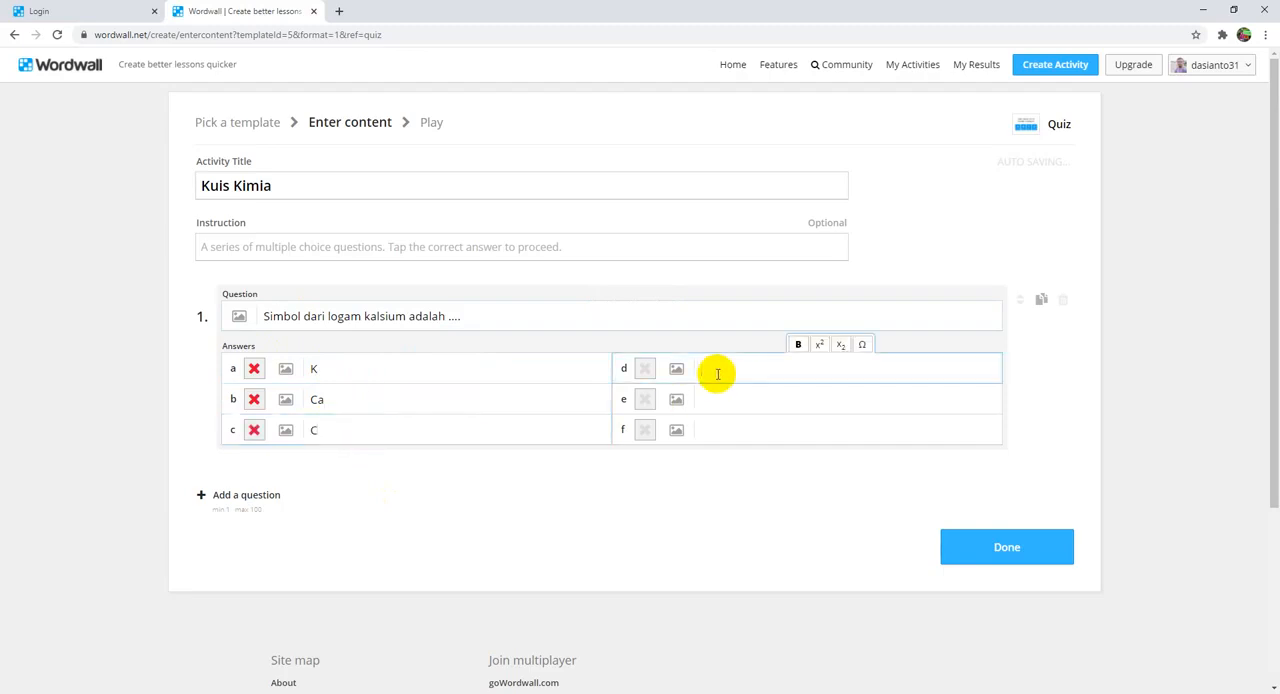
pyautogui.write('Ka')
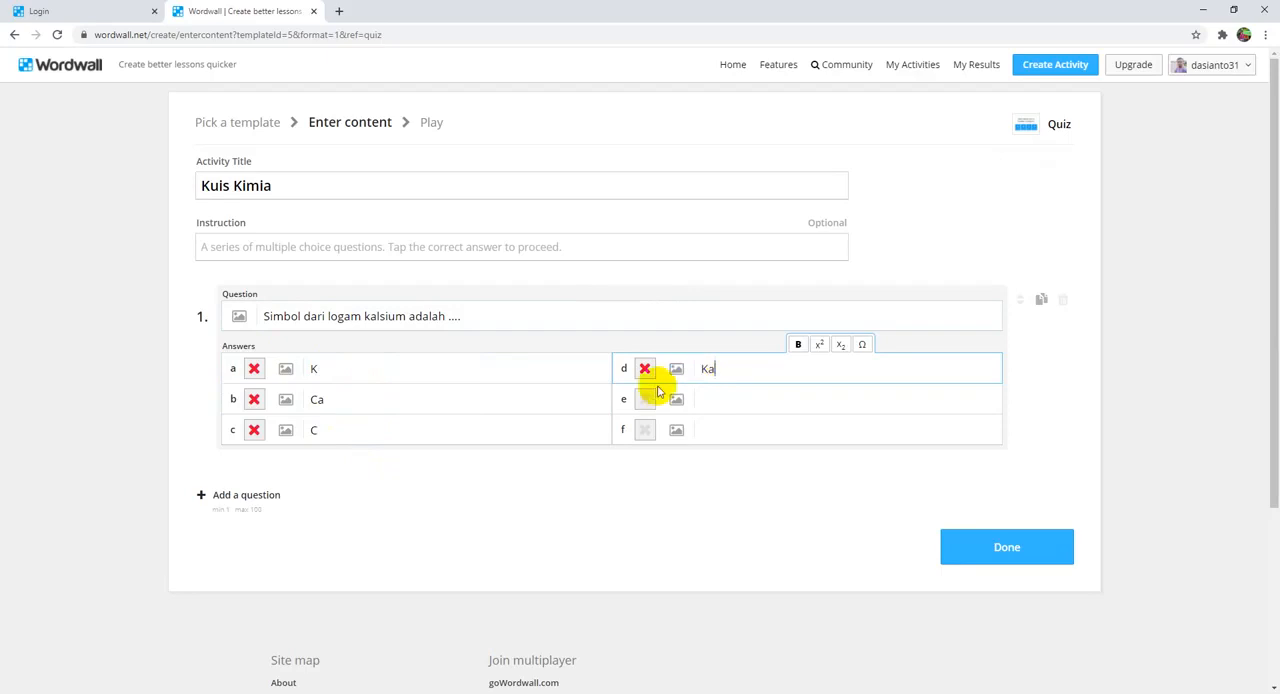
# Step: Mark answer b, Ca, as the only correct answer to question 1
pyautogui.click(254, 399)
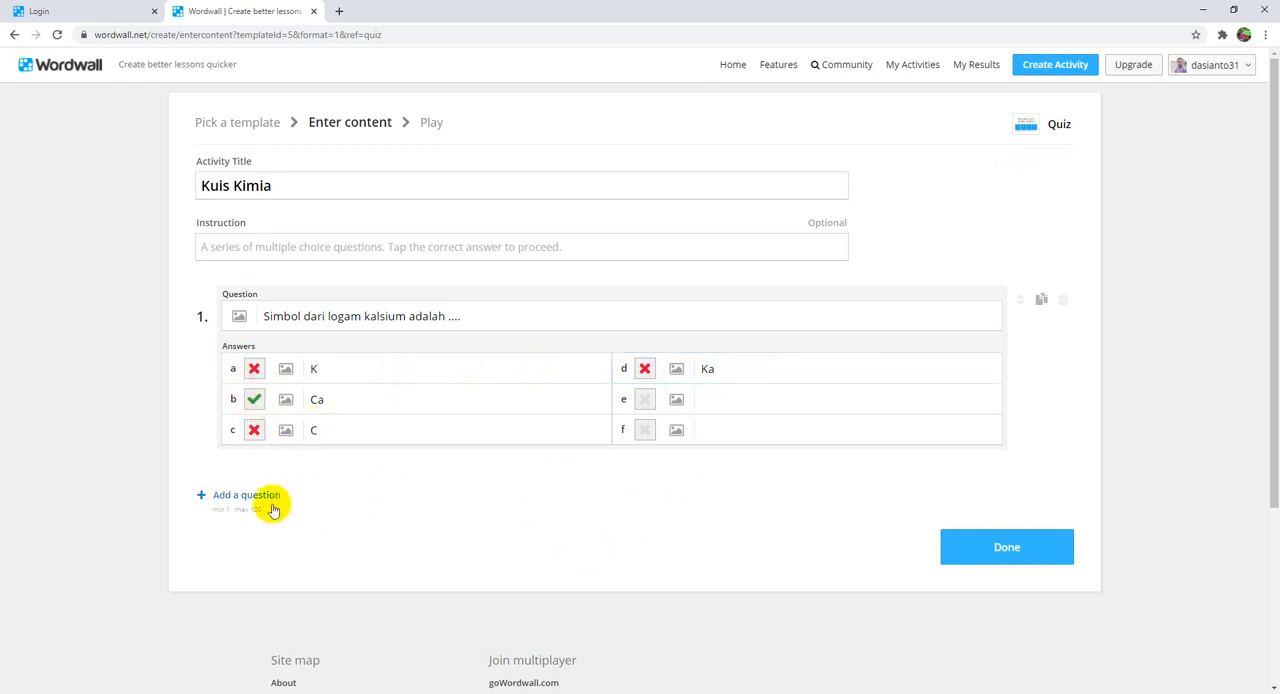
pyautogui.click(253, 431)
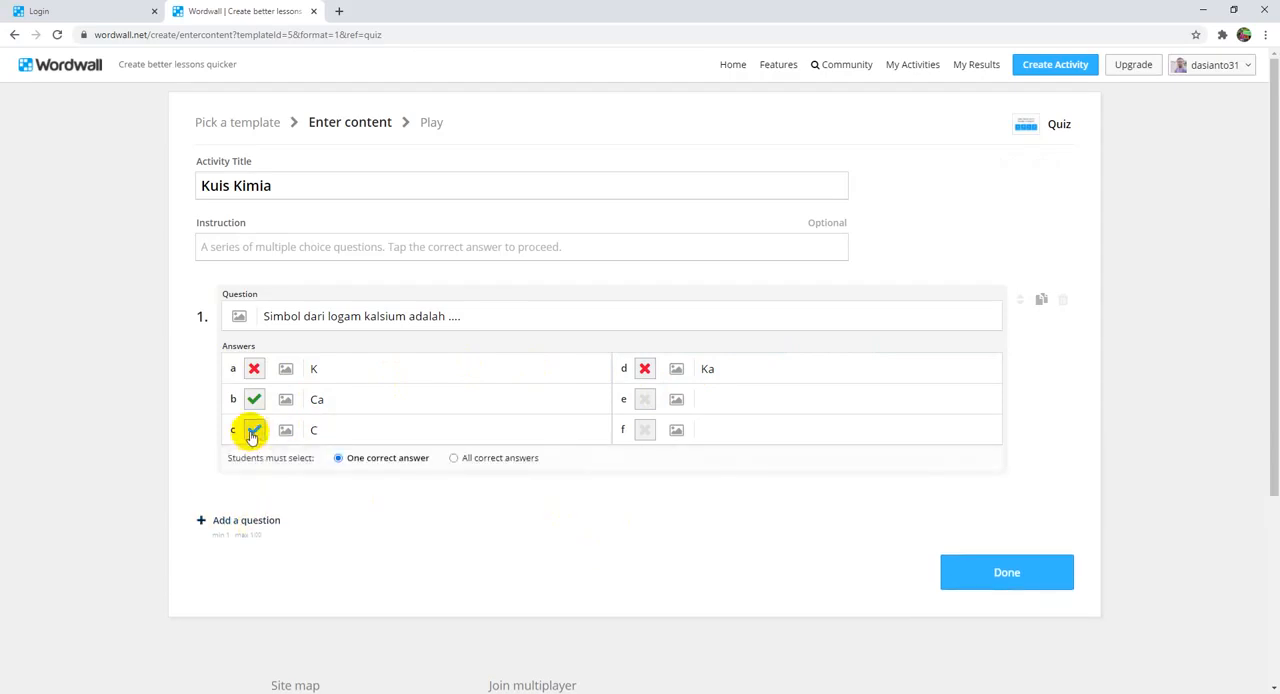
pyautogui.click(255, 431)
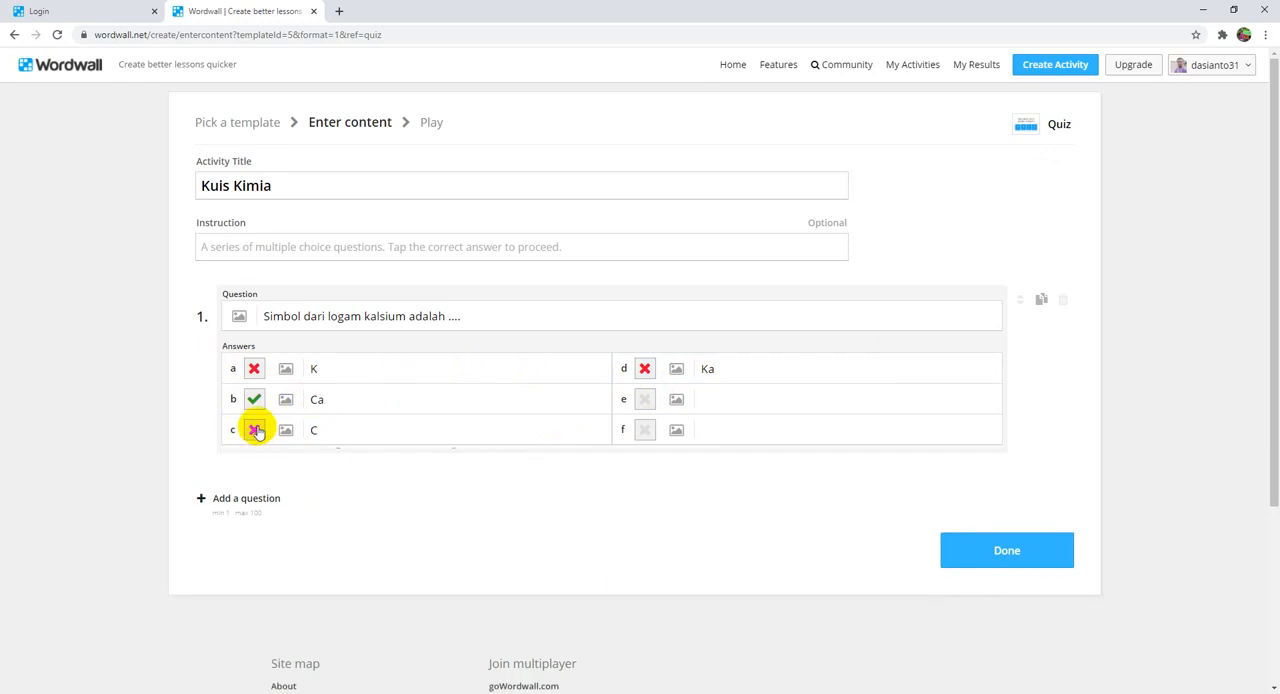
# Step: Add a second question and upload the image Li from the Youtube folder on USB Drive (E:) as its picture
pyautogui.click(247, 494)
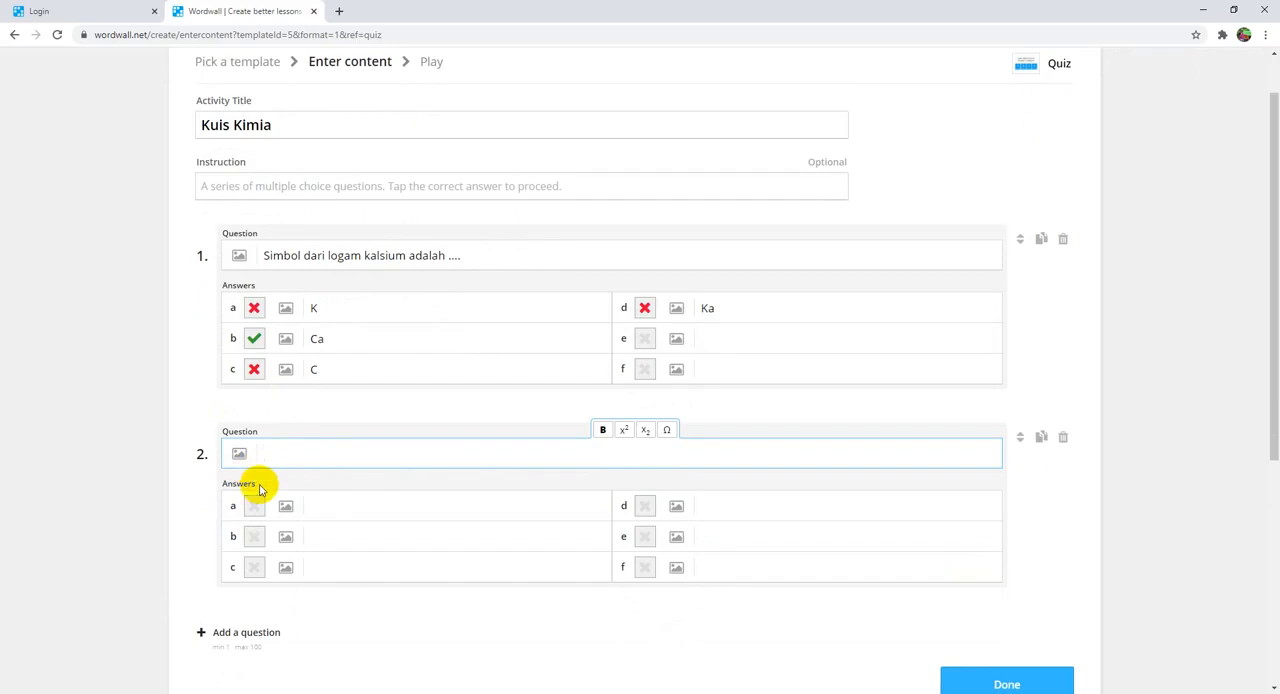
pyautogui.click(238, 455)
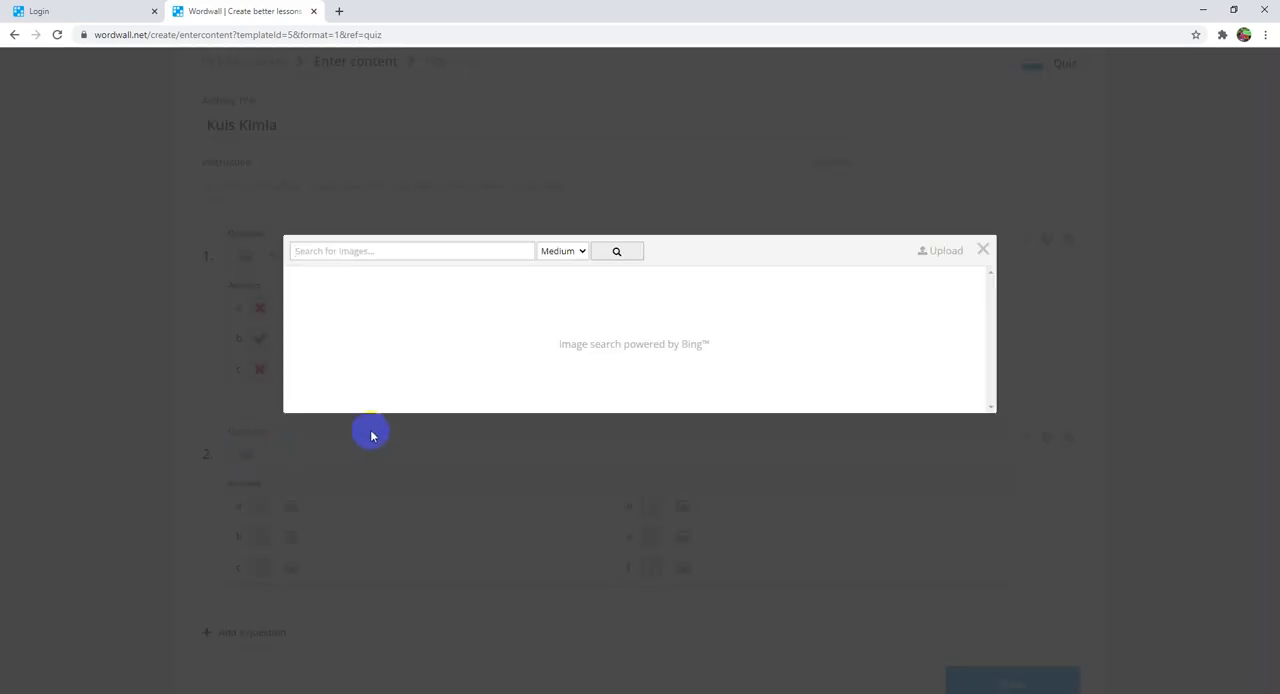
pyautogui.click(981, 245)
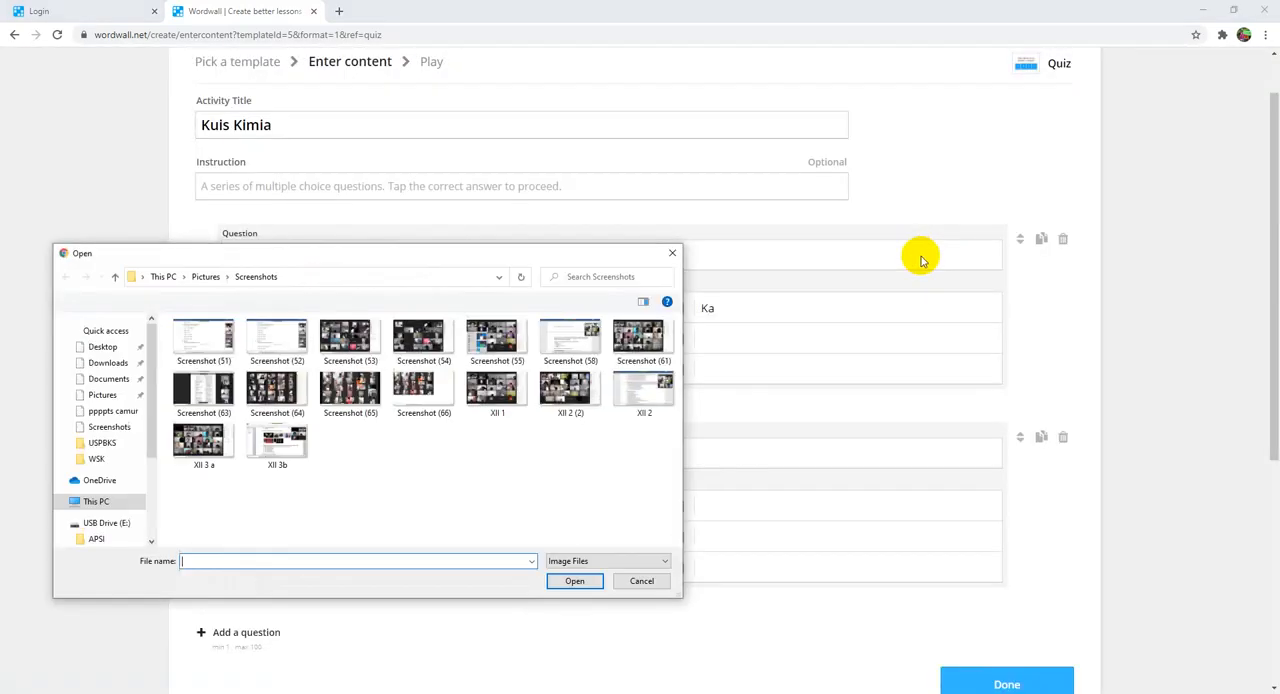
pyautogui.scroll(-3, 150, 414)
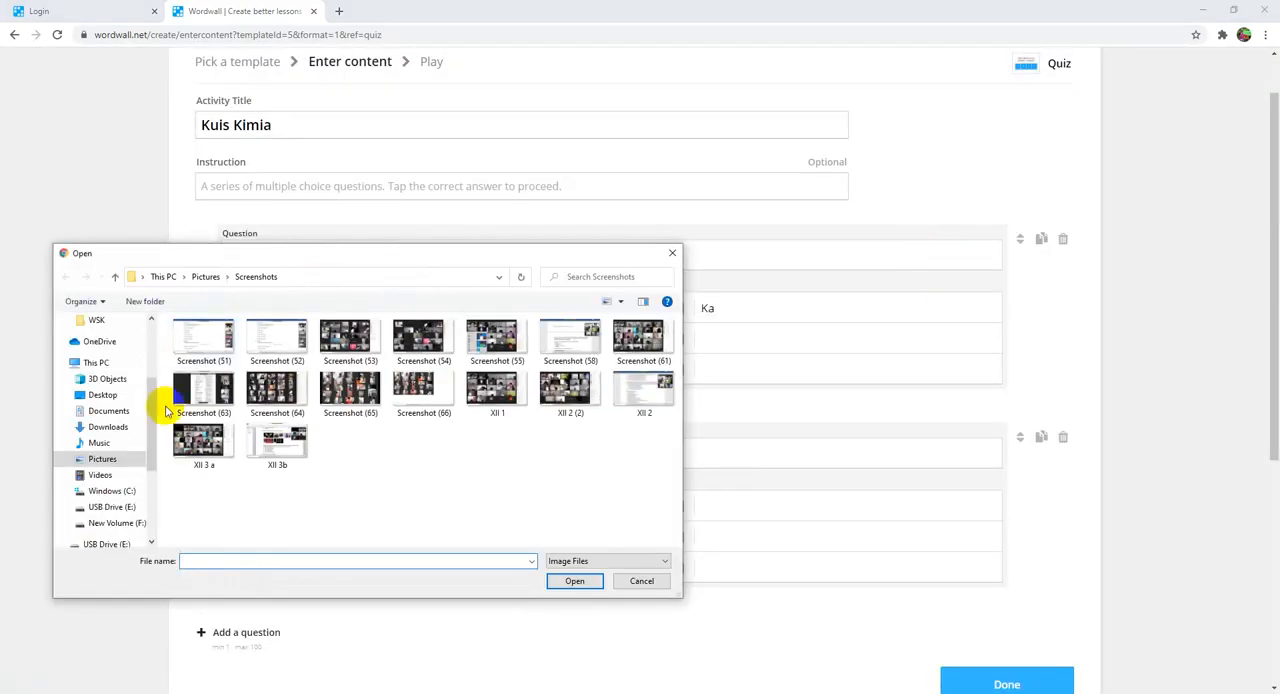
pyautogui.click(112, 506)
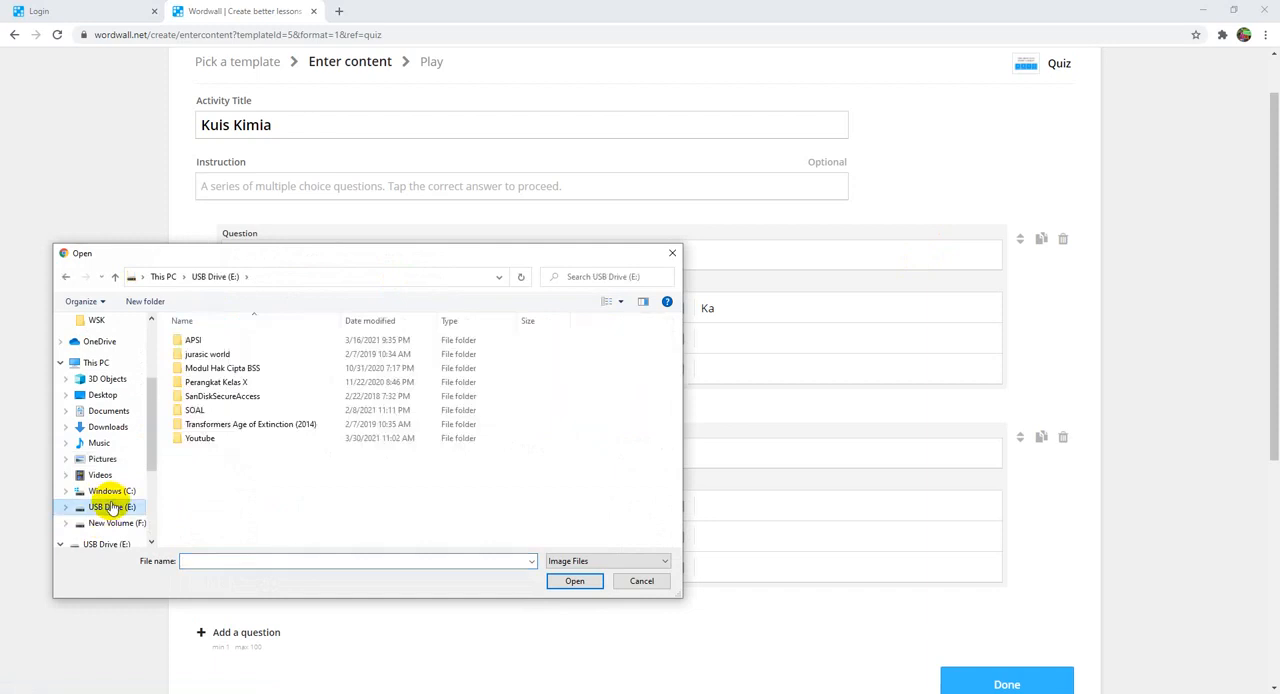
pyautogui.doubleClick(195, 440)
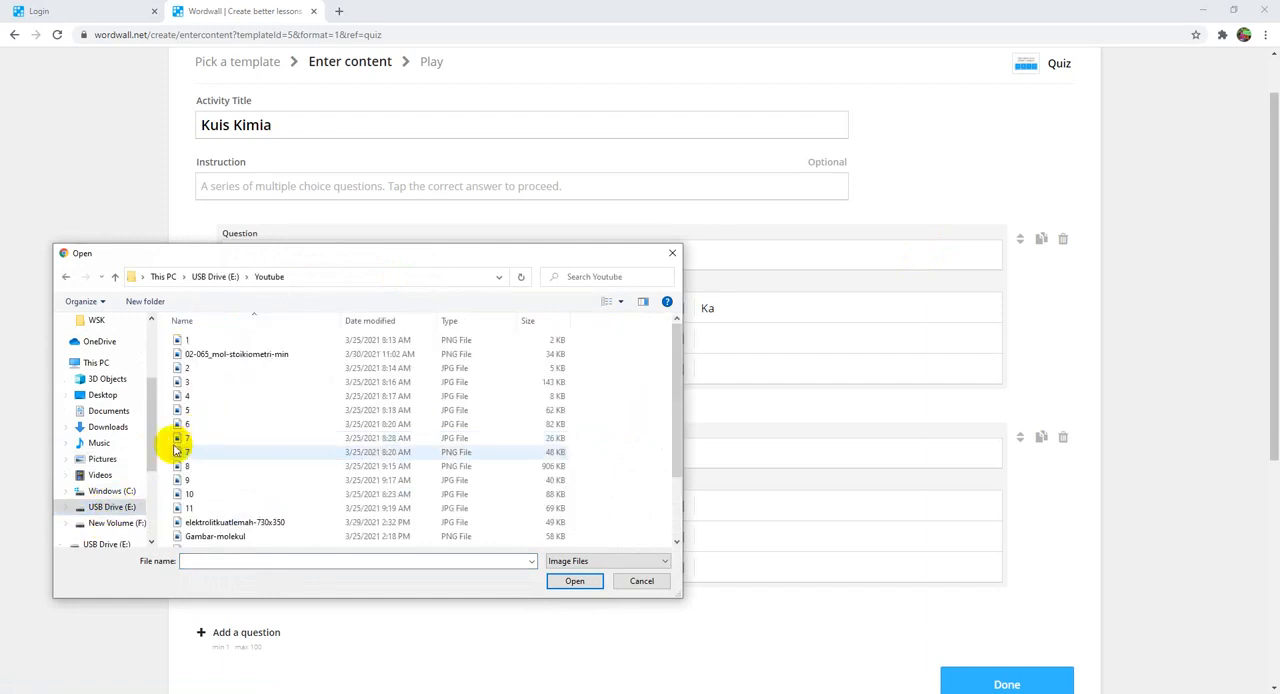
pyautogui.scroll(-1, 122, 522)
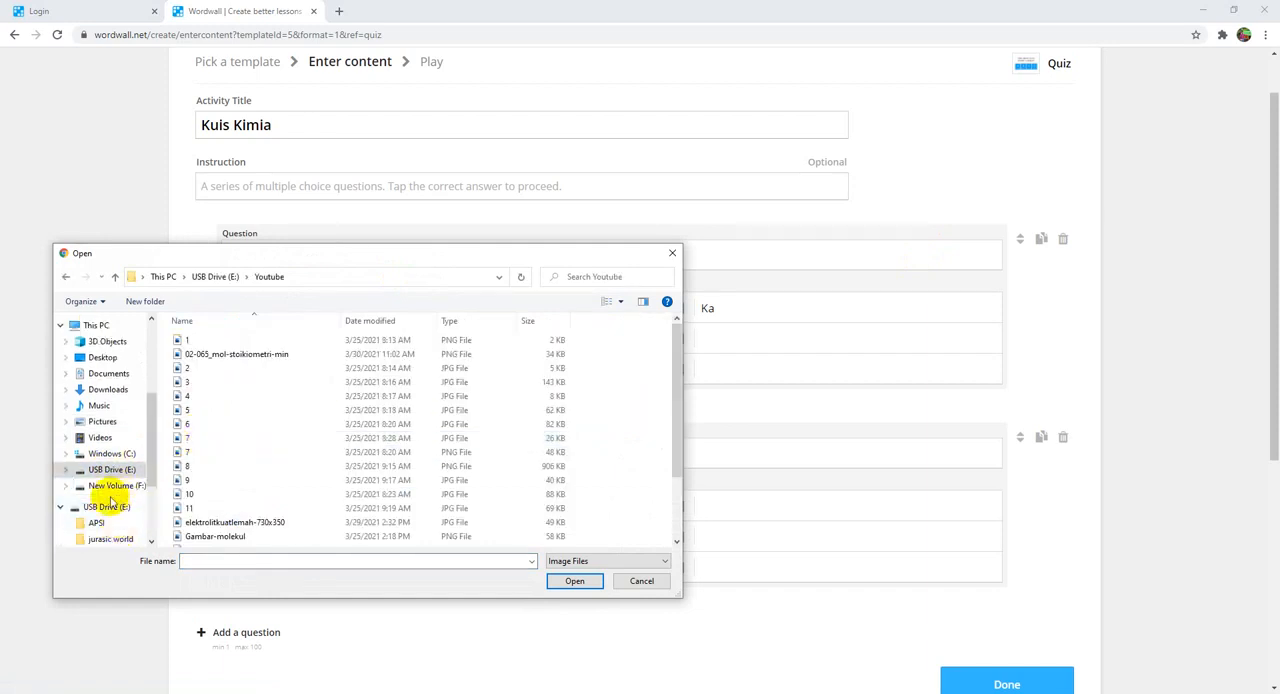
pyautogui.click(258, 410)
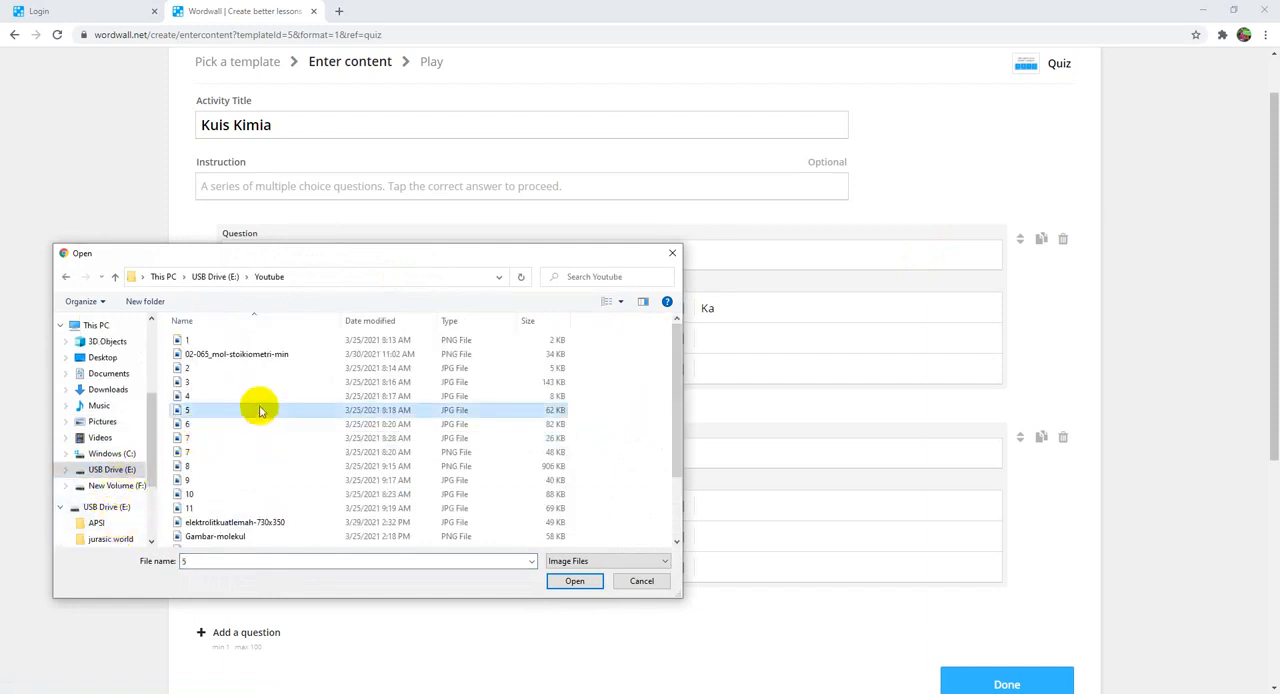
pyautogui.scroll(-2, 258, 413)
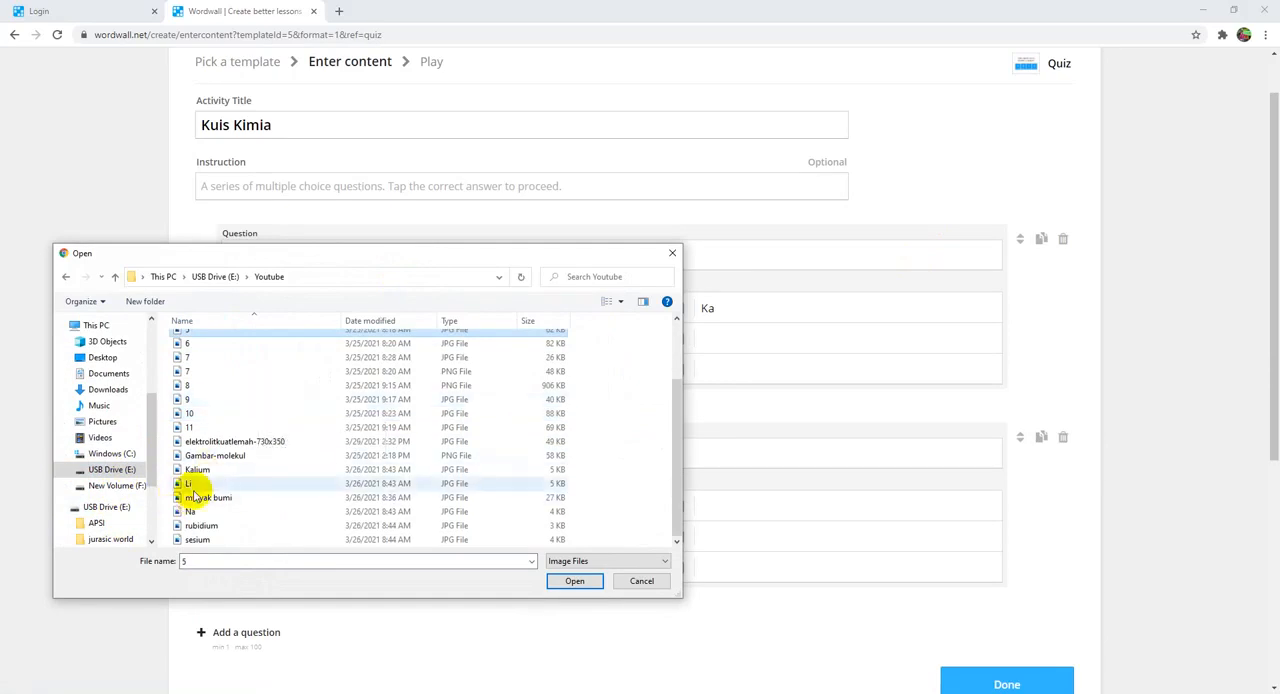
pyautogui.click(193, 485)
pyautogui.doubleClick(193, 485)
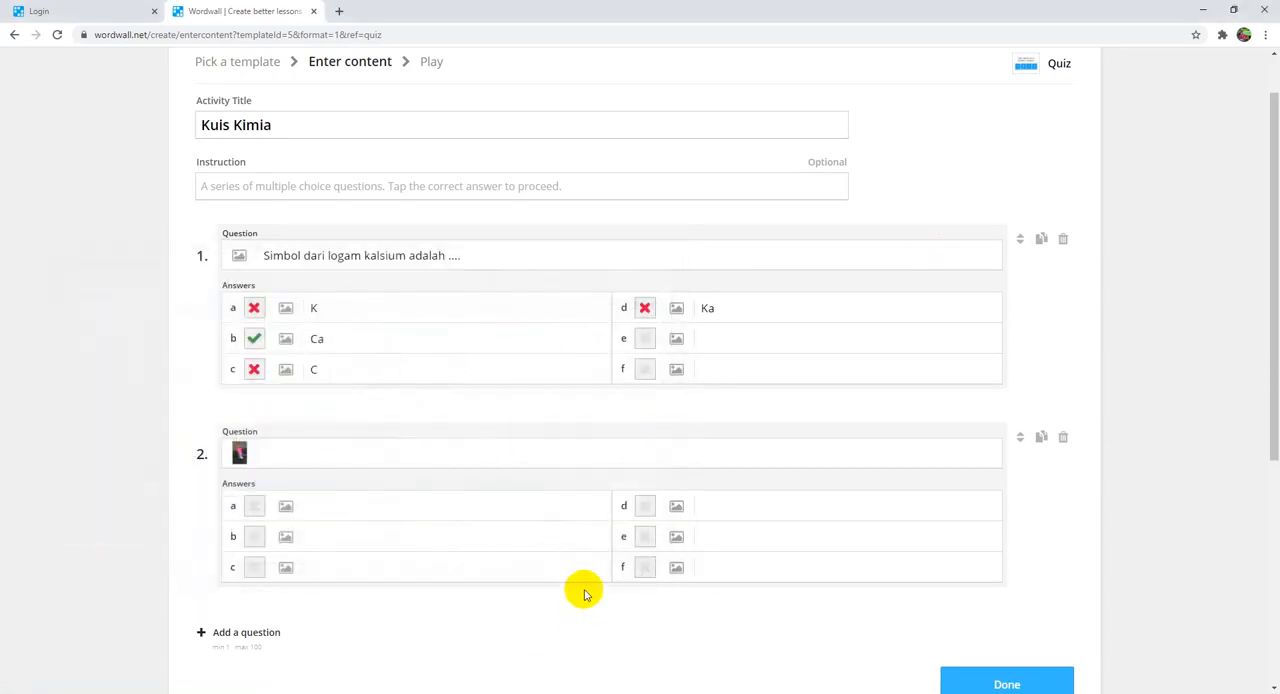
# Step: Enter "Logam yang memberikan hasil uji nyala seperti gambar berikut adalash ...." as the text of question 2
pyautogui.click(275, 453)
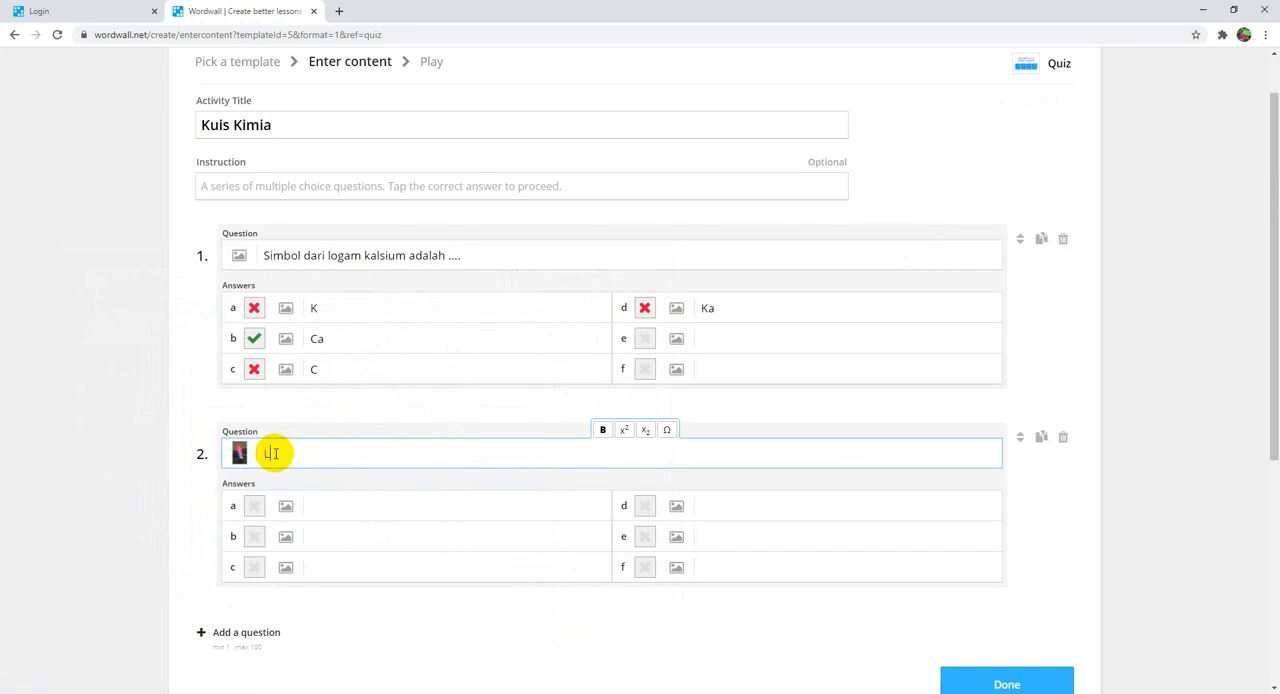
pyautogui.write('Logam yang memberikan')
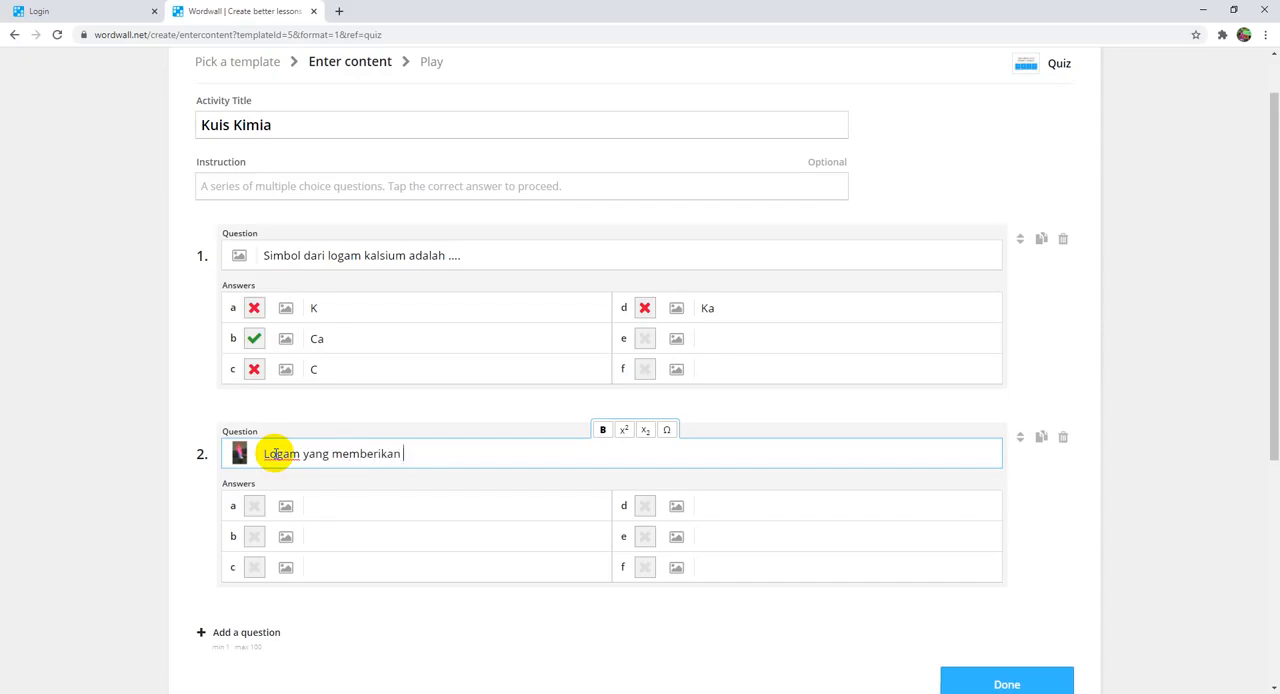
pyautogui.write(' hasil uji nyala ')
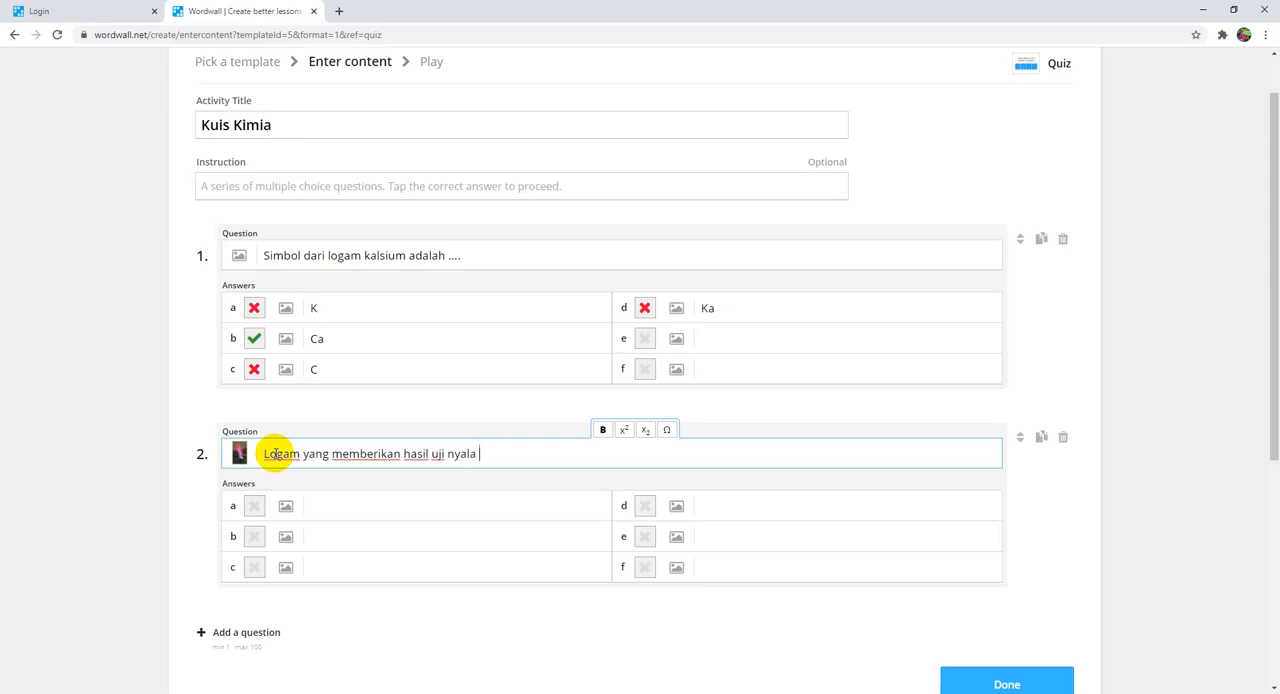
pyautogui.write('seperti gambar berikut a')
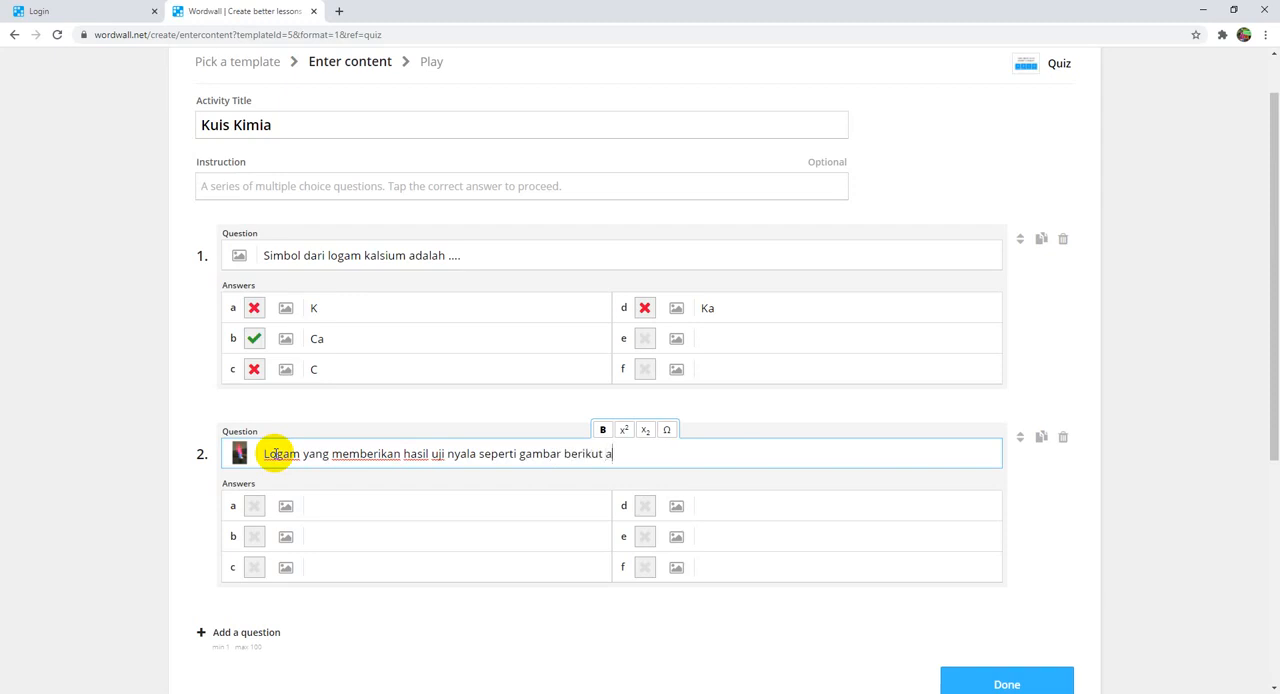
pyautogui.write('dalash ..')
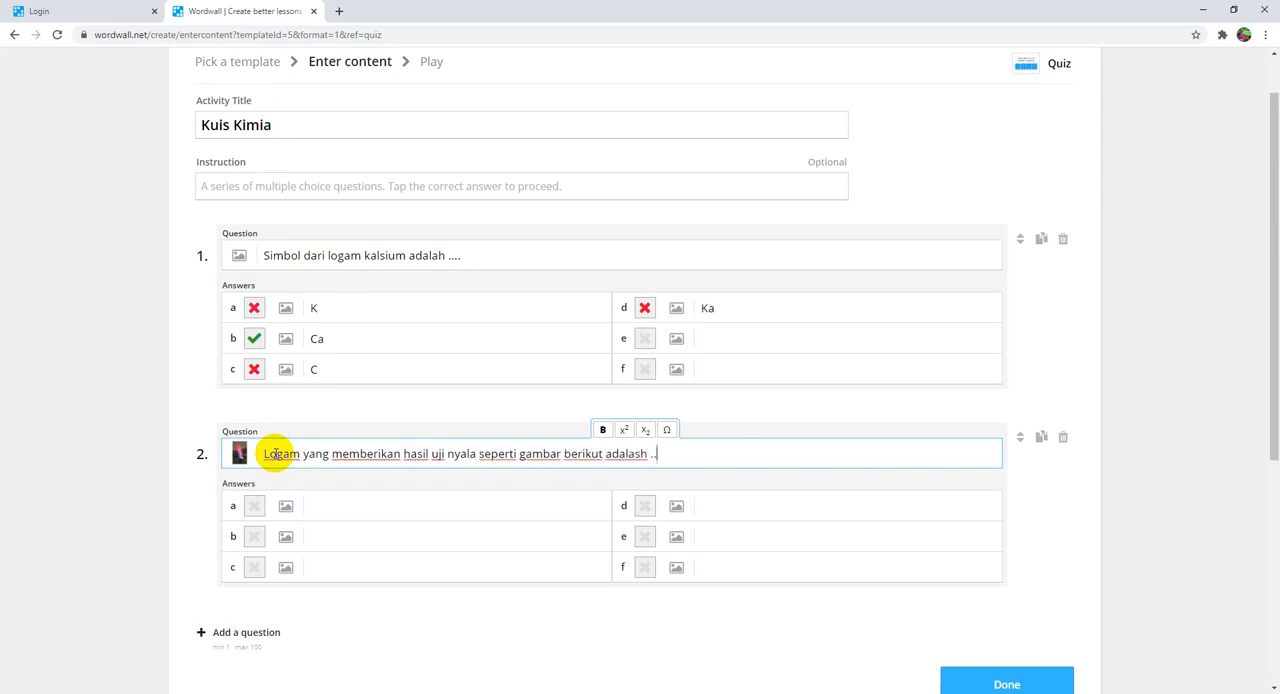
pyautogui.write('..')
# Step: Enter litium, natrium, kalium, rubidium and sesium as answers a to e of question 2, and mark litium as correct
pyautogui.click(372, 504)
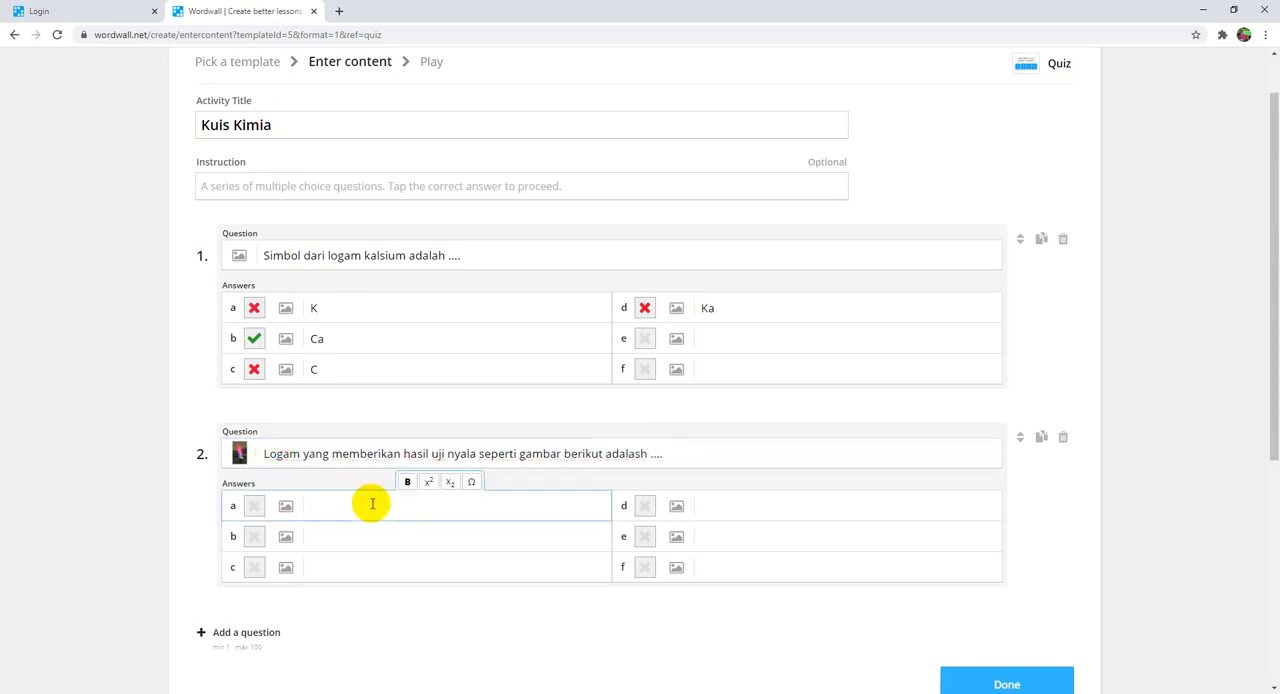
pyautogui.write('Litium')
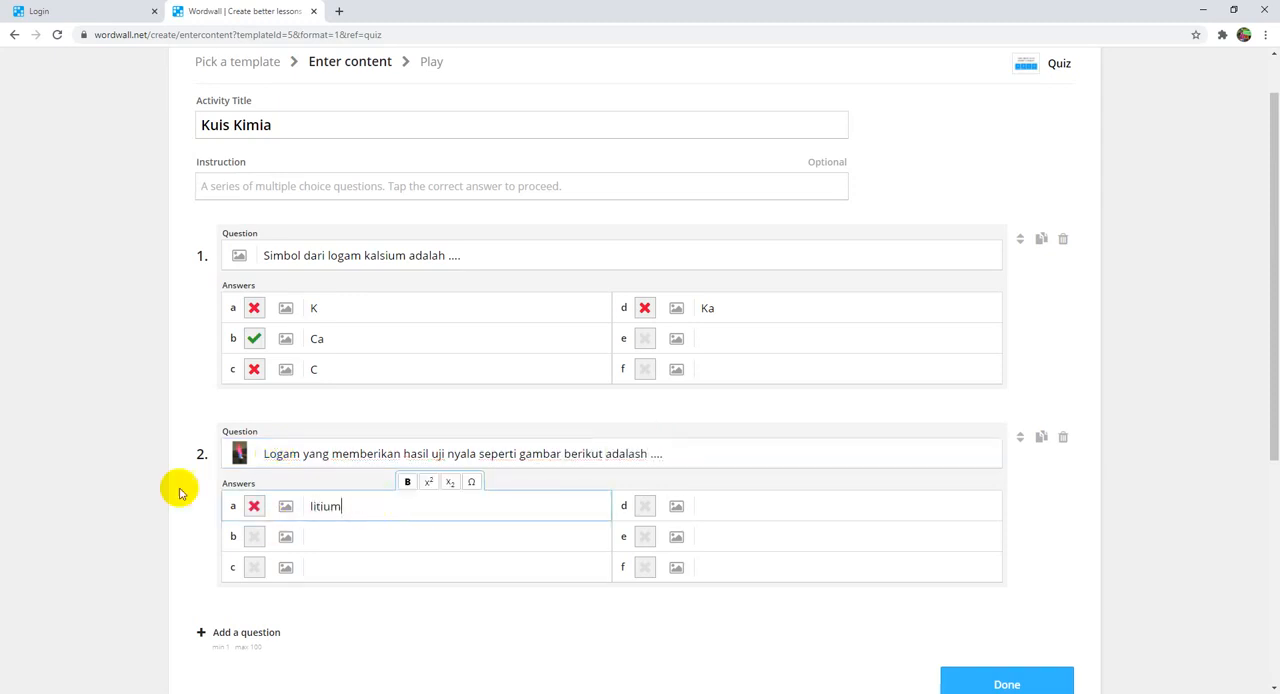
pyautogui.click(372, 547)
pyautogui.write('nat')
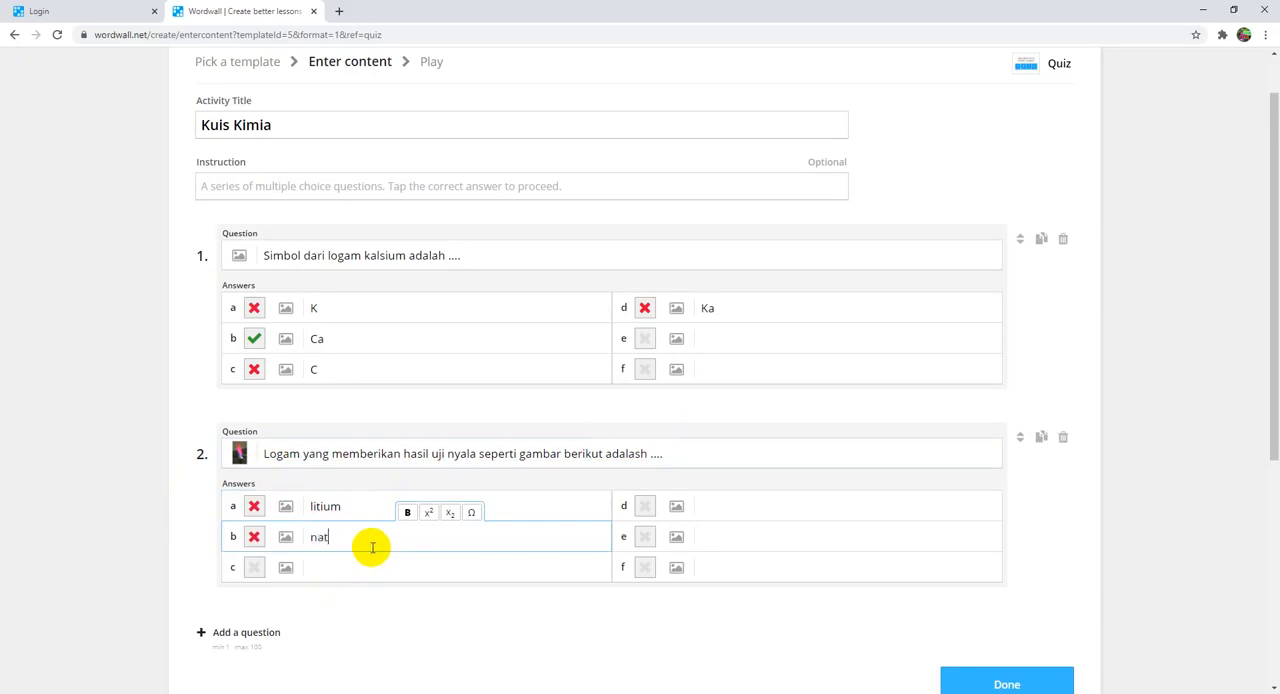
pyautogui.write('rium')
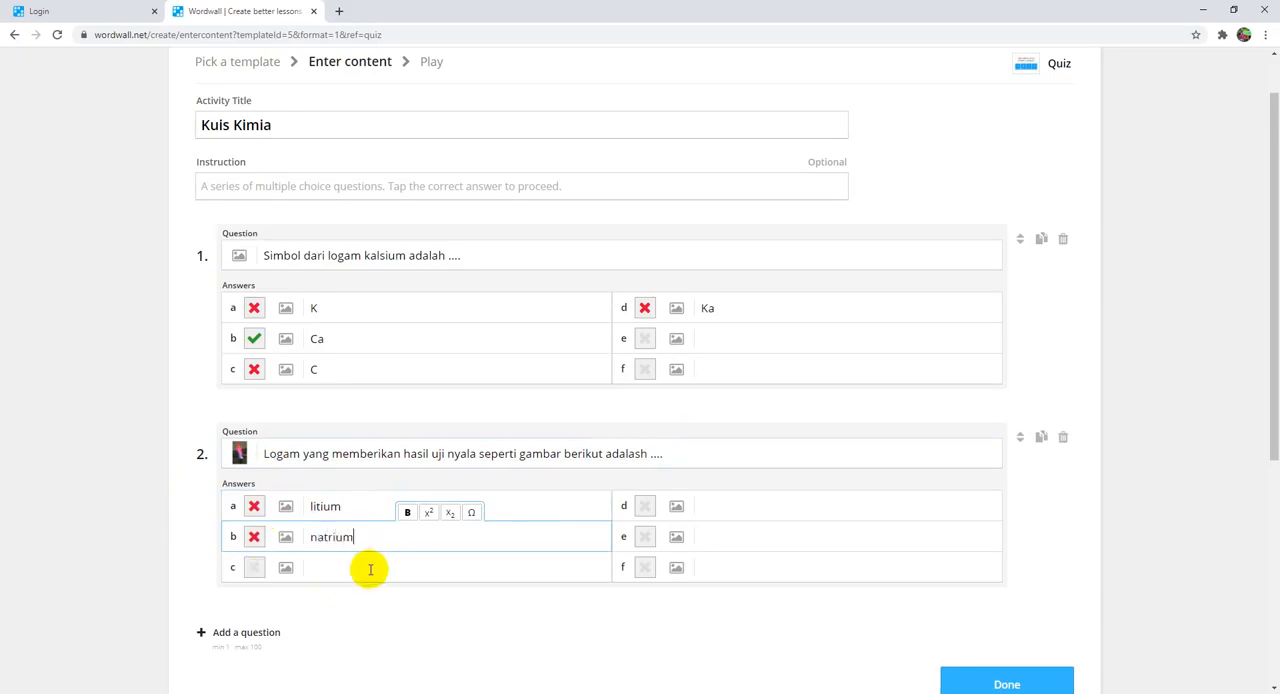
pyautogui.click(372, 567)
pyautogui.write('kalium')
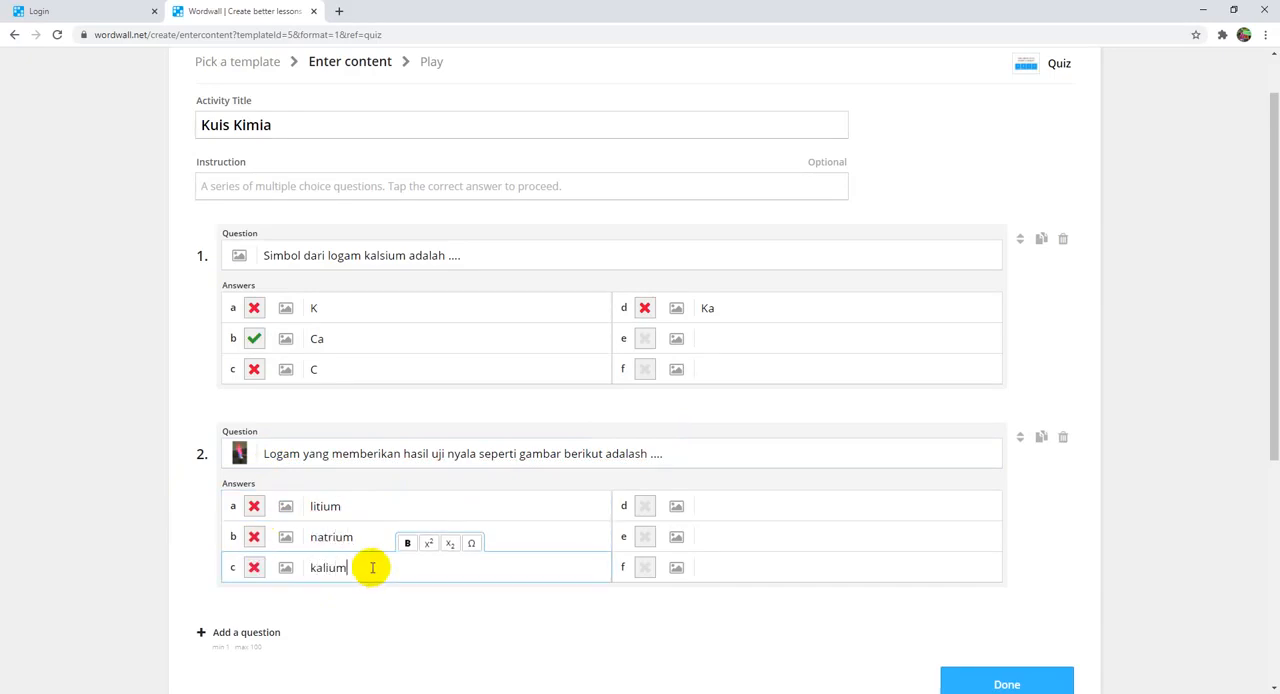
pyautogui.click(757, 516)
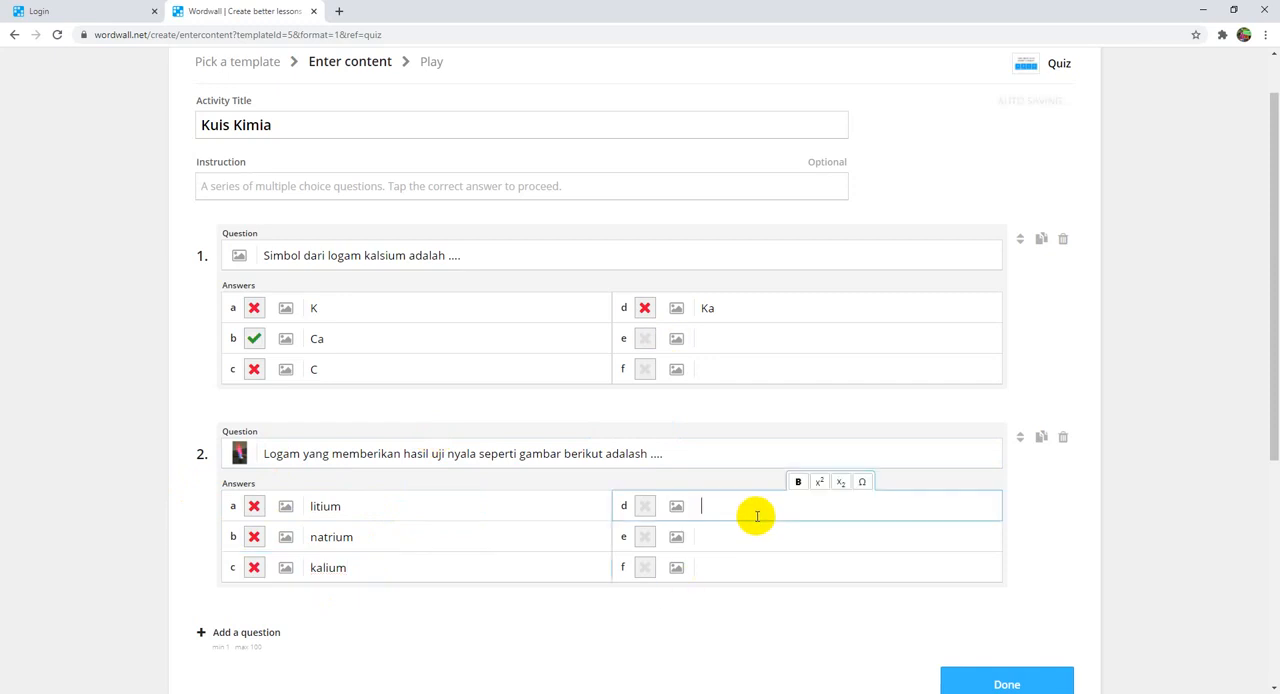
pyautogui.write('rubidium')
pyautogui.click(735, 536)
pyautogui.write('se')
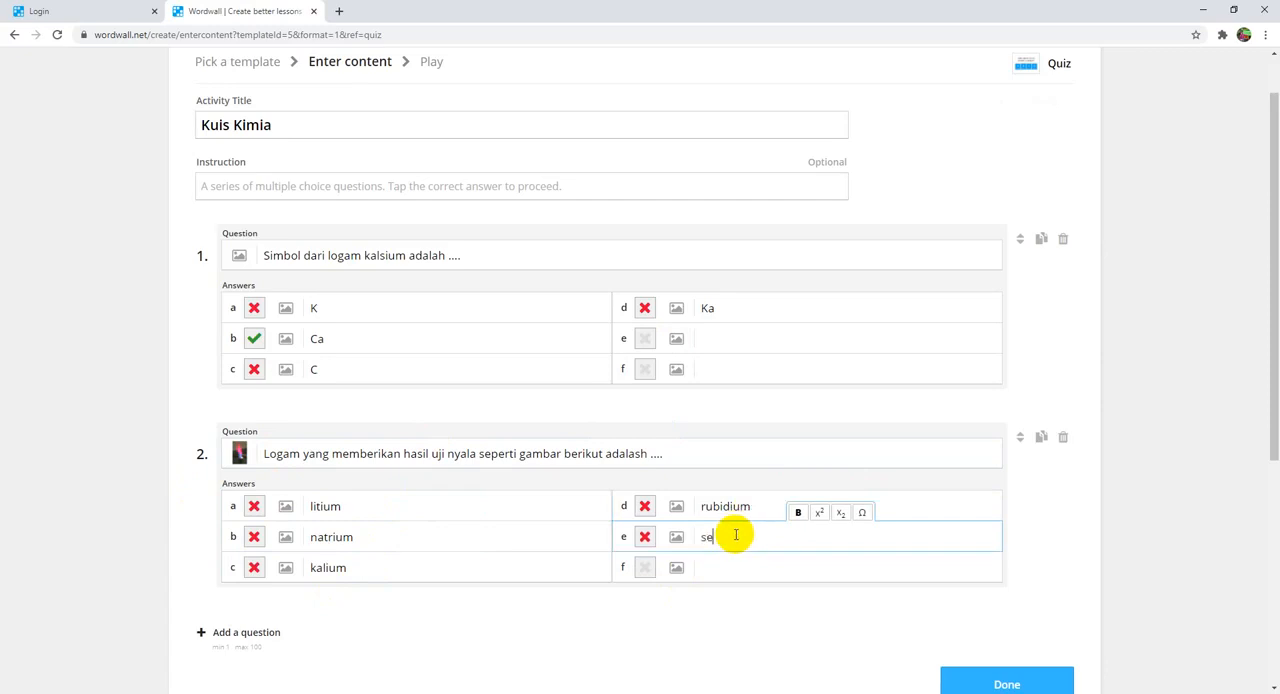
pyautogui.write('sium')
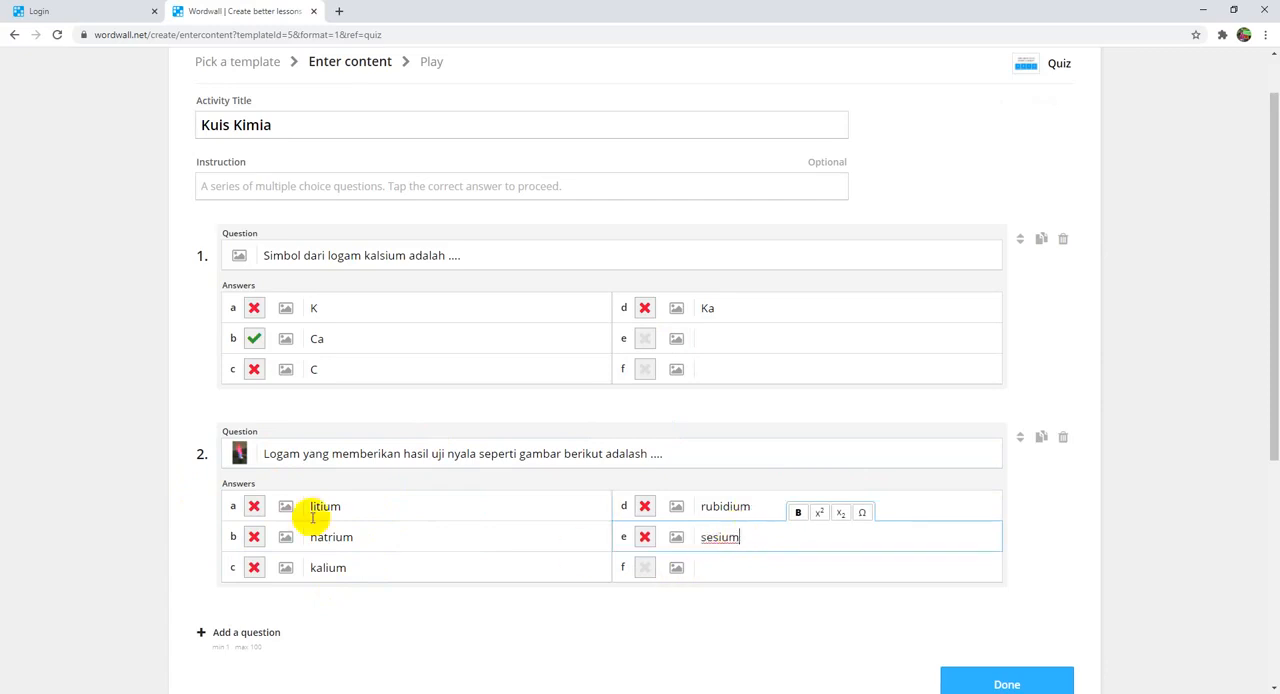
pyautogui.click(254, 506)
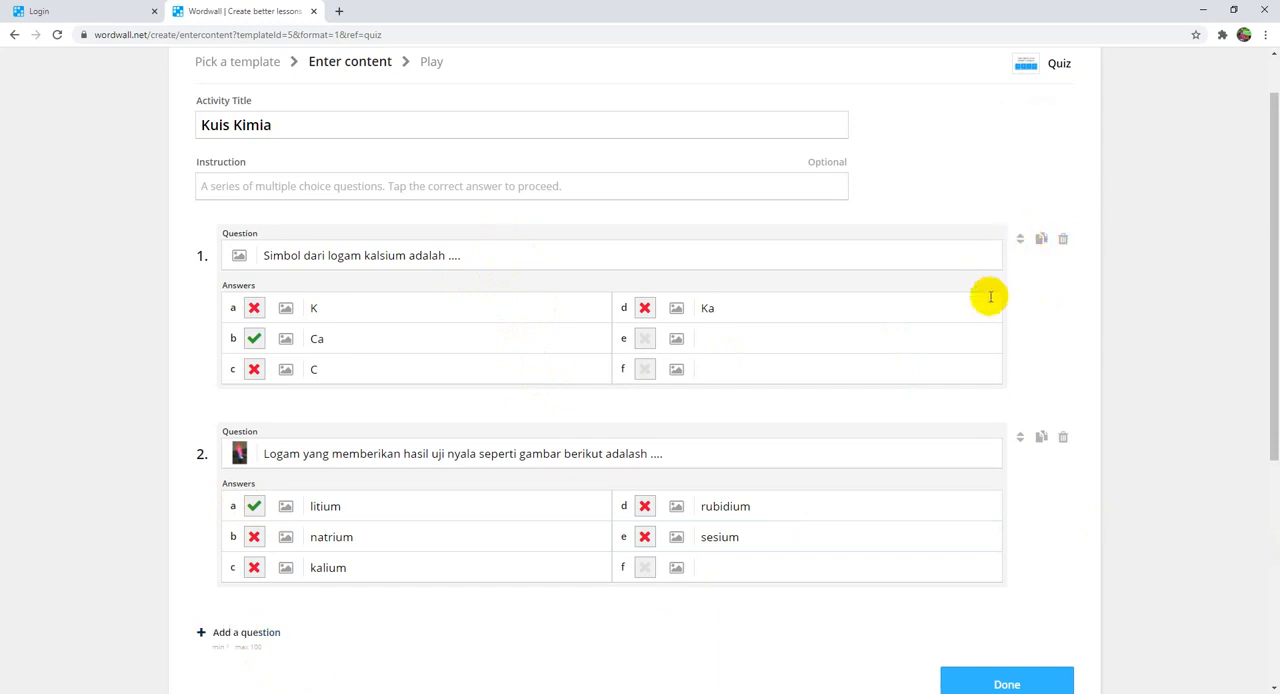
# Step: Review both questions and finish entering content to create the Kuis Kimia activity
pyautogui.scroll(1, 363, 308)
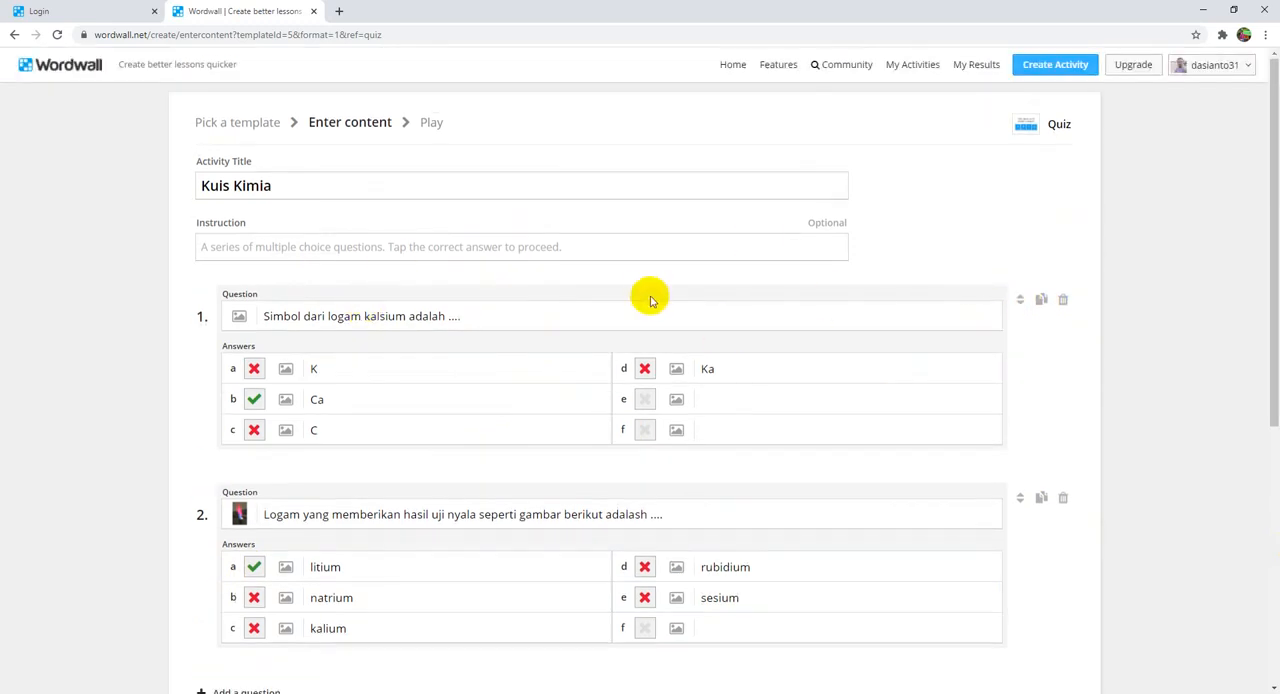
pyautogui.scroll(-2, 654, 309)
pyautogui.scroll(-2, 842, 408)
pyautogui.click(988, 479)
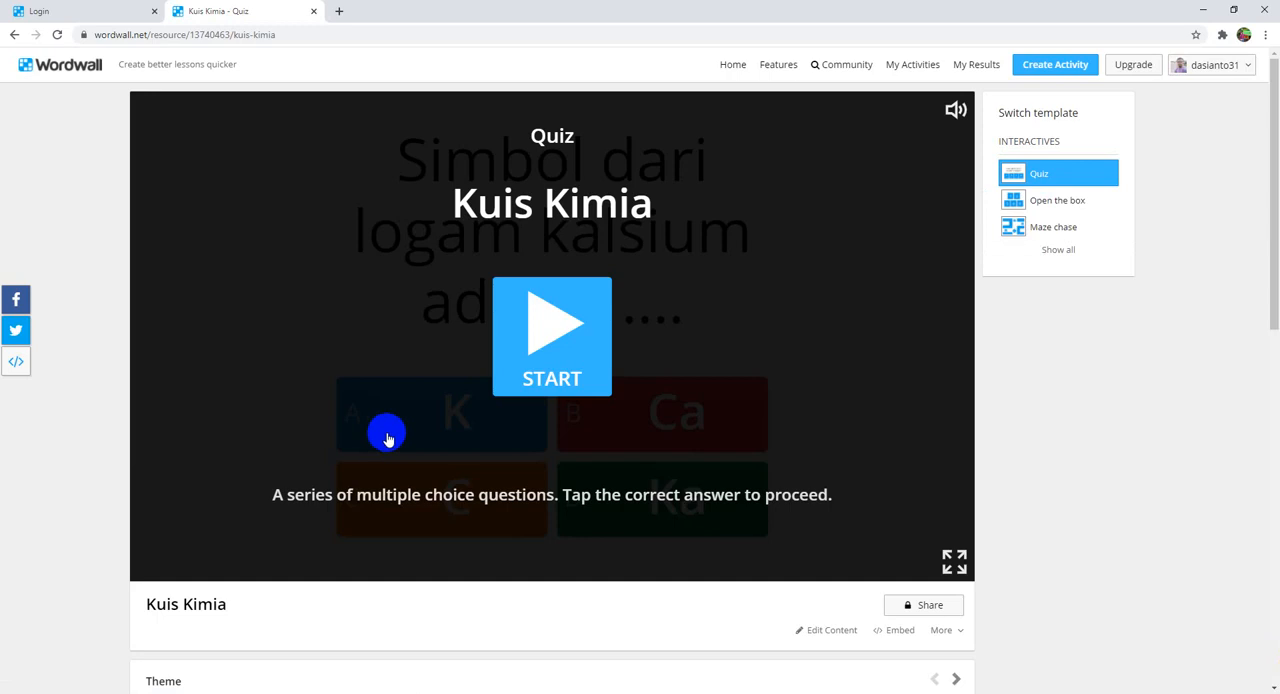
# Step: Play the Kuis Kimia quiz, answering Ca to question 1 and litium to question 2
pyautogui.click(578, 370)
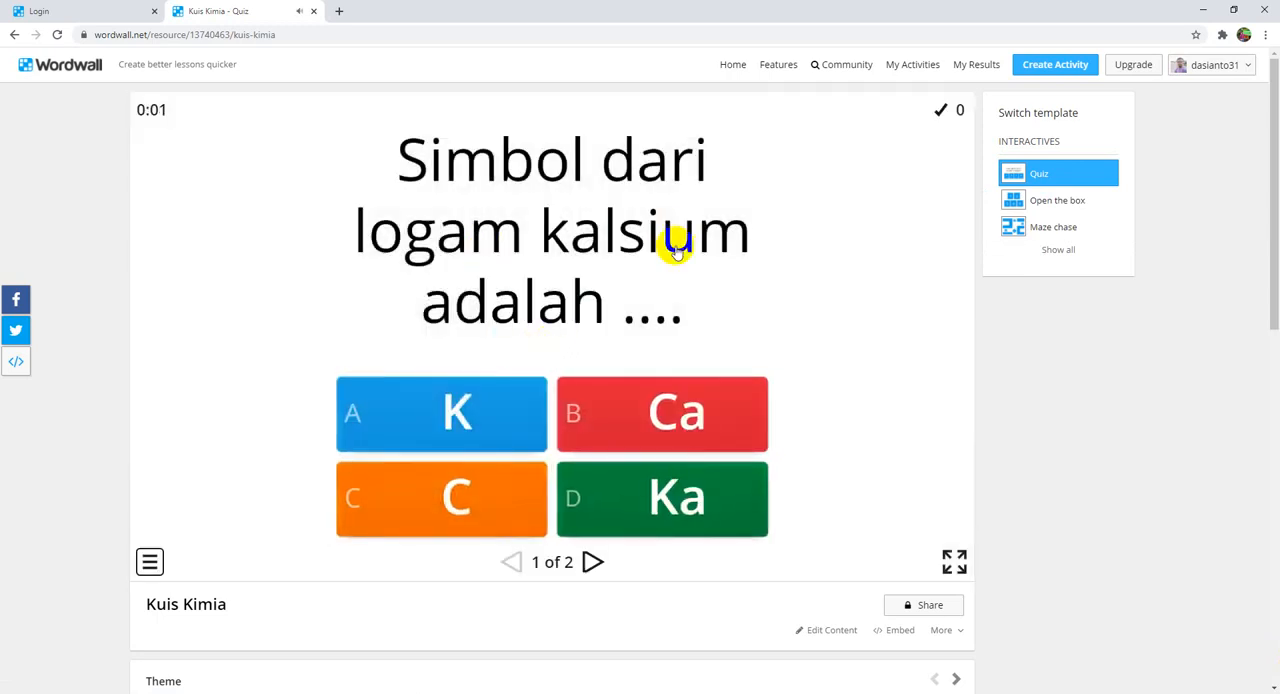
pyautogui.click(650, 408)
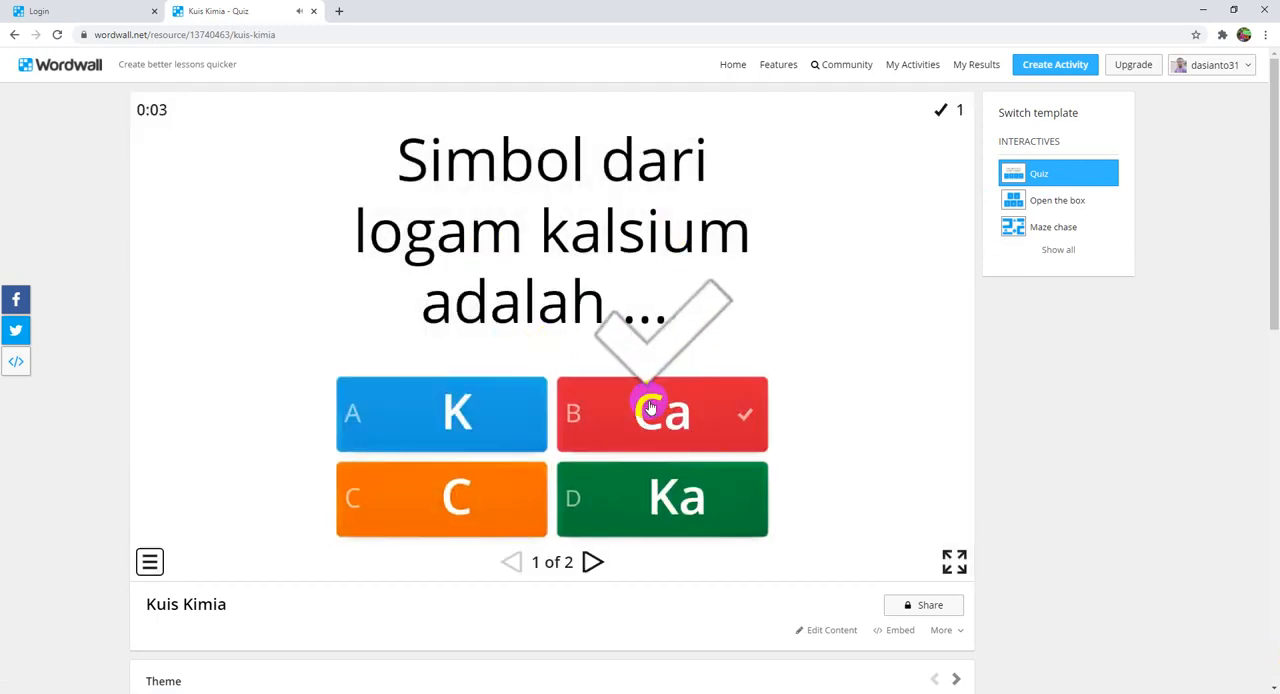
pyautogui.click(605, 570)
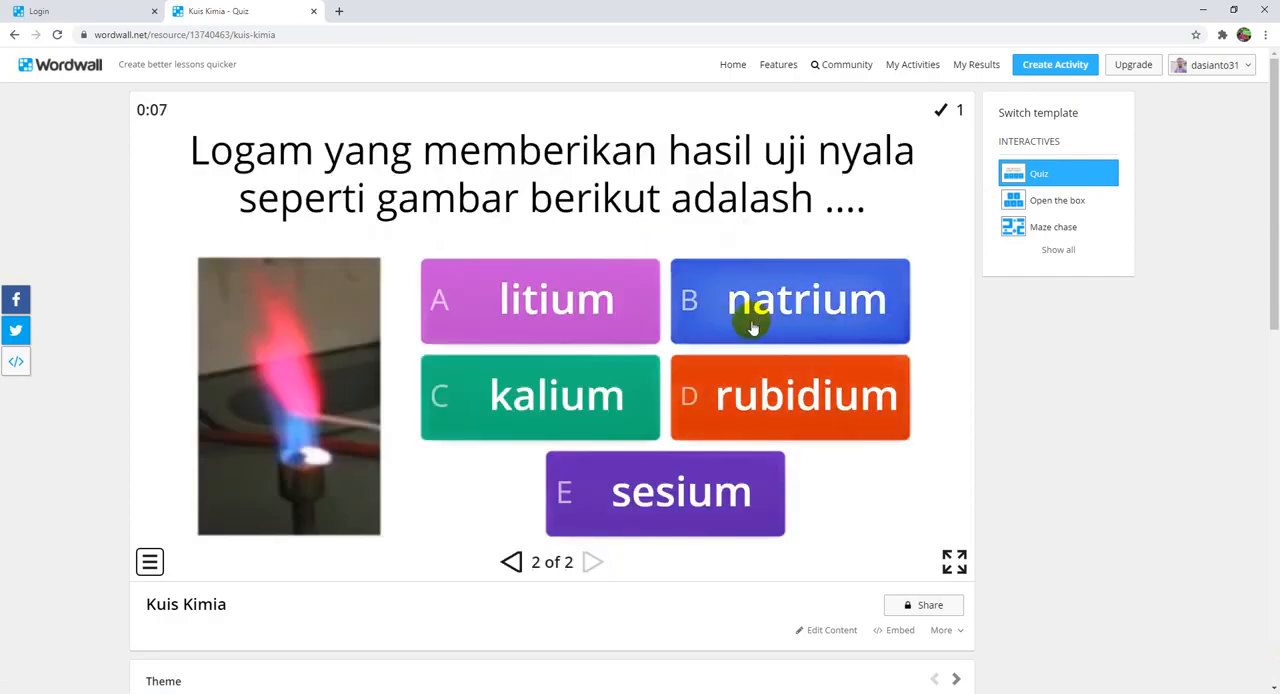
pyautogui.click(570, 298)
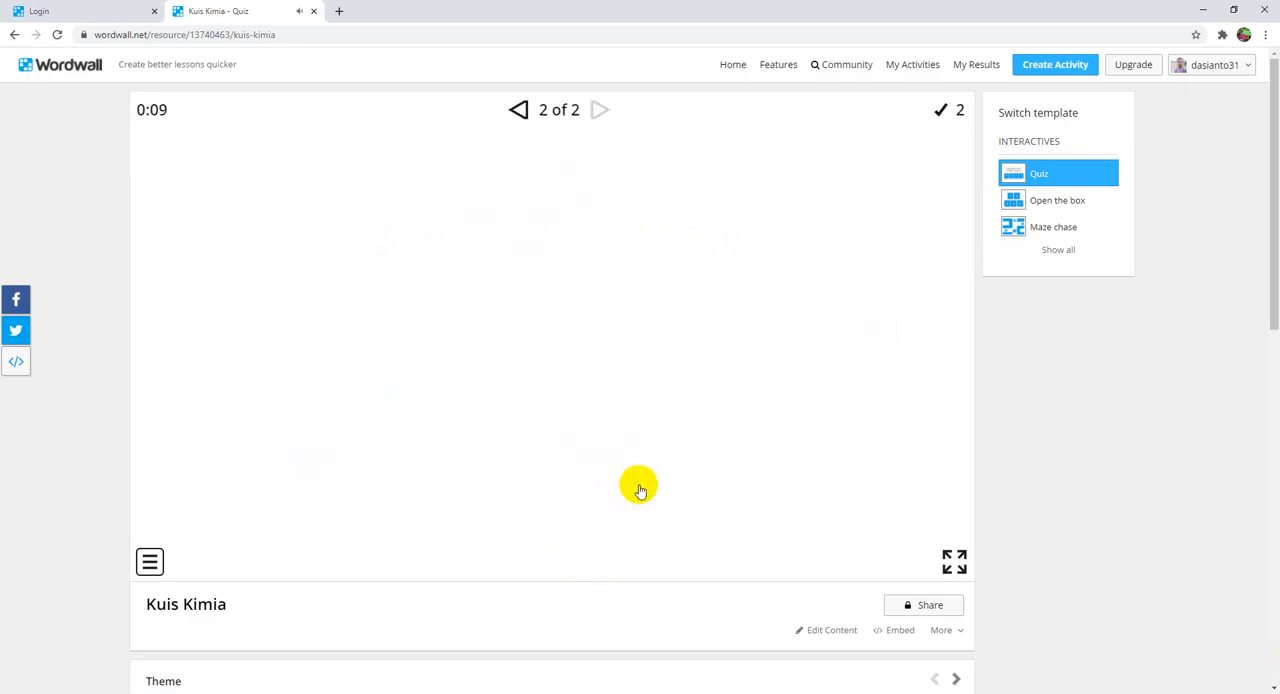
pyautogui.scroll(-1, 640, 491)
pyautogui.click(643, 499)
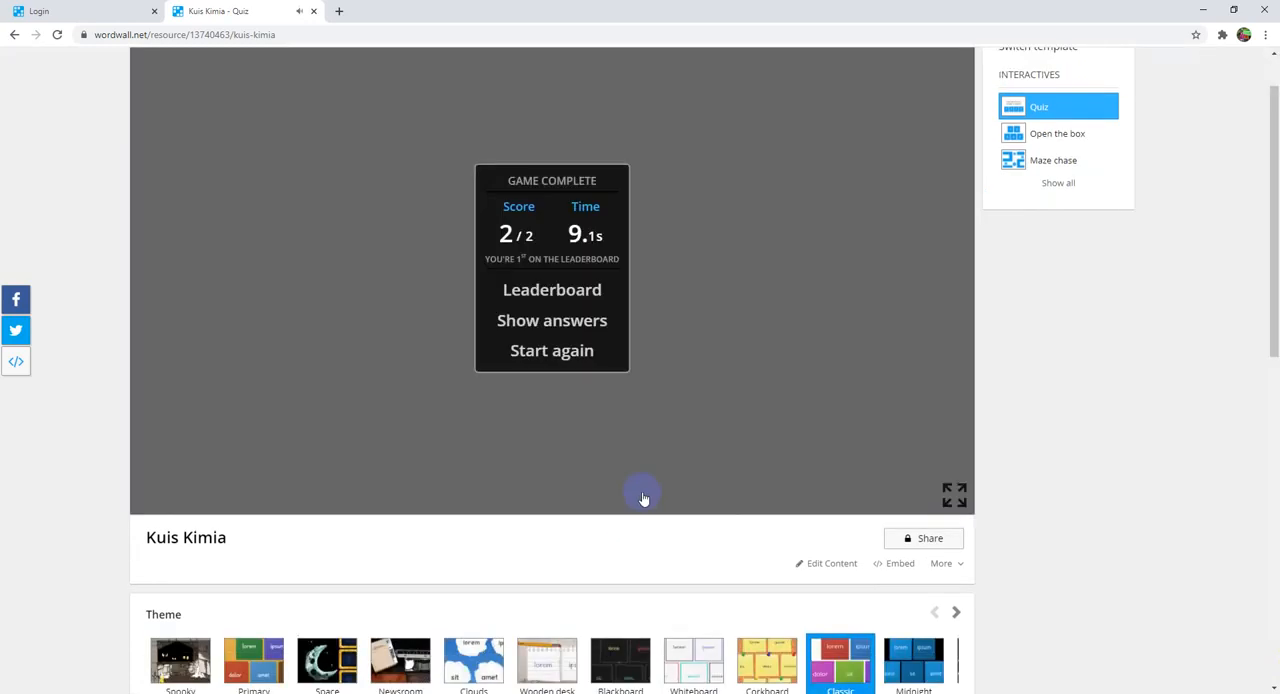
# Step: Examine the website embedding options and the additional actions available for the Kuis Kimia activity
pyautogui.click(896, 566)
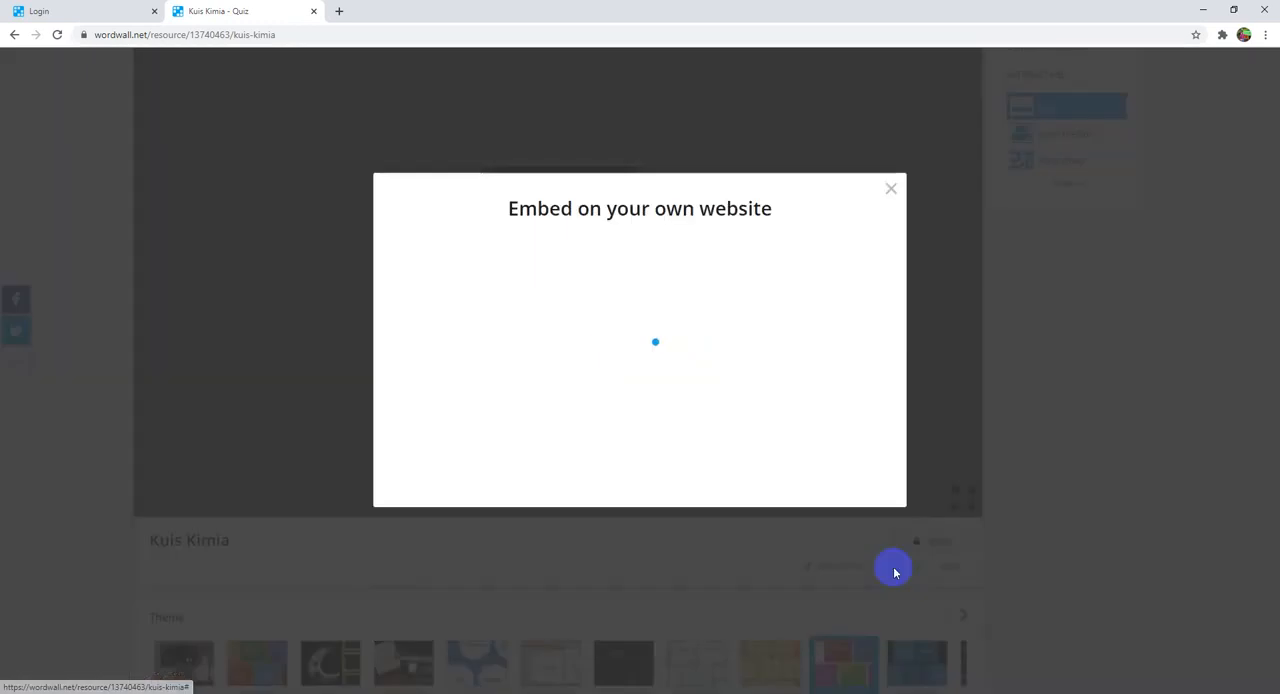
pyautogui.click(887, 191)
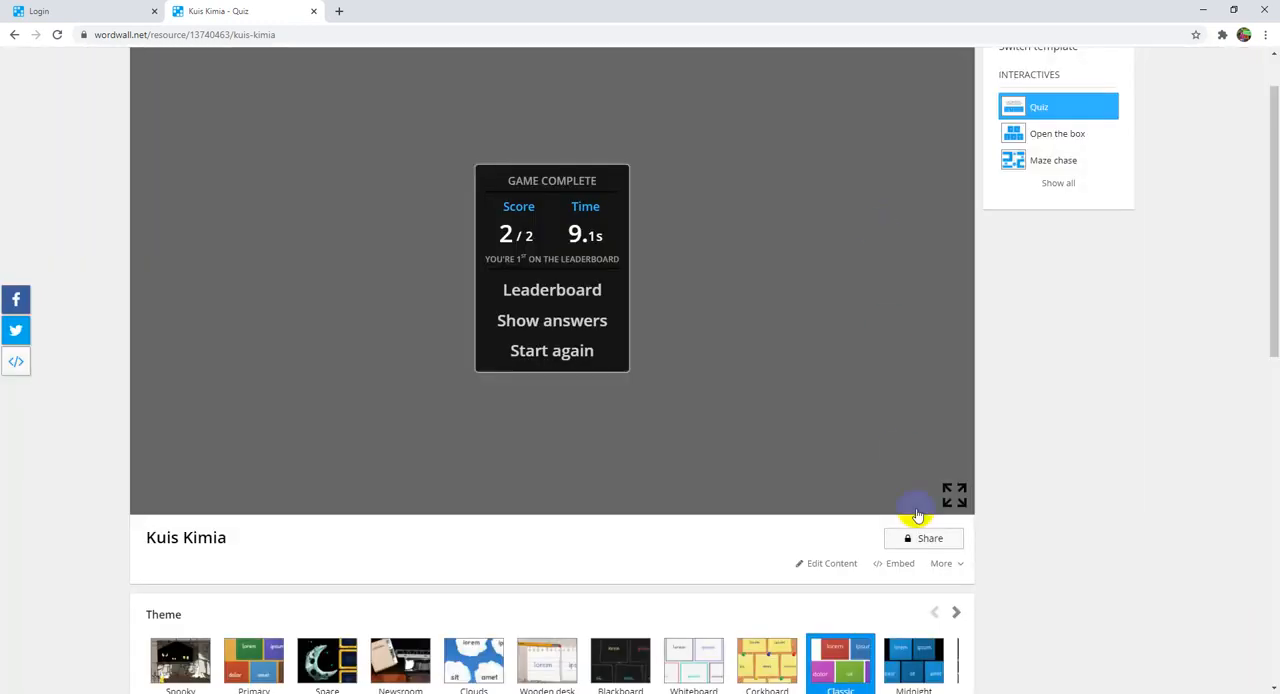
pyautogui.click(945, 563)
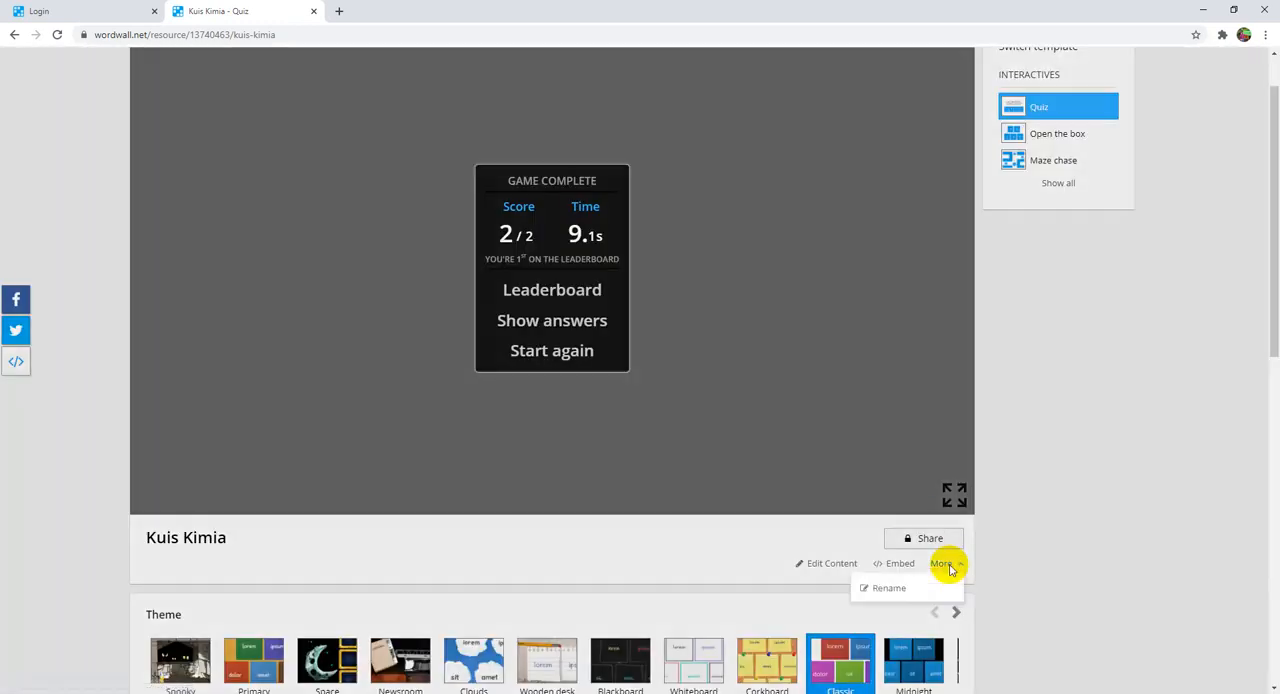
pyautogui.click(1022, 545)
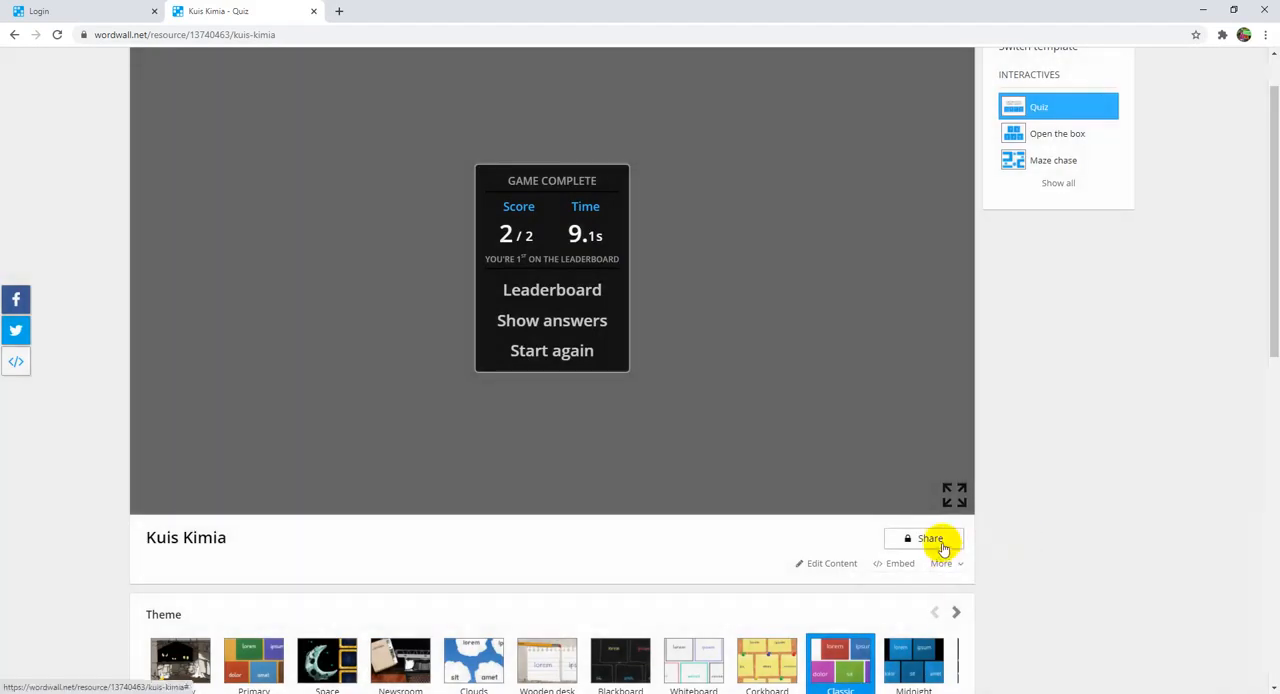
# Step: Share Kuis Kimia with students as an assignment using the default setup, and copy the assignment link
pyautogui.click(930, 538)
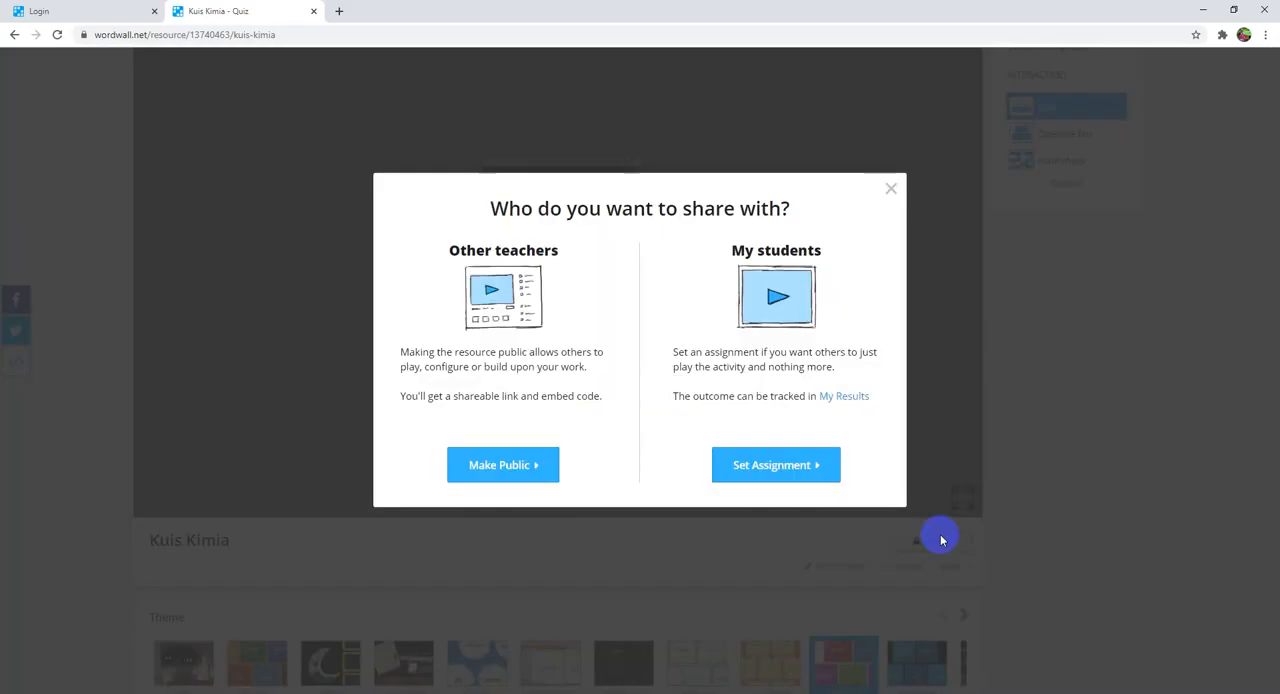
pyautogui.click(514, 466)
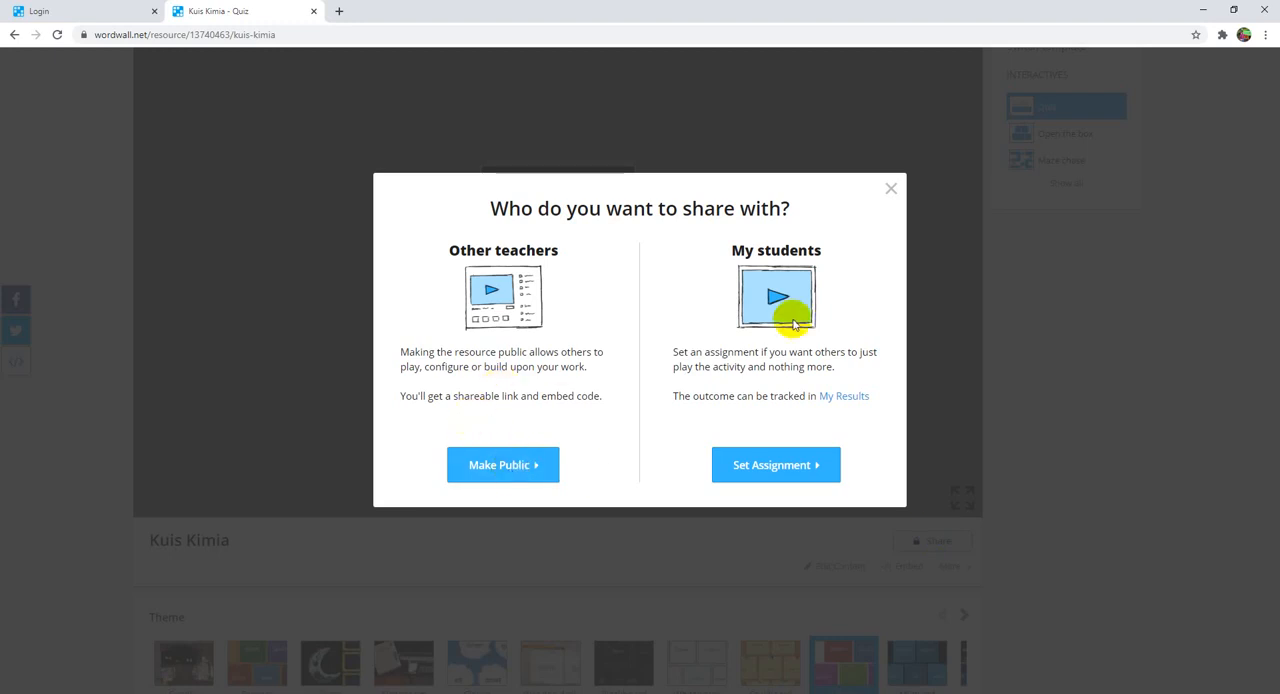
pyautogui.click(808, 470)
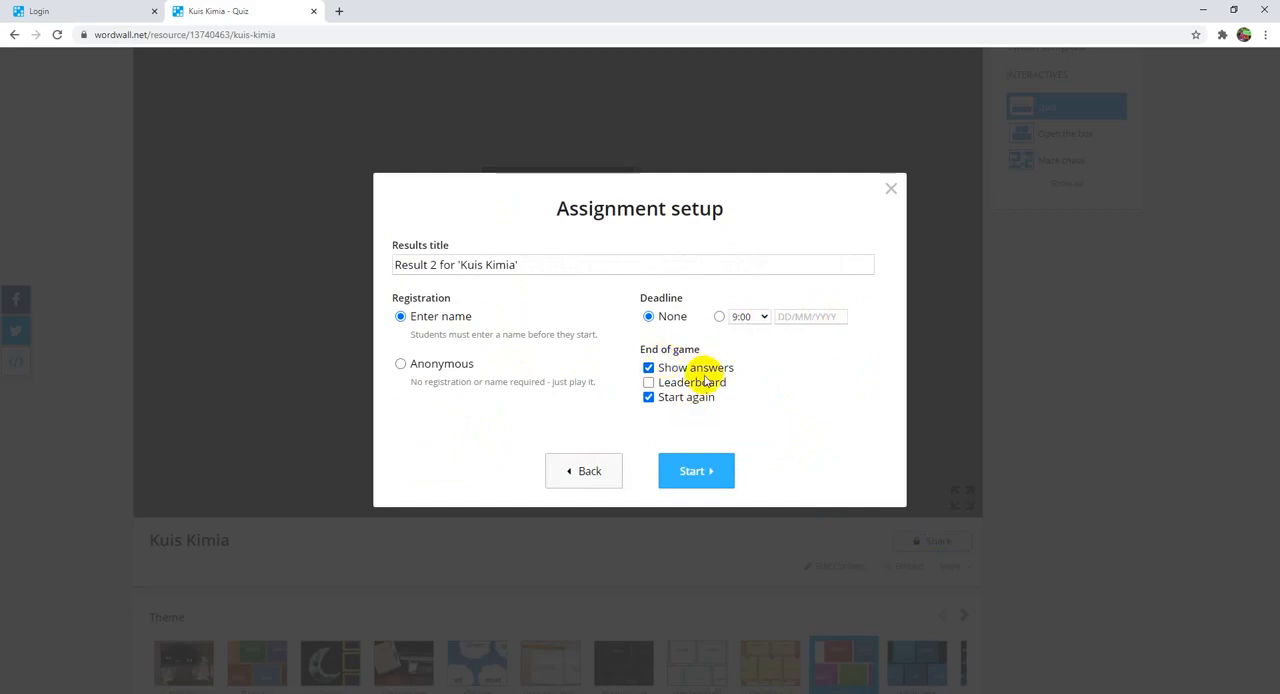
pyautogui.click(703, 481)
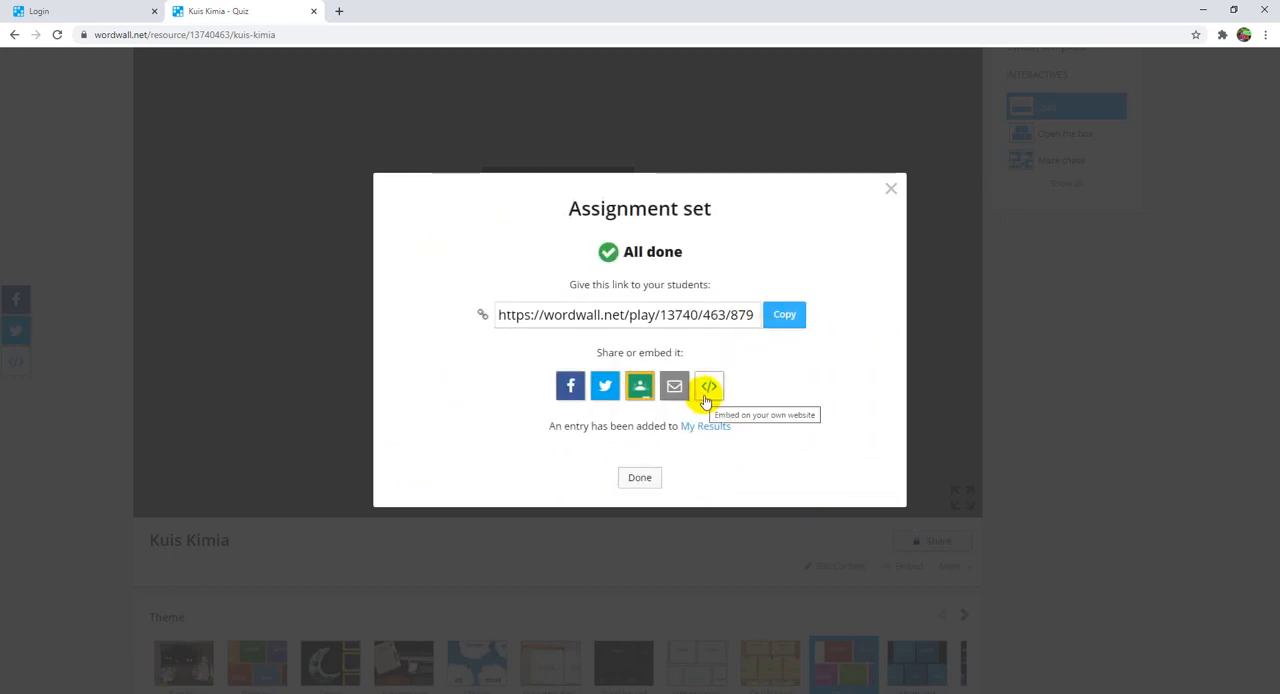
pyautogui.click(771, 326)
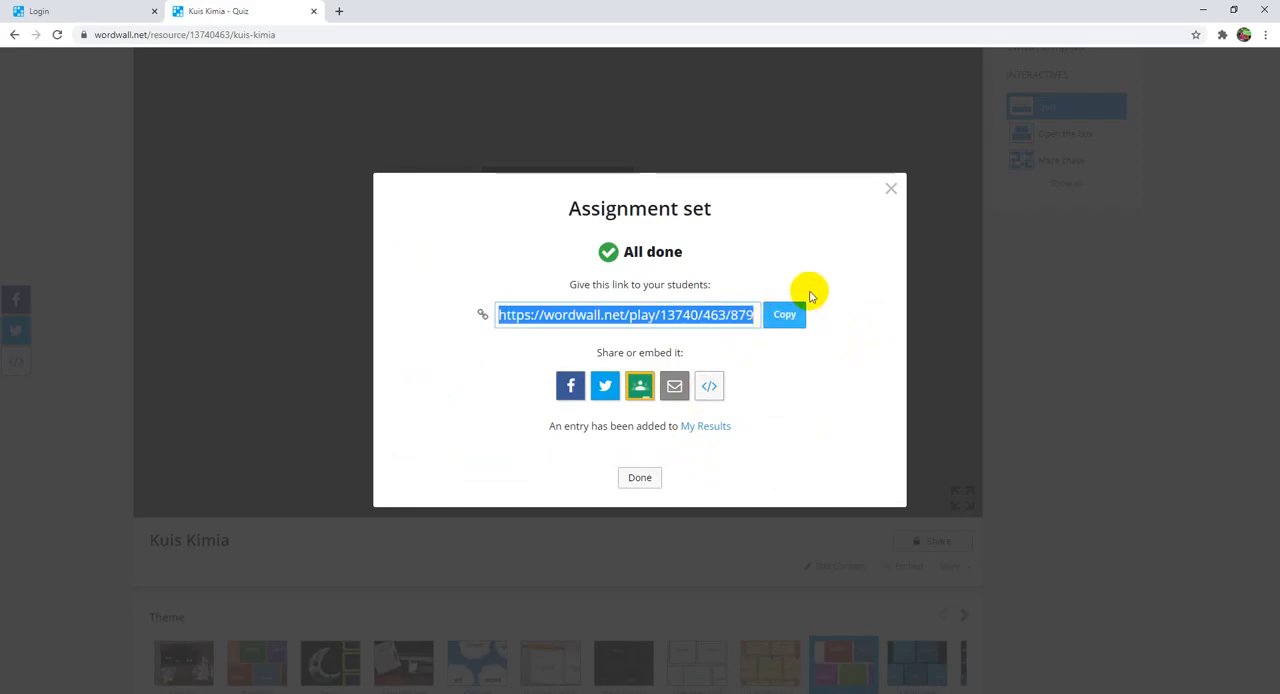
pyautogui.click(641, 478)
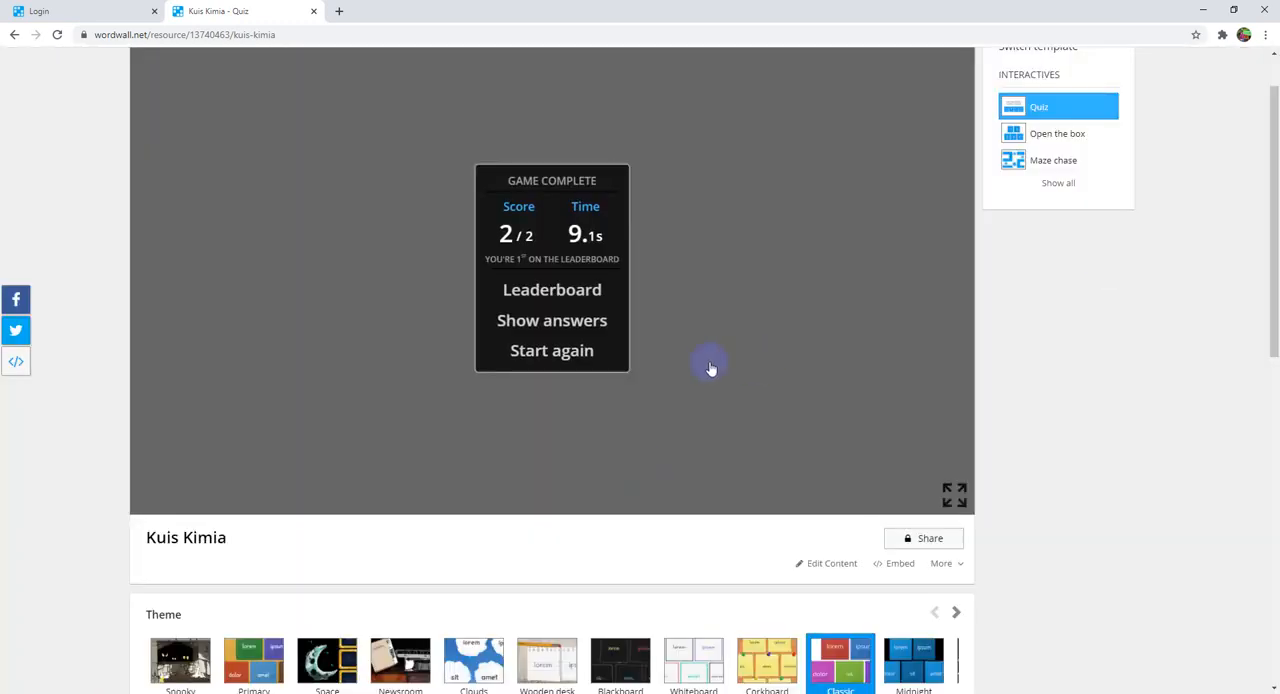
# Step: Create a new activity from the Match up template and title it Uji Nyala
pyautogui.scroll(1, 710, 369)
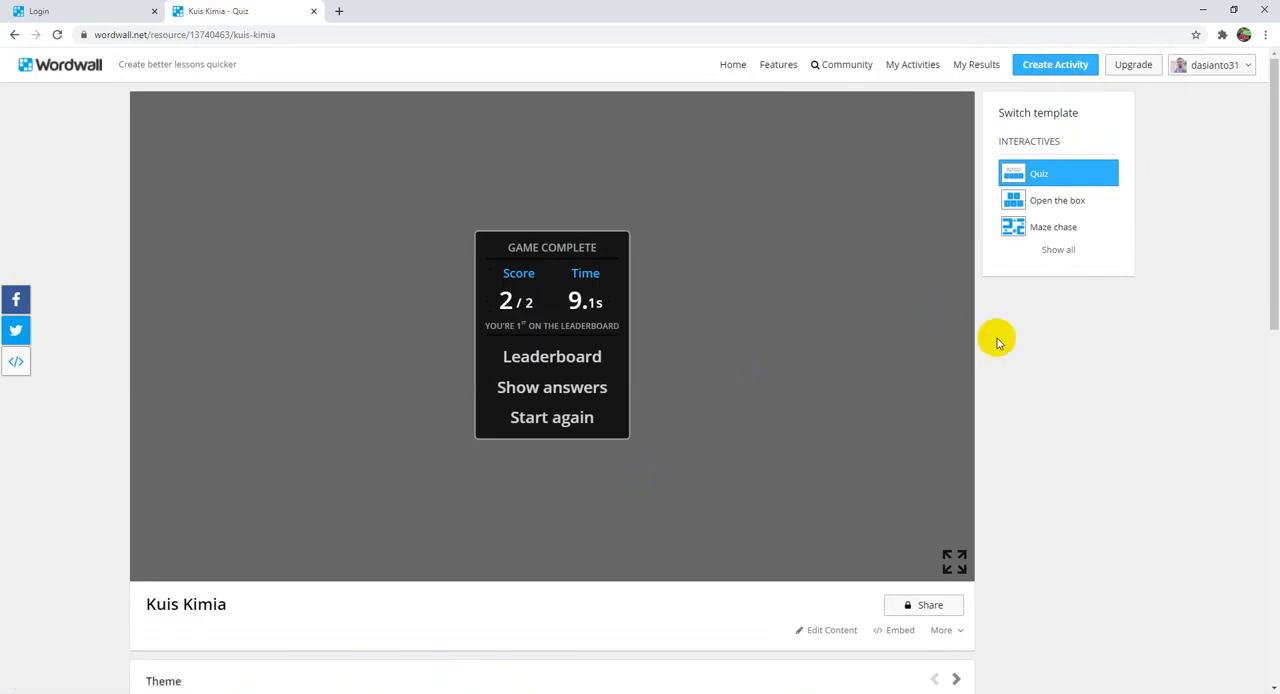
pyautogui.click(1045, 68)
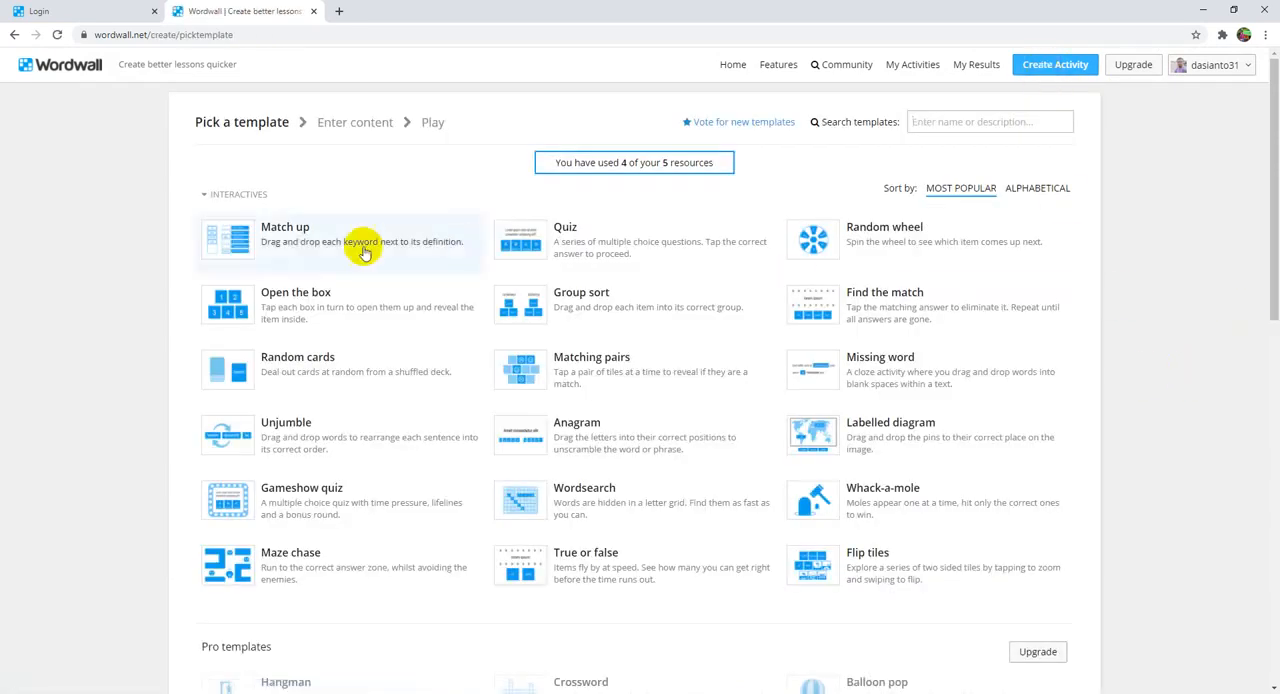
pyautogui.click(298, 244)
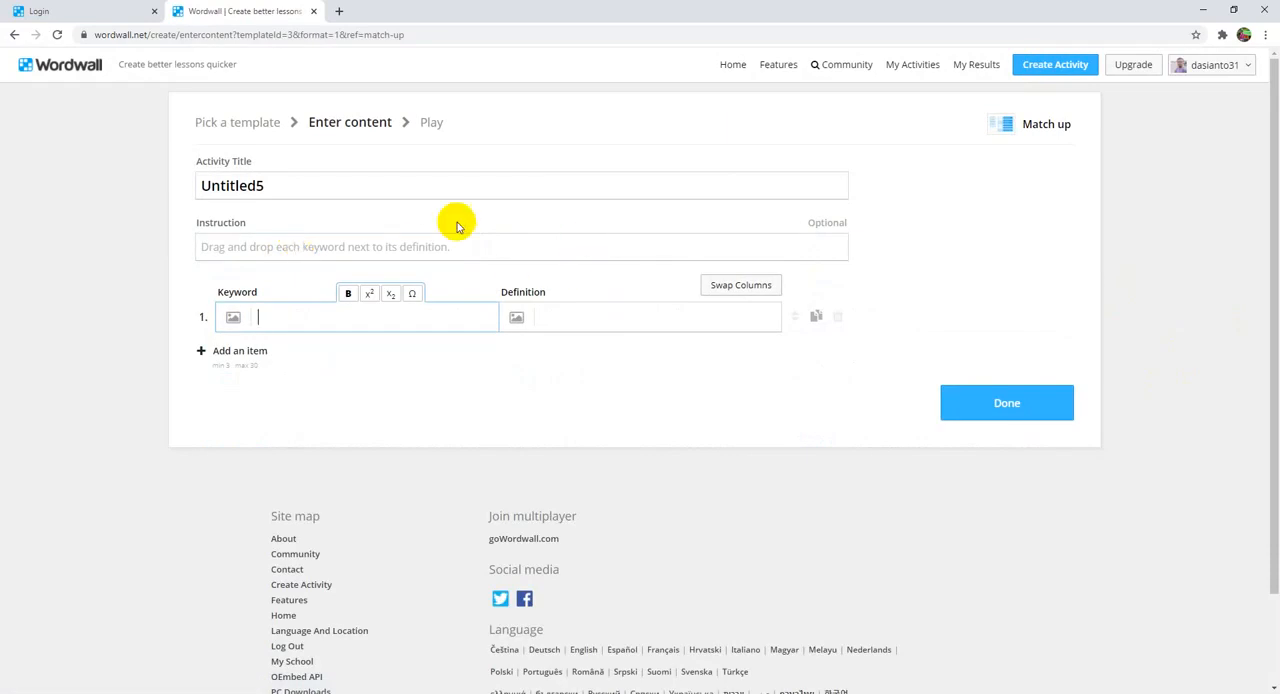
pyautogui.moveTo(300, 191); pyautogui.dragTo(199, 203)
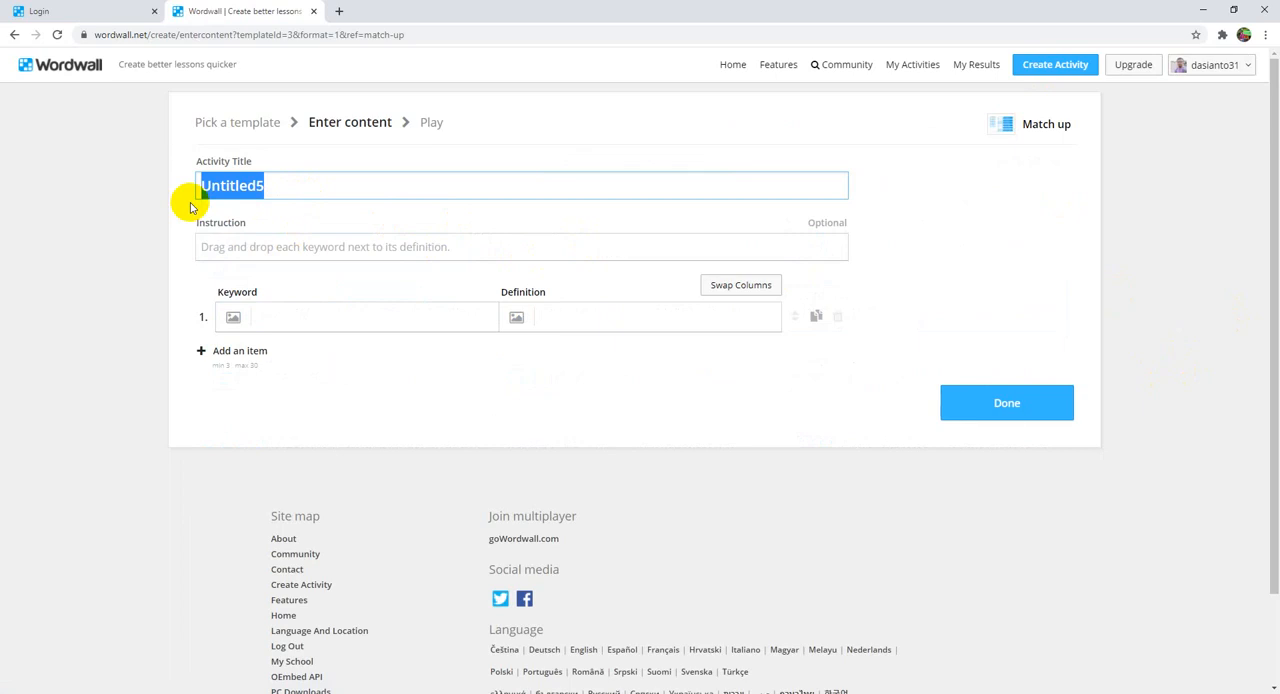
pyautogui.write('Uji Nyala')
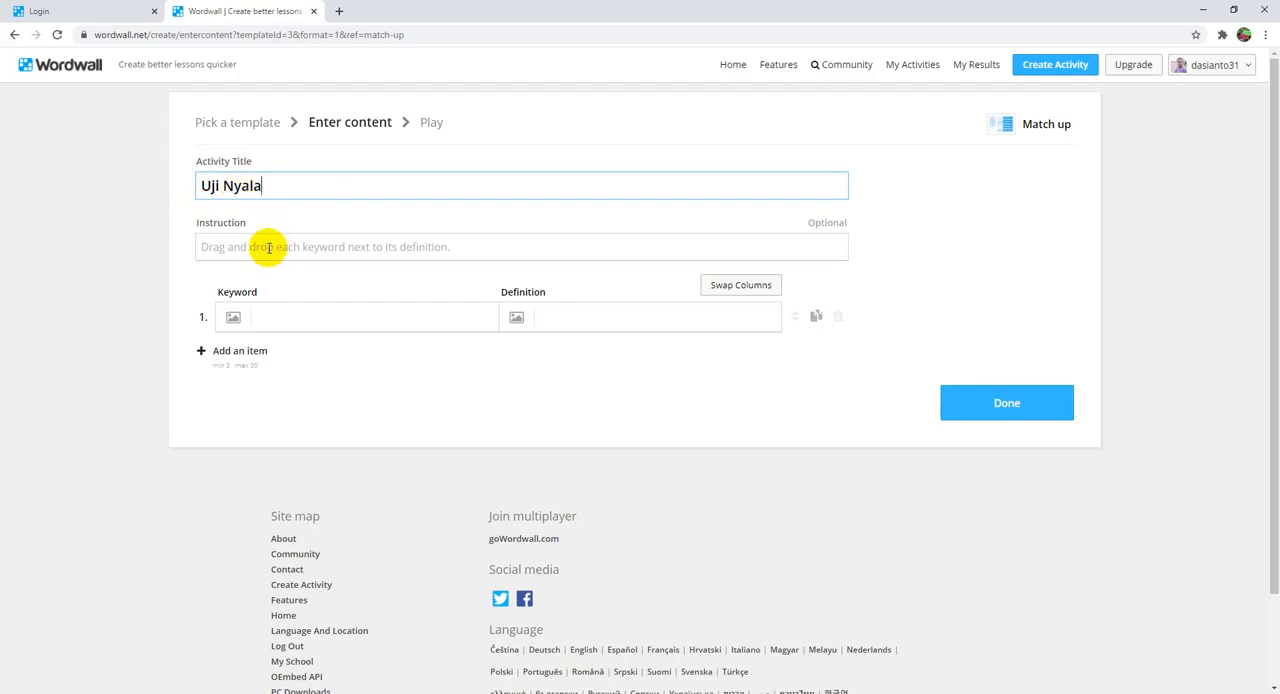
# Step: Enter Litium, Natrium, Kalium, Rubidium and Sesium as the keywords of items 1 to 5
pyautogui.click(277, 319)
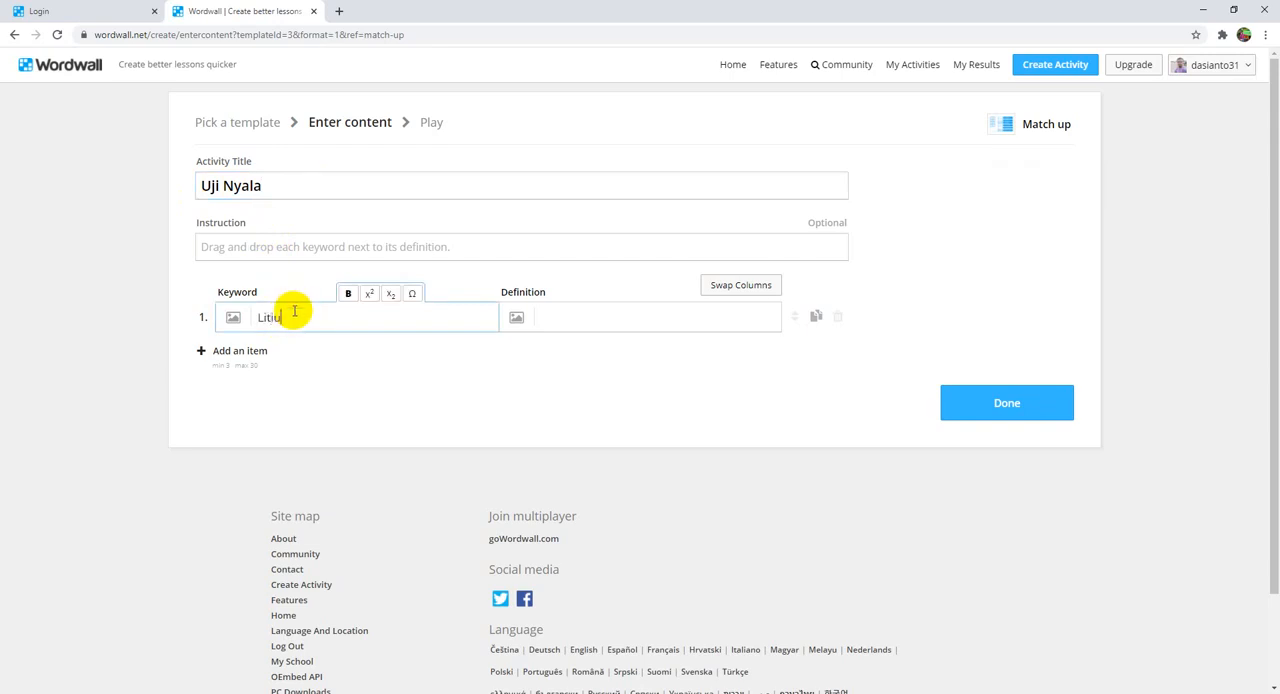
pyautogui.click(213, 351)
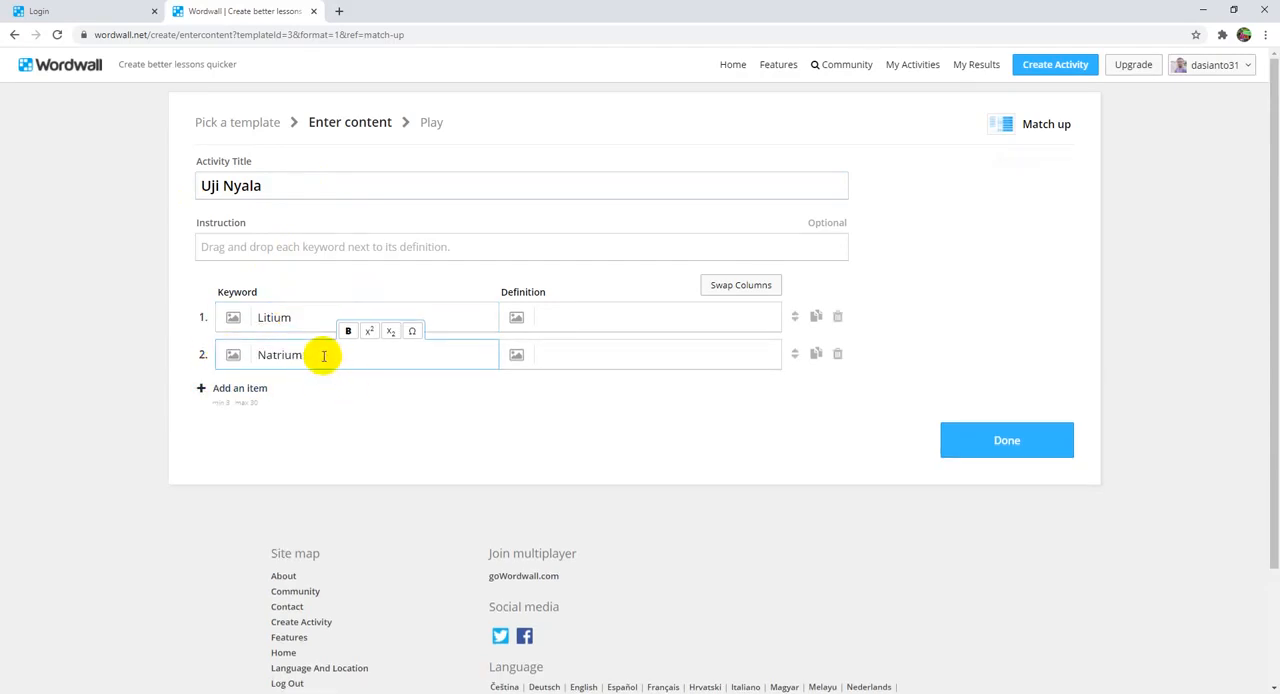
pyautogui.click(222, 389)
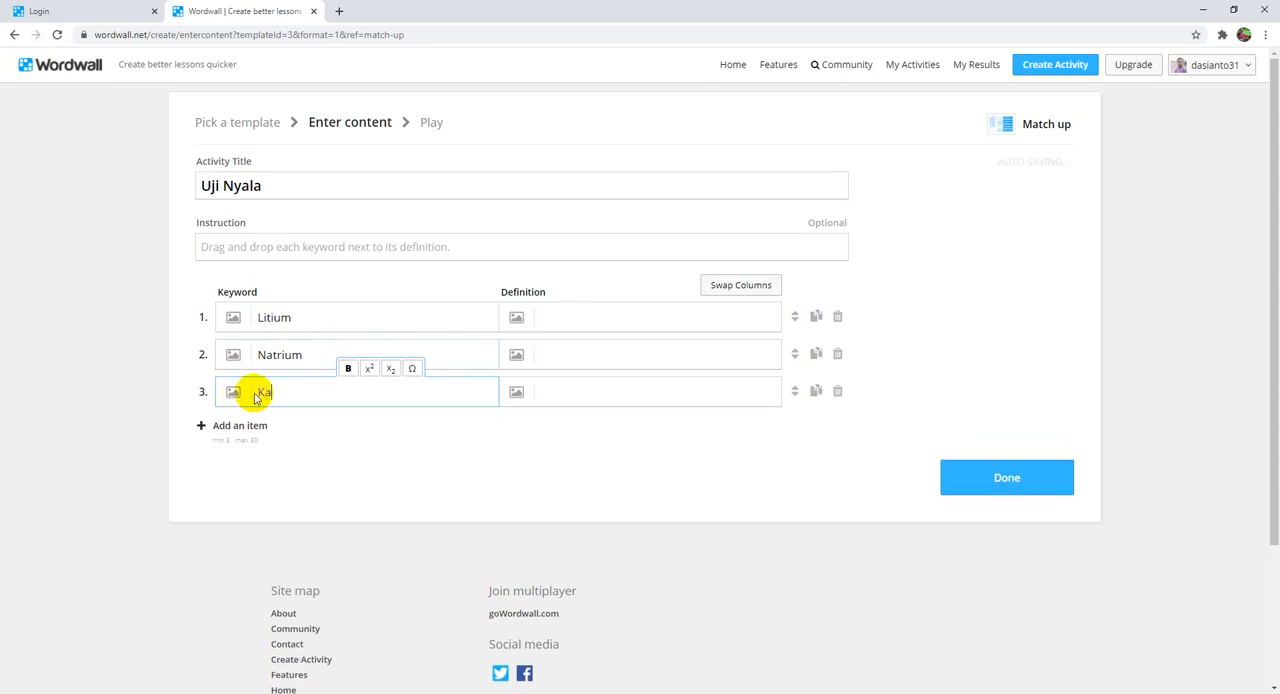
pyautogui.click(240, 427)
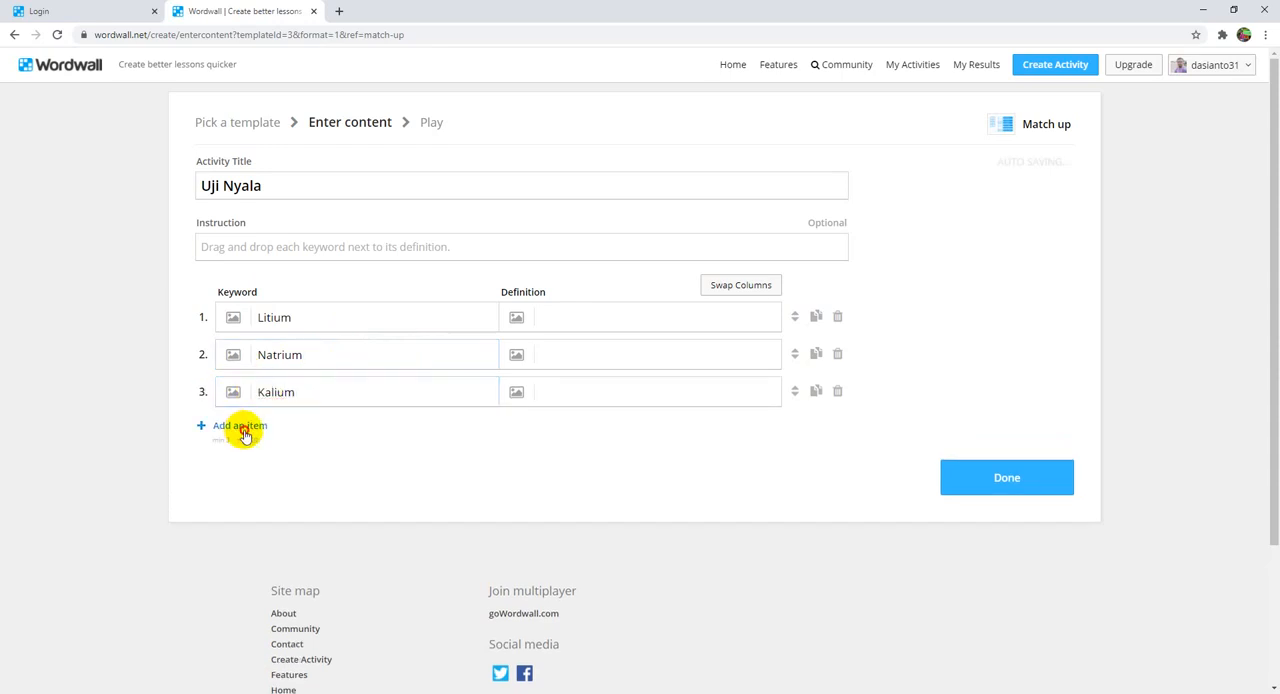
pyautogui.write('Rubidium')
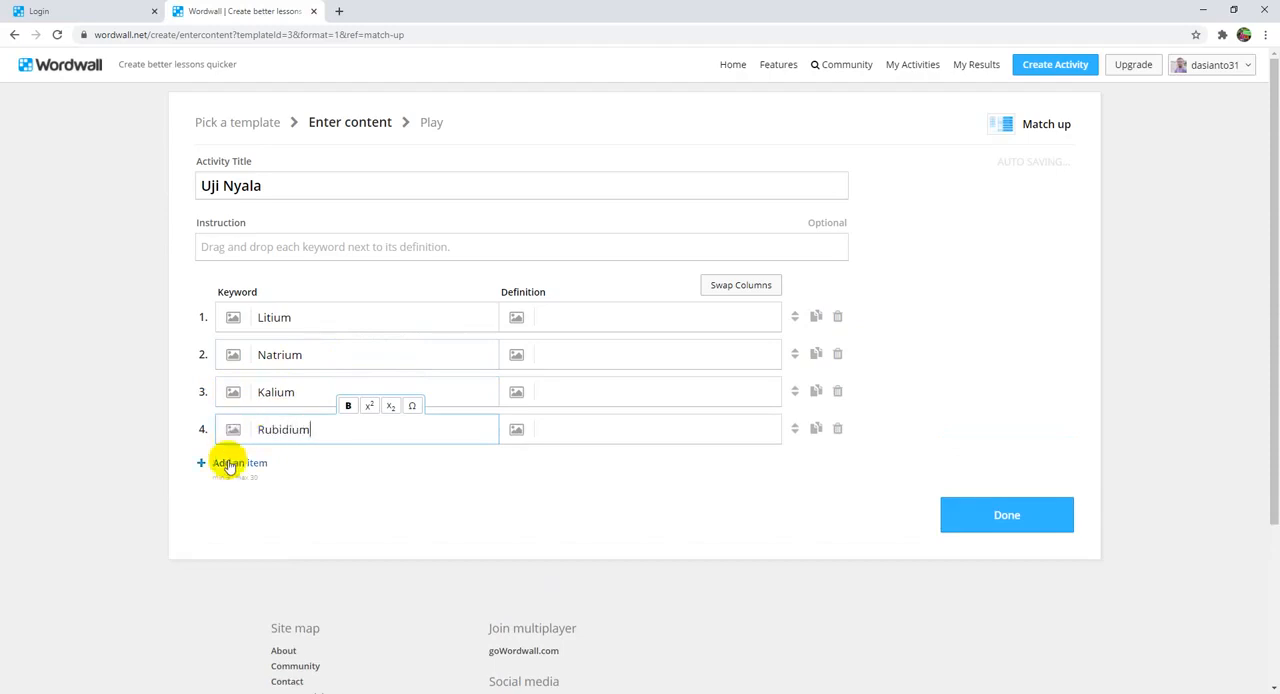
pyautogui.click(224, 462)
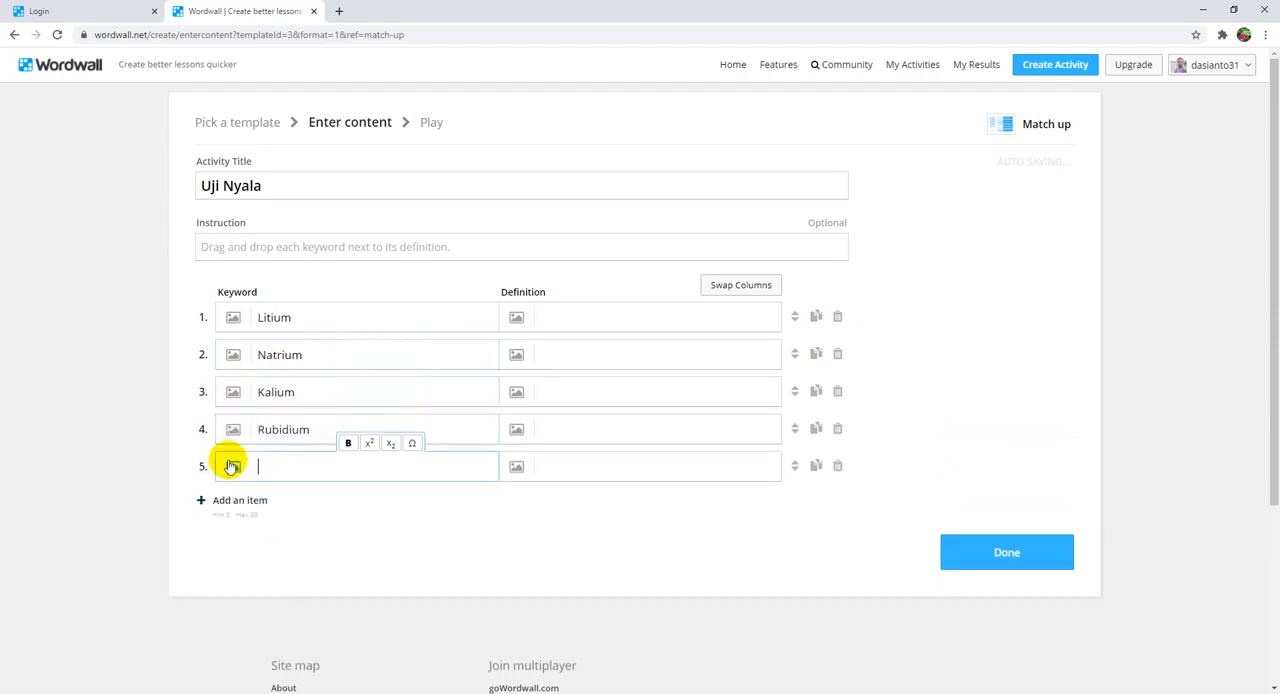
pyautogui.write('Sesium')
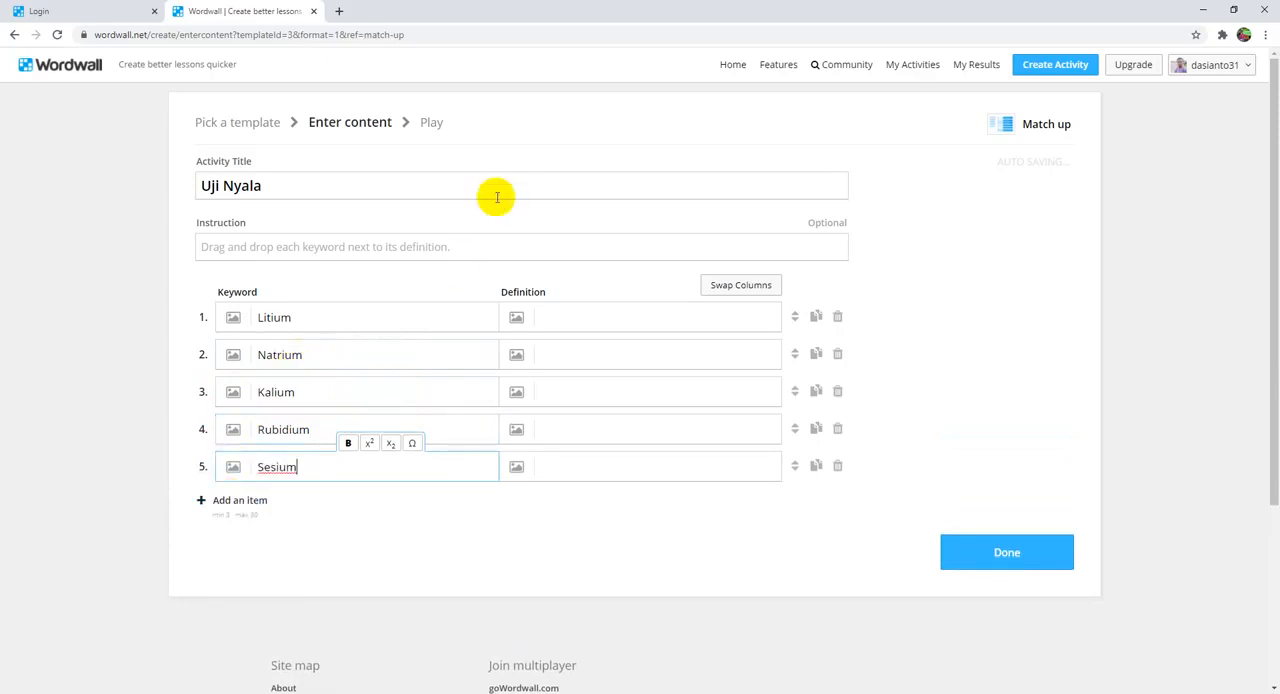
# Step: Upload the image Li from the Youtube folder on USB Drive (E:) as the definition of Litium
pyautogui.click(557, 317)
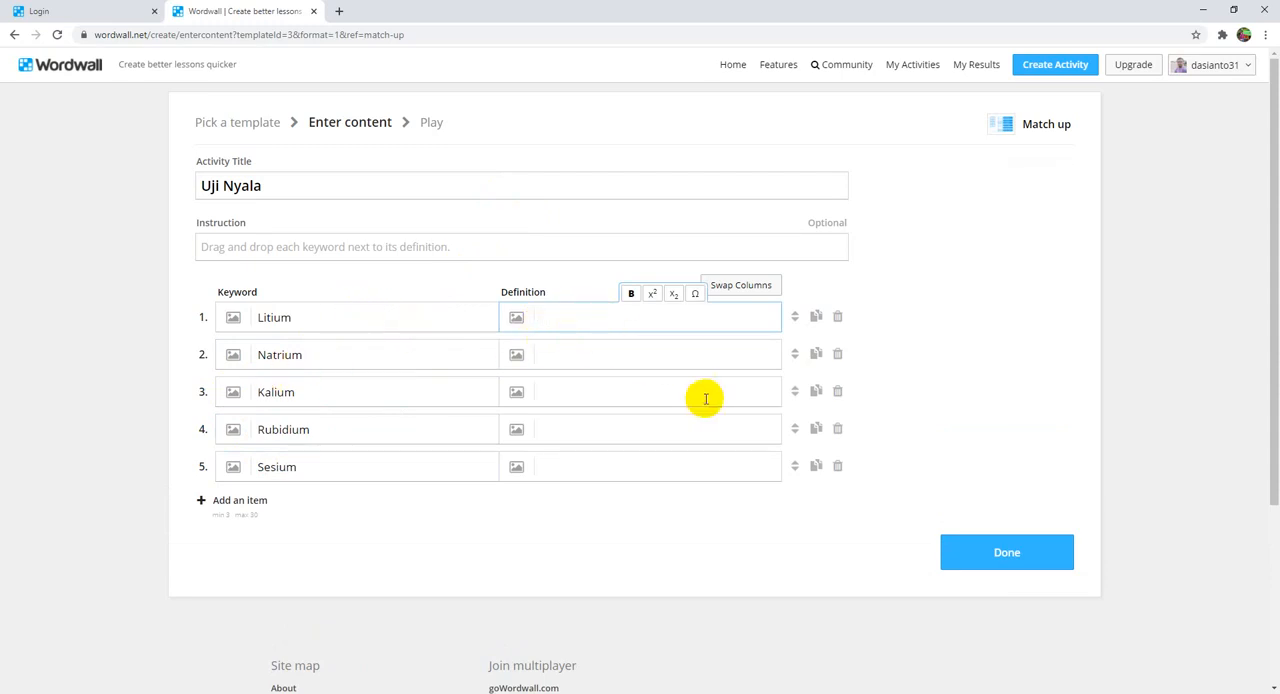
pyautogui.click(518, 319)
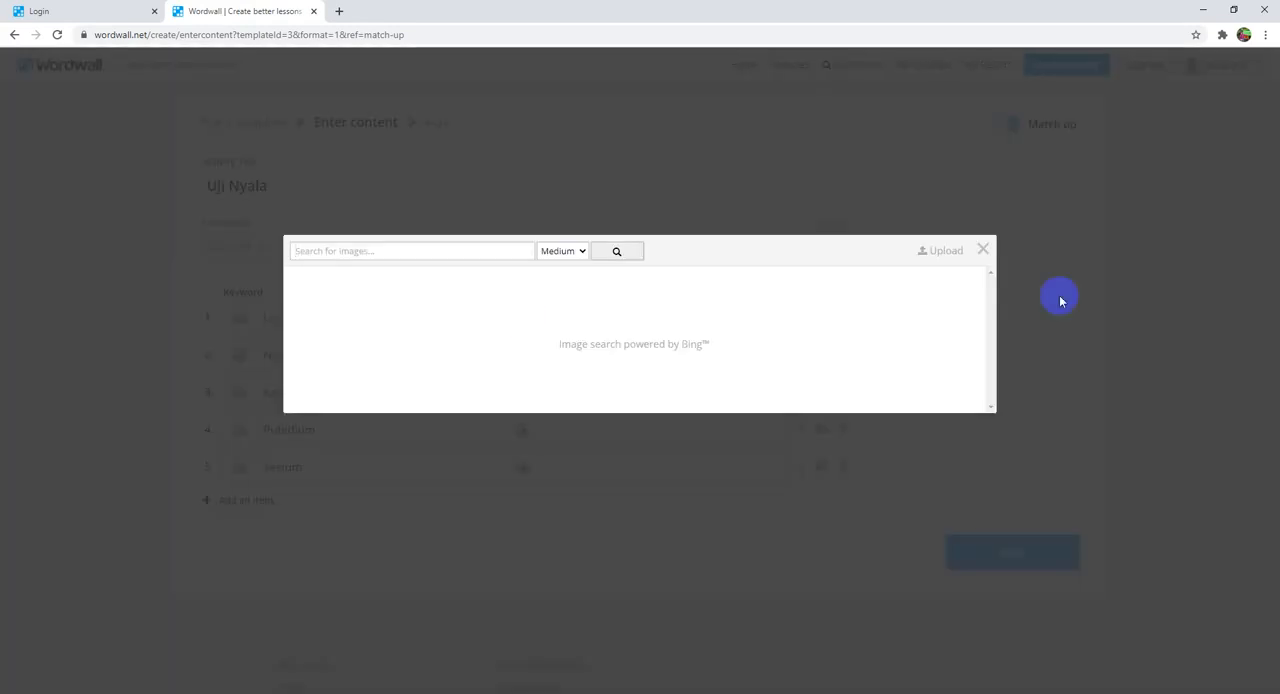
pyautogui.click(948, 259)
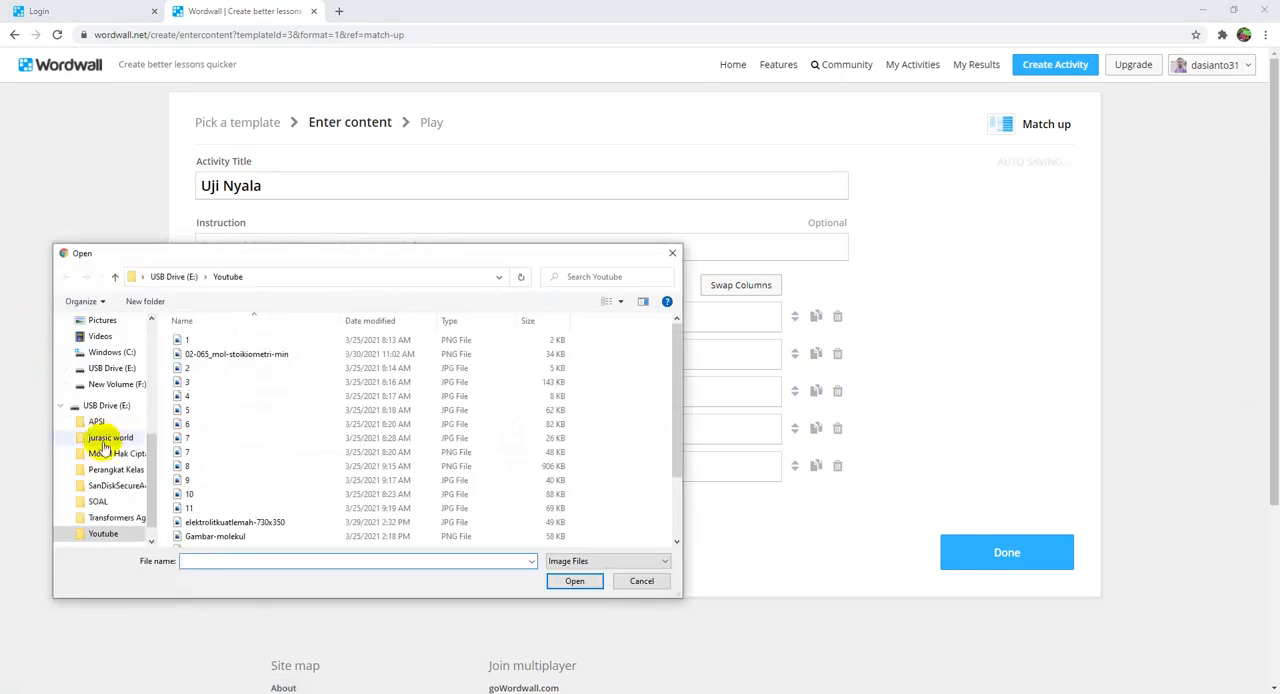
pyautogui.click(612, 303)
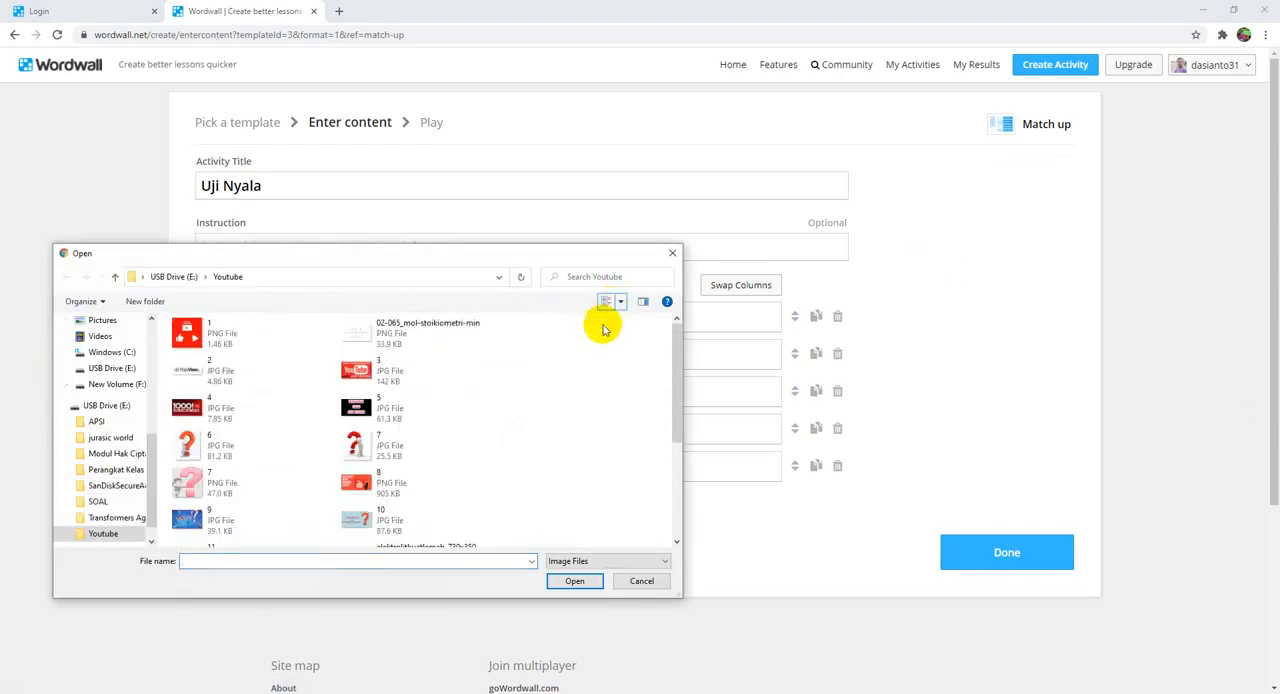
pyautogui.moveTo(675, 337); pyautogui.dragTo(672, 415)
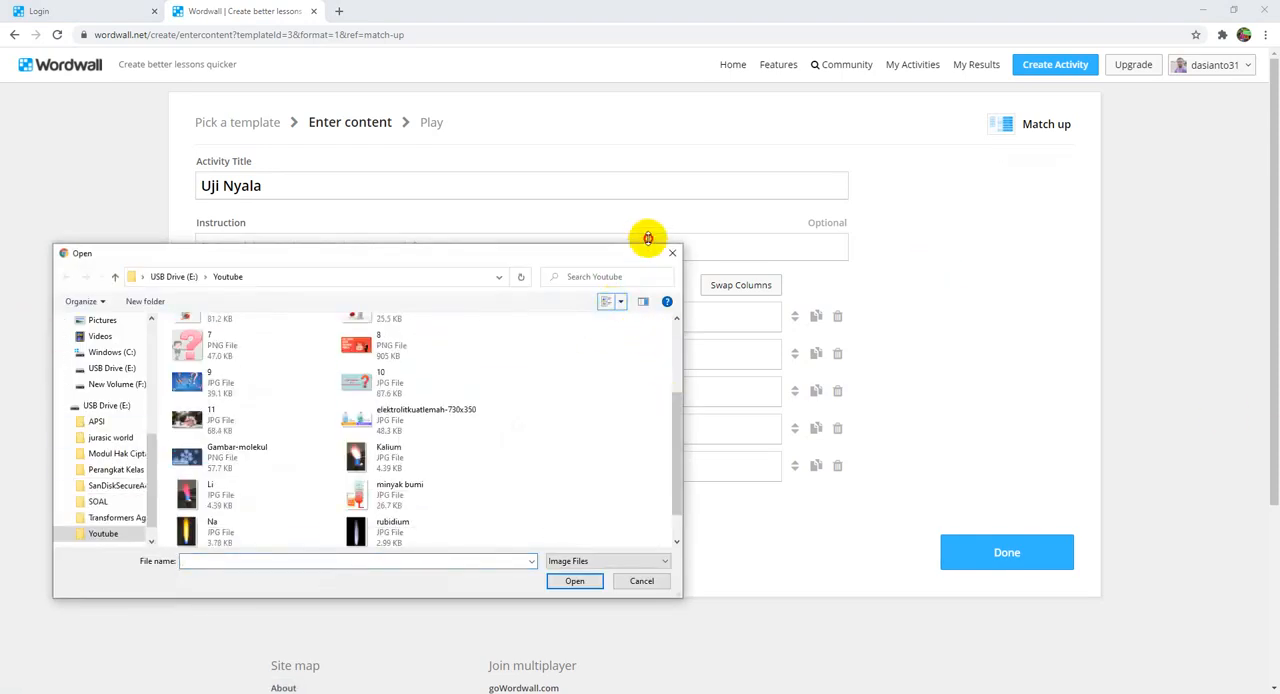
pyautogui.moveTo(648, 243); pyautogui.dragTo(677, 60)
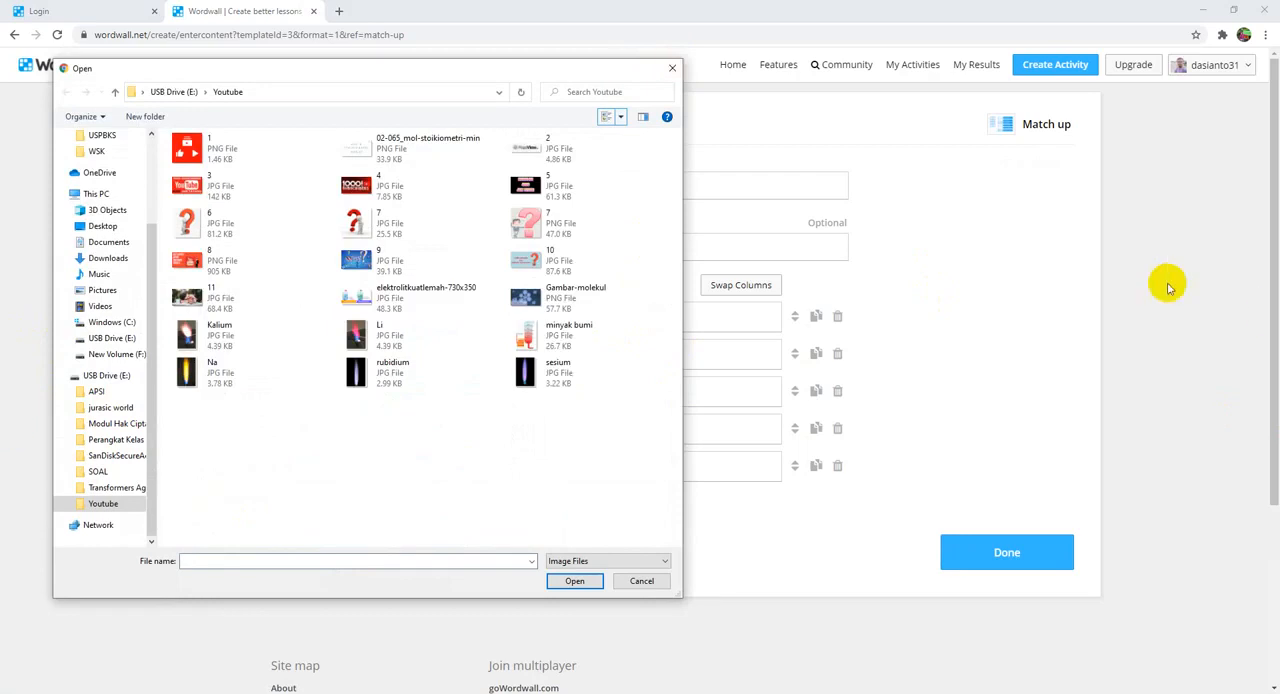
pyautogui.doubleClick(436, 347)
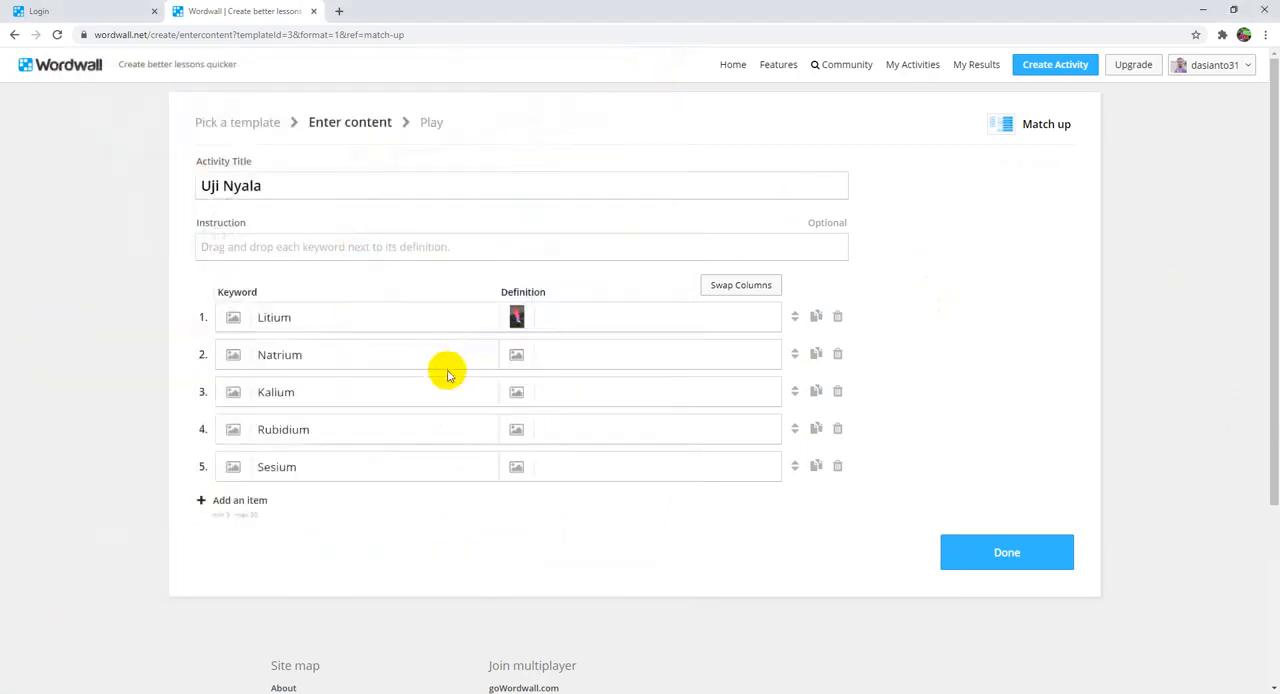
# Step: Upload the image Na as the definition of Natrium and the image Kalium as the definition of Kalium
pyautogui.click(512, 355)
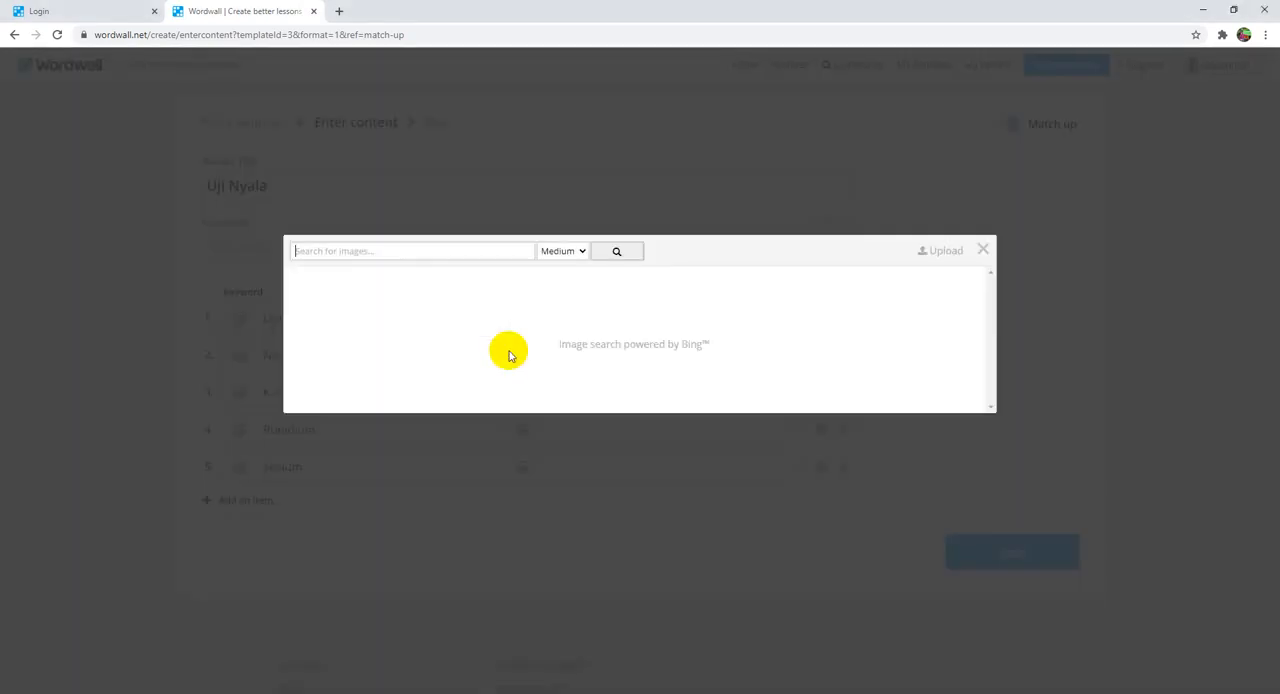
pyautogui.click(945, 257)
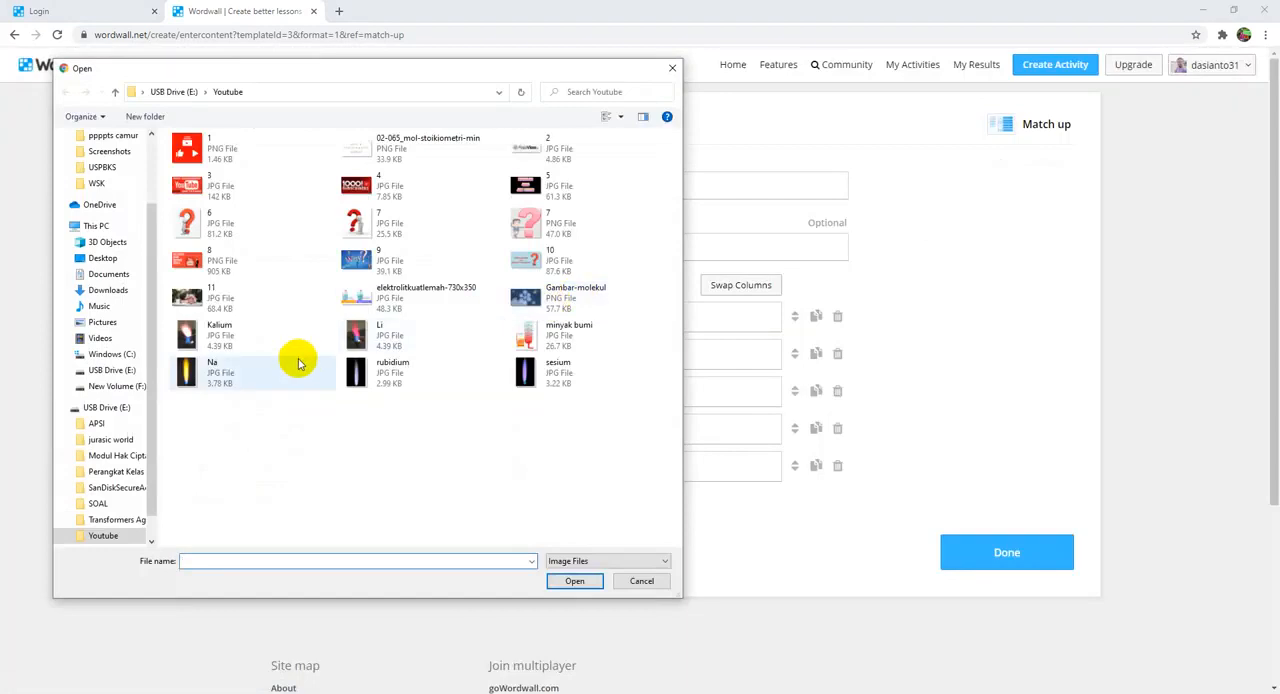
pyautogui.doubleClick(214, 374)
pyautogui.click(518, 393)
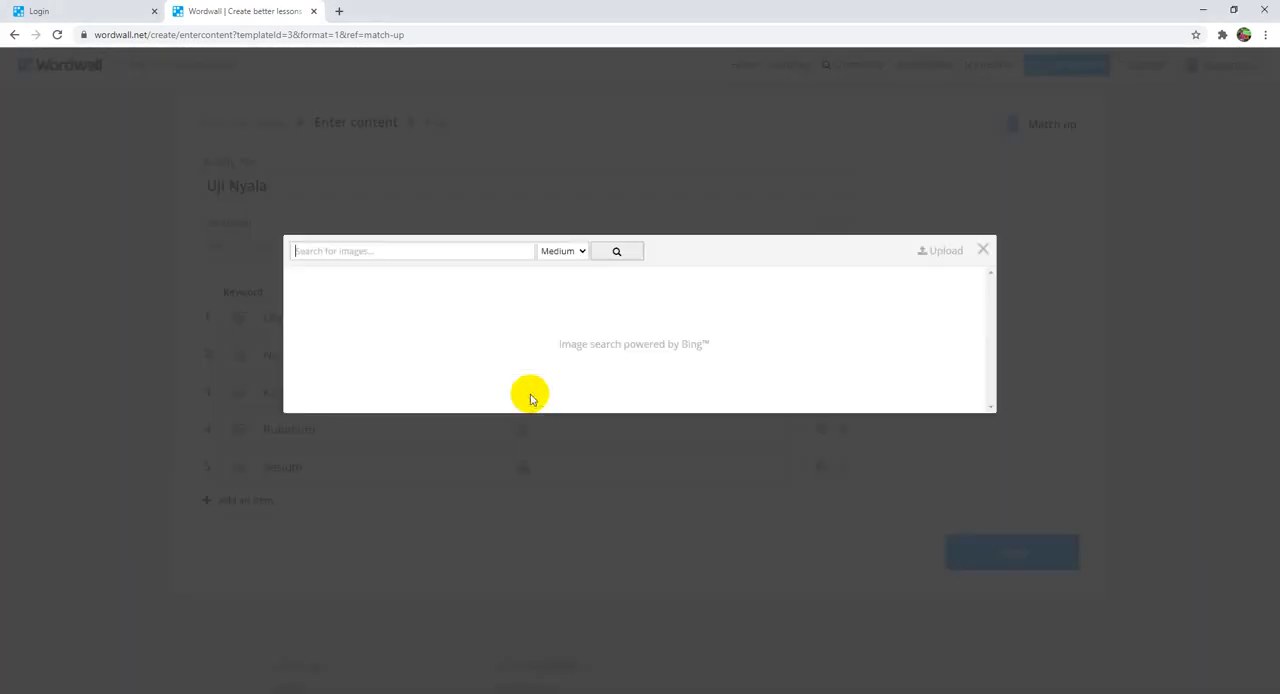
pyautogui.click(940, 252)
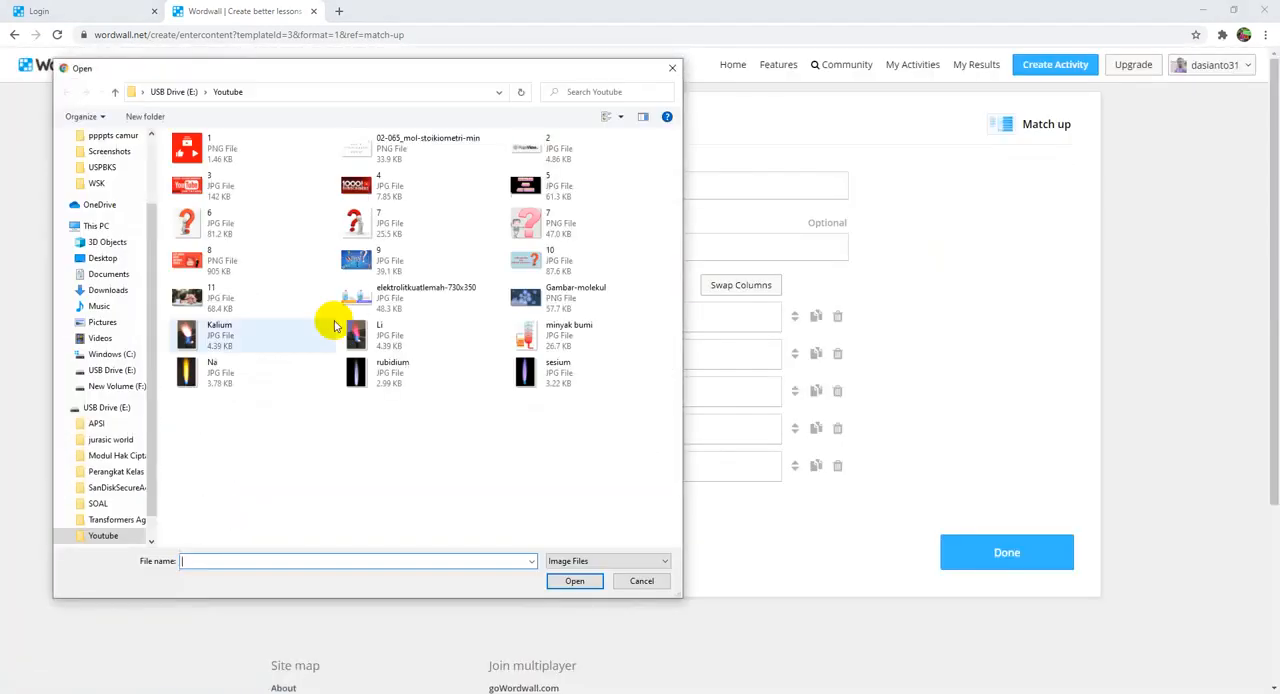
pyautogui.doubleClick(200, 327)
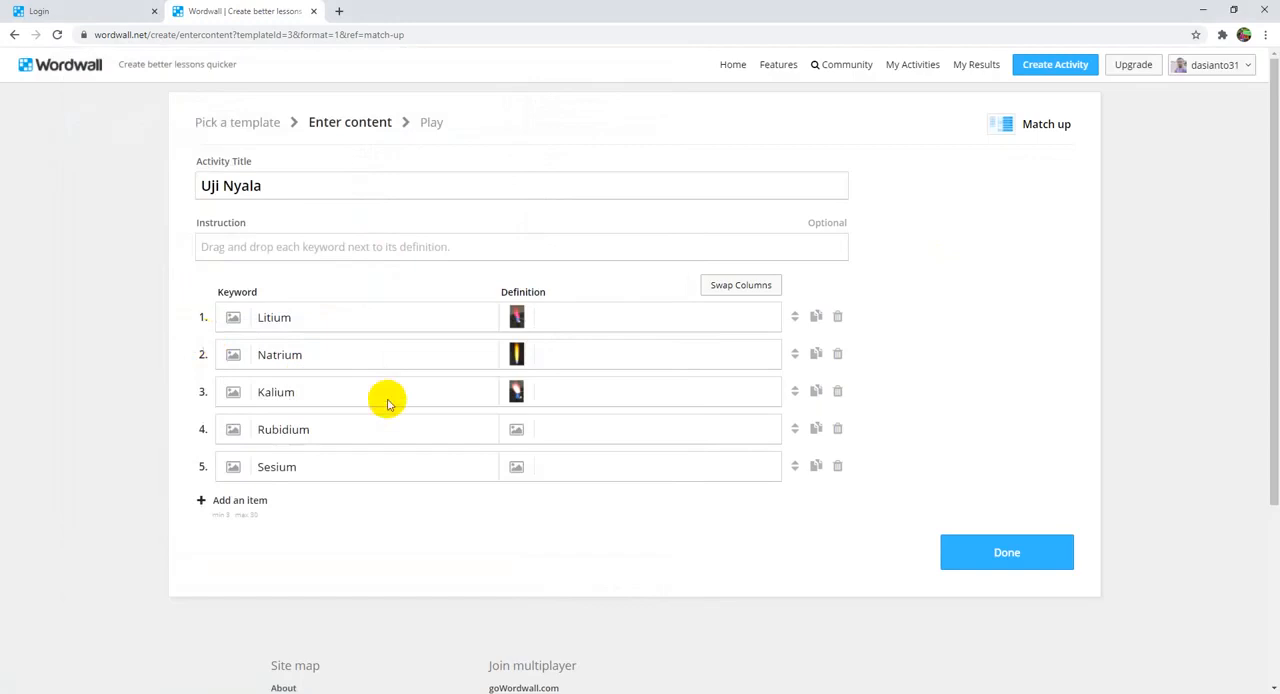
# Step: Upload the images rubidium and sesium as the definitions of Rubidium and Sesium, and finish the activity
pyautogui.click(515, 430)
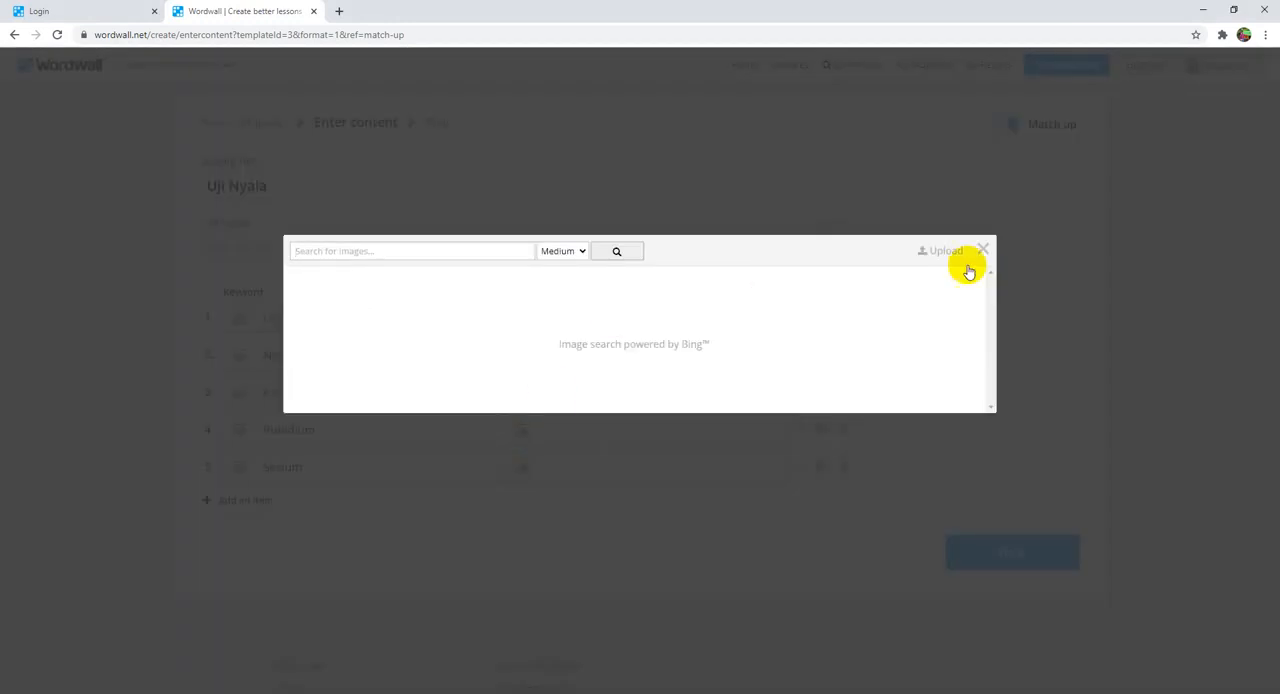
pyautogui.click(940, 252)
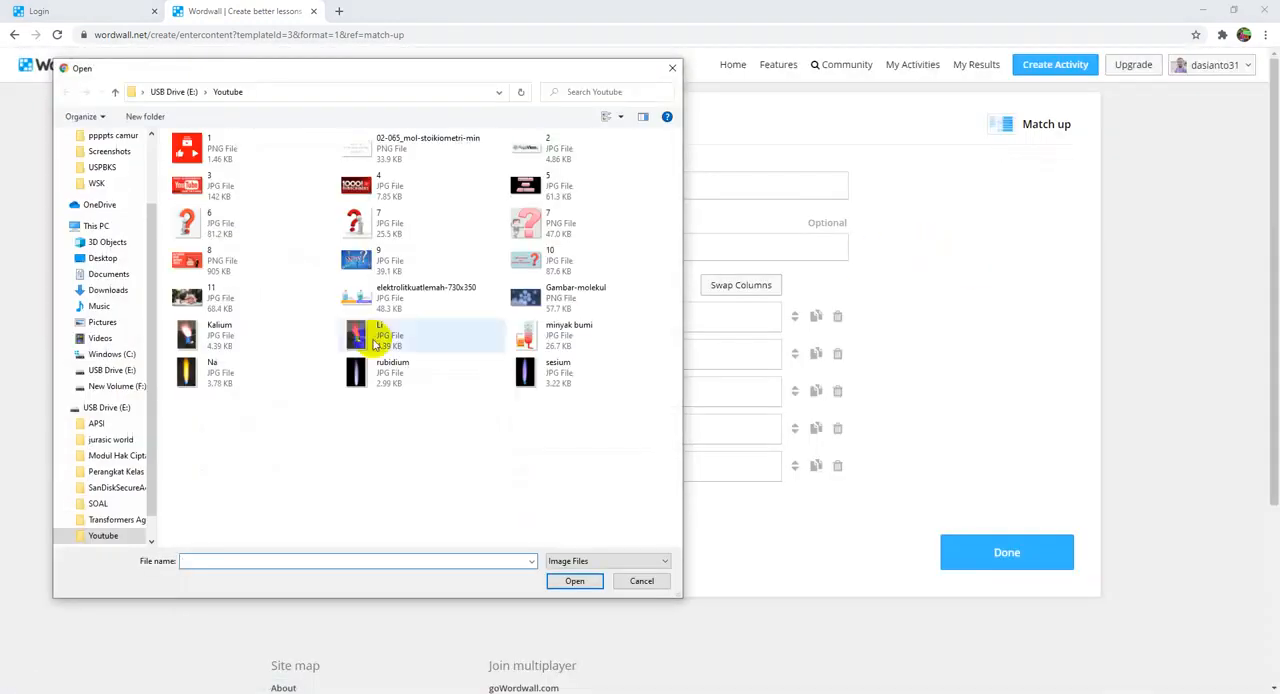
pyautogui.doubleClick(383, 380)
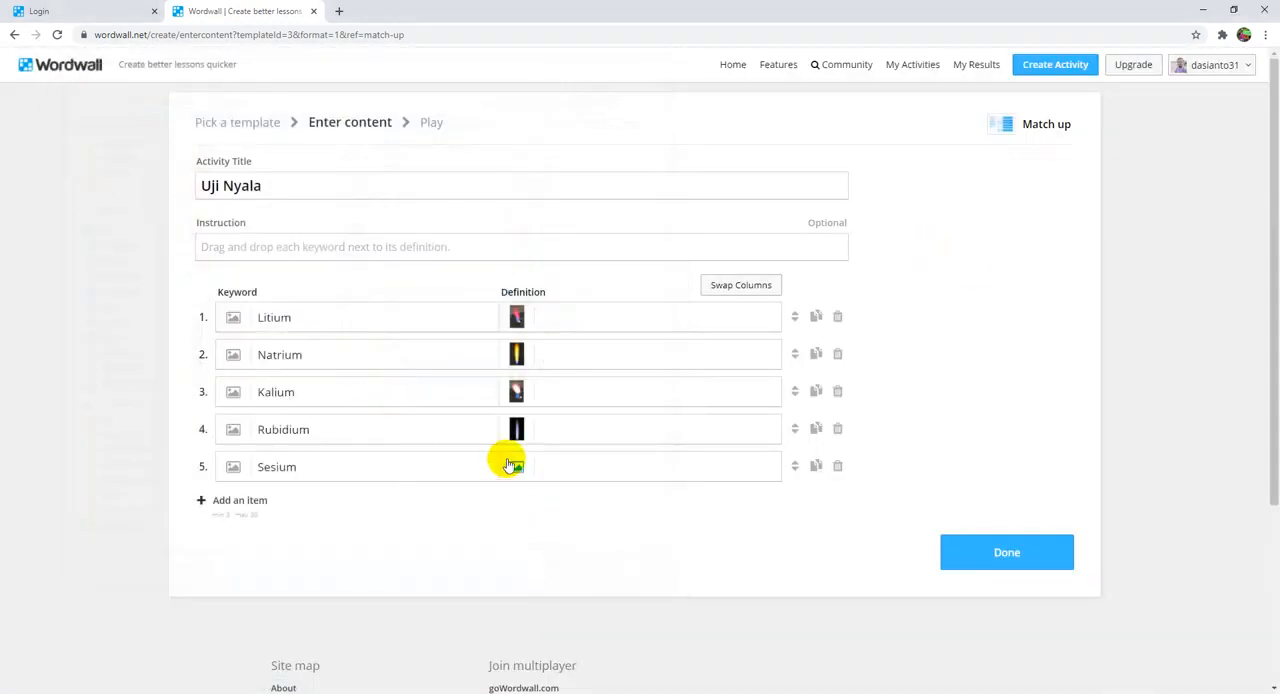
pyautogui.click(519, 468)
pyautogui.click(940, 251)
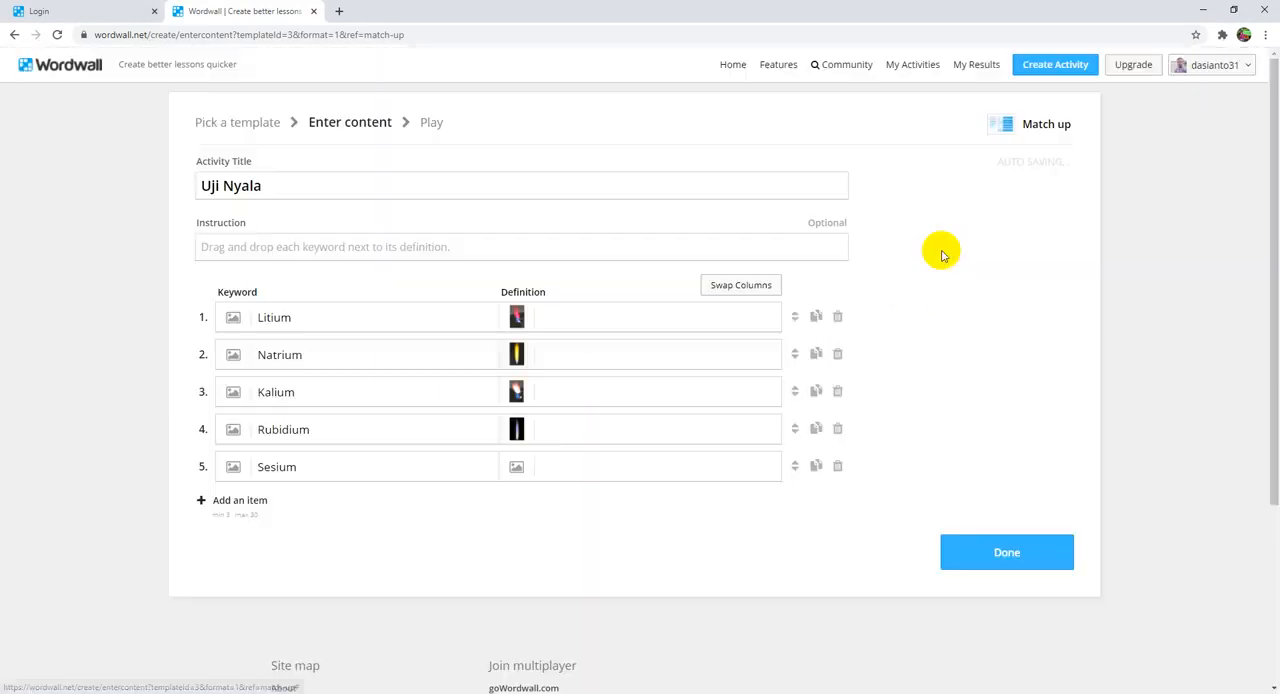
pyautogui.doubleClick(531, 384)
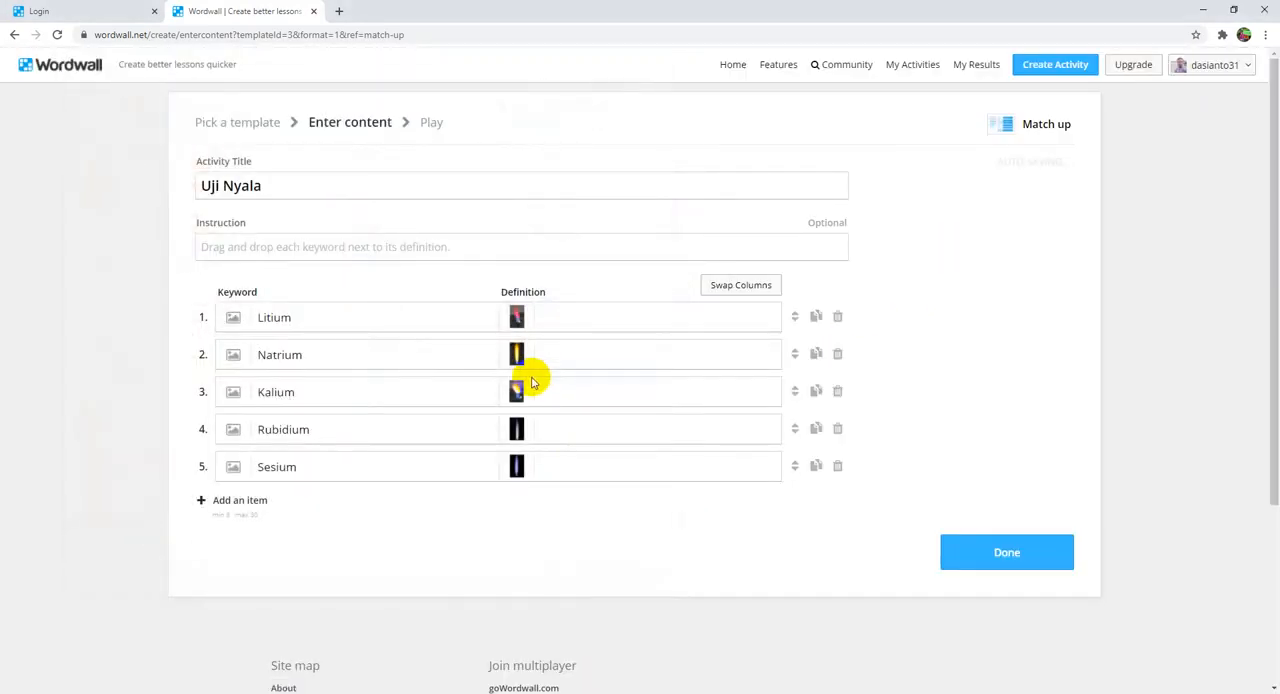
pyautogui.click(975, 567)
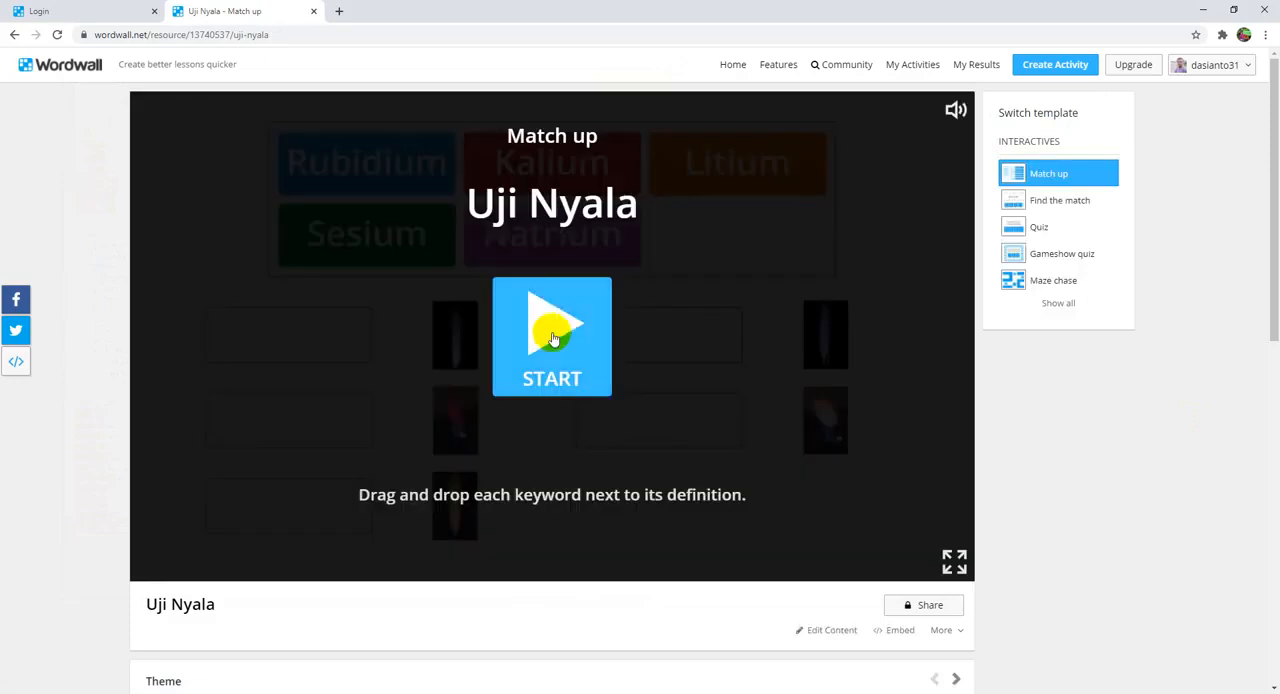
# Step: Start Uji Nyala and place Kalium and Rubidium beside the two violet flames, Litium beside red, Sesium beside yellow and Natrium beside the whitish-orange flame
pyautogui.click(552, 338)
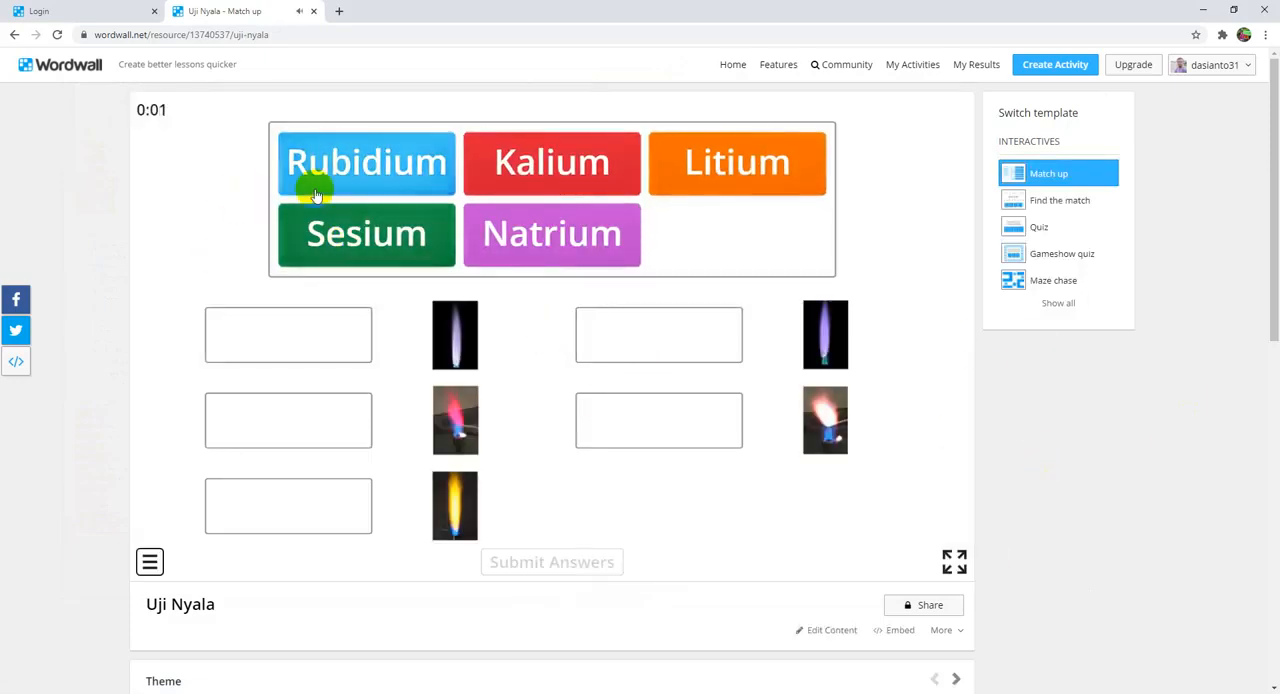
pyautogui.moveTo(340, 168); pyautogui.dragTo(614, 334)
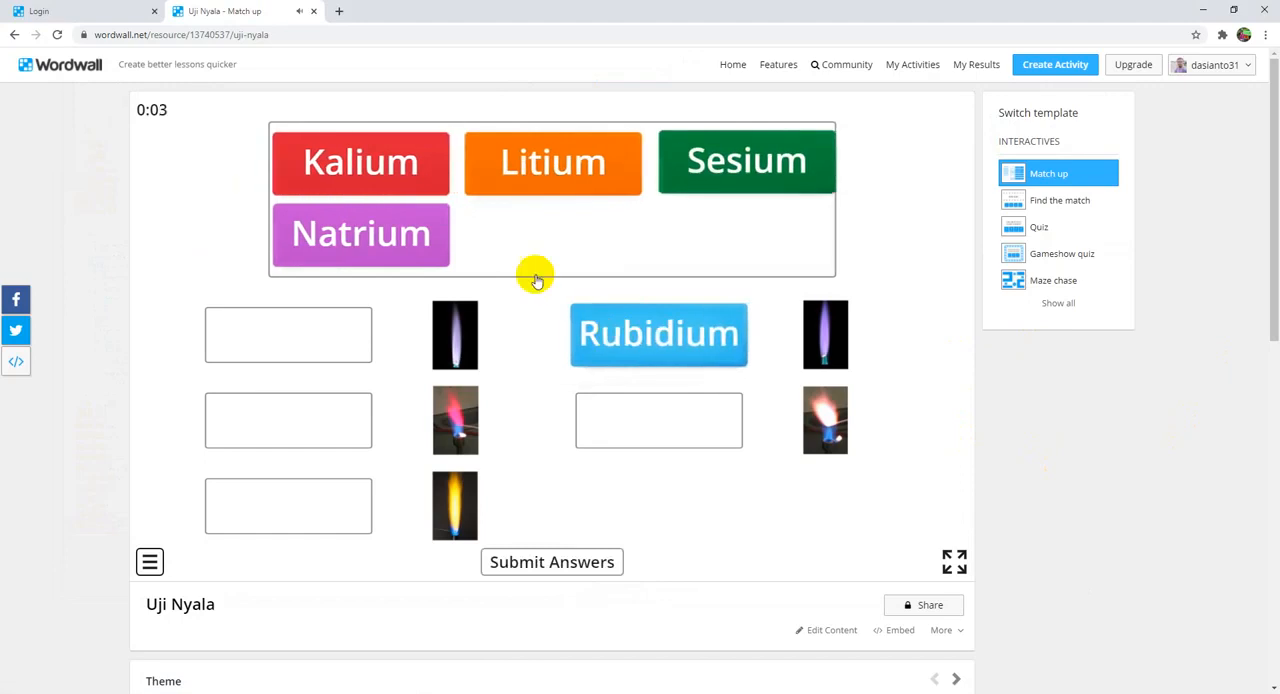
pyautogui.moveTo(362, 168); pyautogui.dragTo(282, 338)
pyautogui.moveTo(323, 157); pyautogui.dragTo(262, 422)
pyautogui.moveTo(410, 175); pyautogui.dragTo(280, 515)
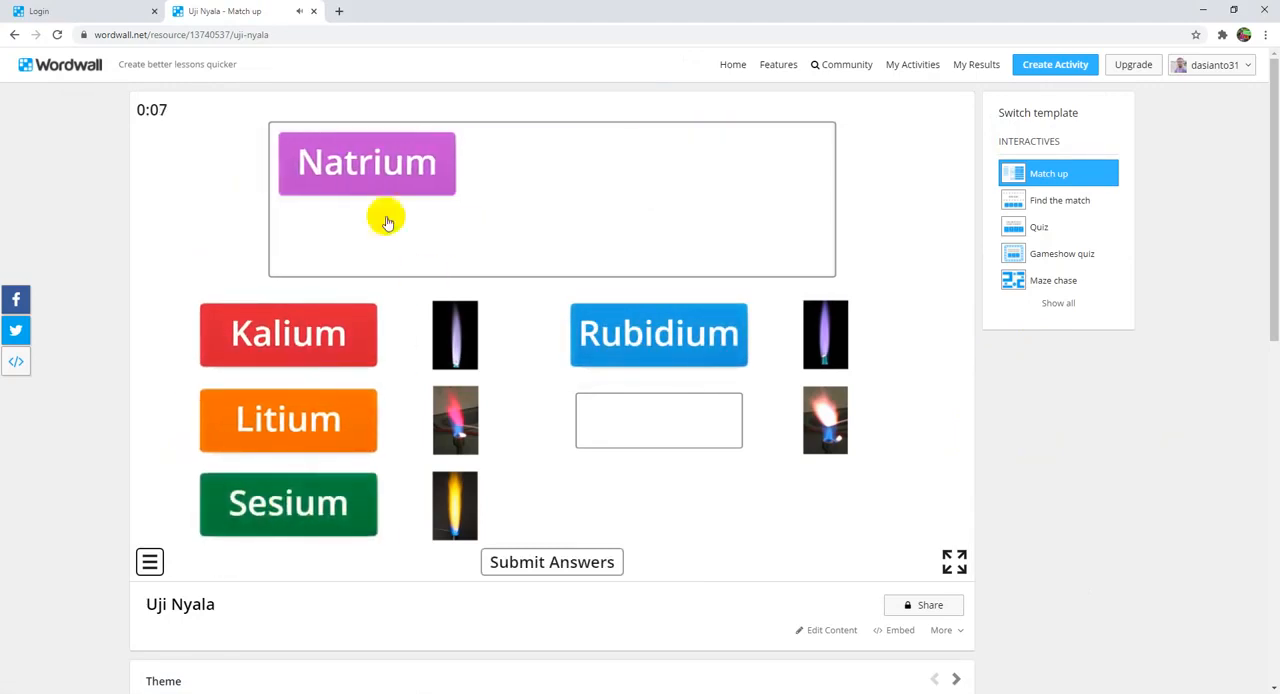
pyautogui.moveTo(385, 172); pyautogui.dragTo(672, 428)
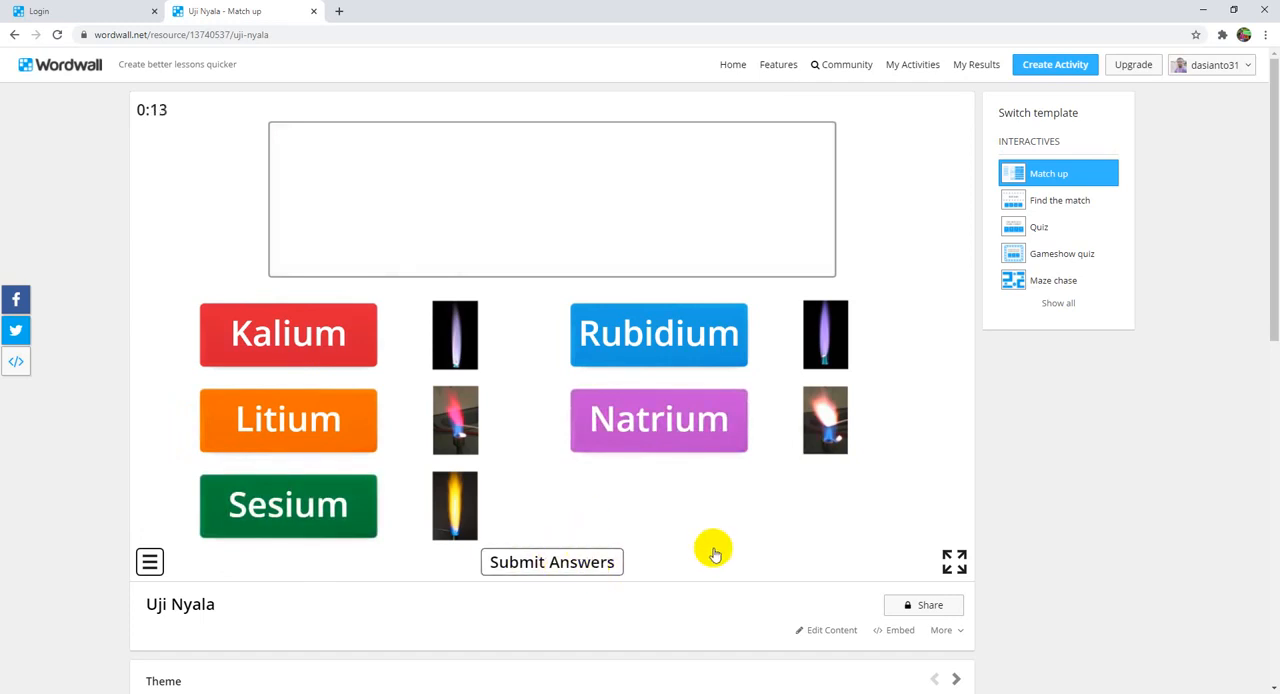
# Step: Share Uji Nyala with students as an assignment using the default setup, and close the sharing dialog
pyautogui.scroll(-1, 651, 514)
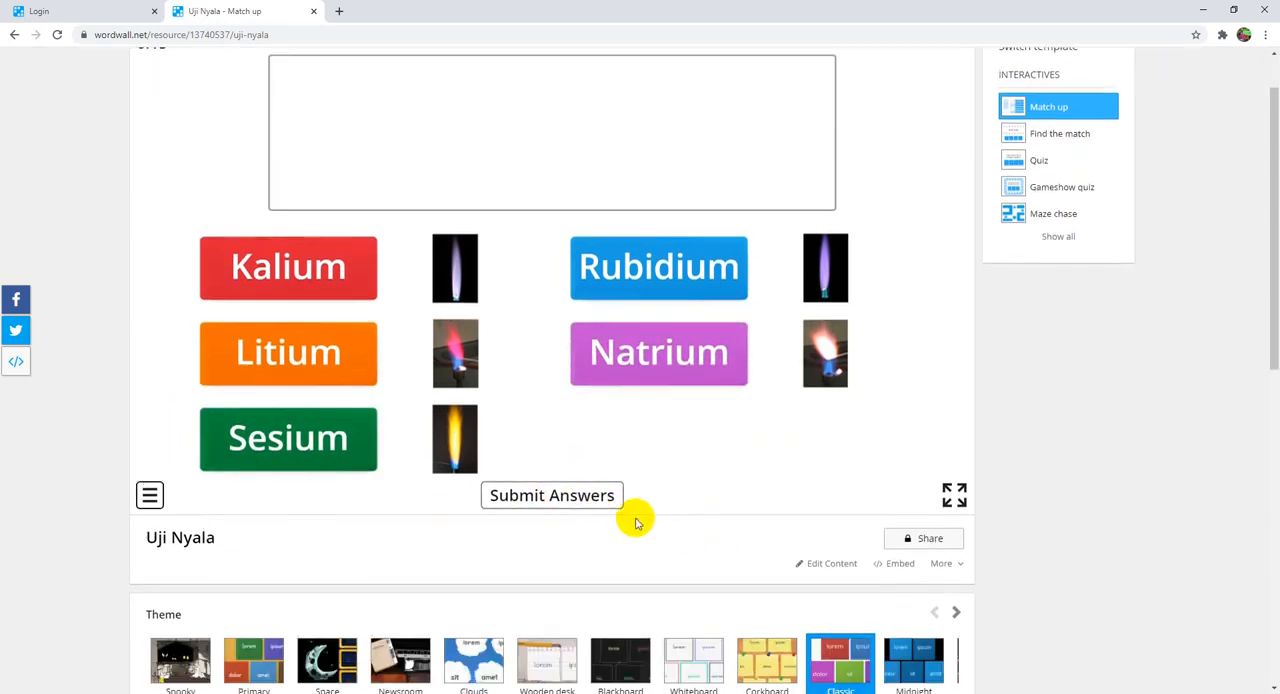
pyautogui.click(928, 540)
pyautogui.click(798, 486)
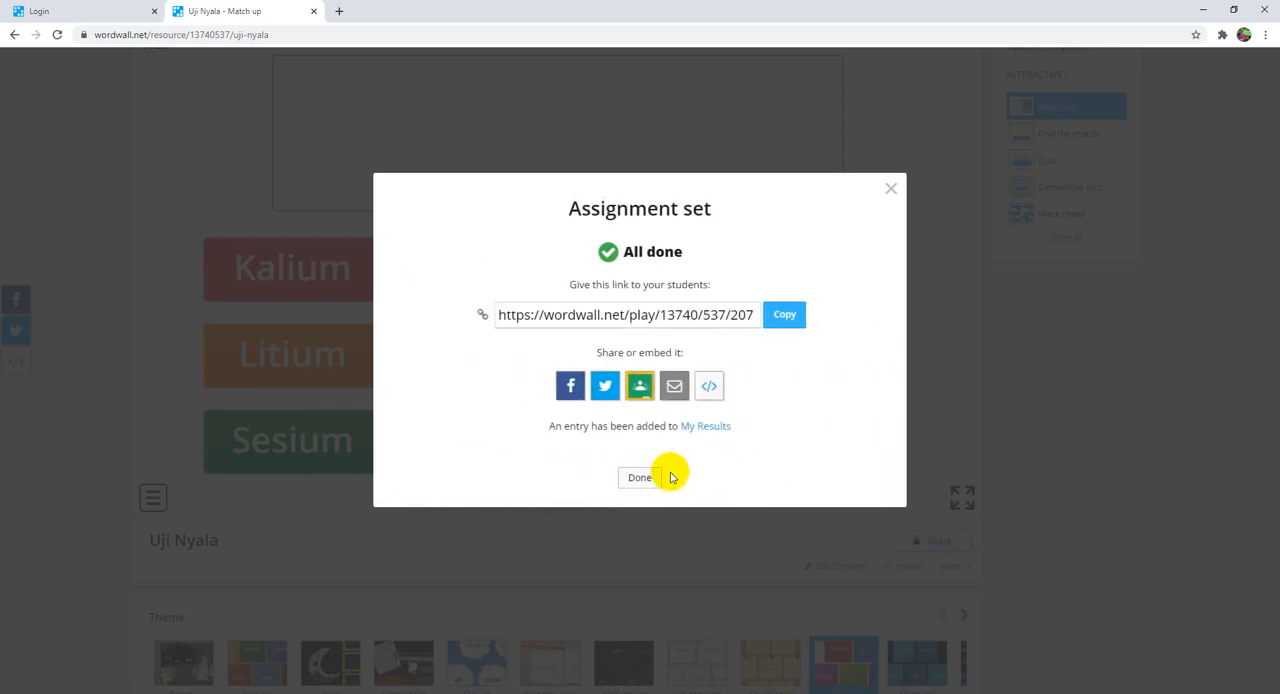
pyautogui.click(892, 192)
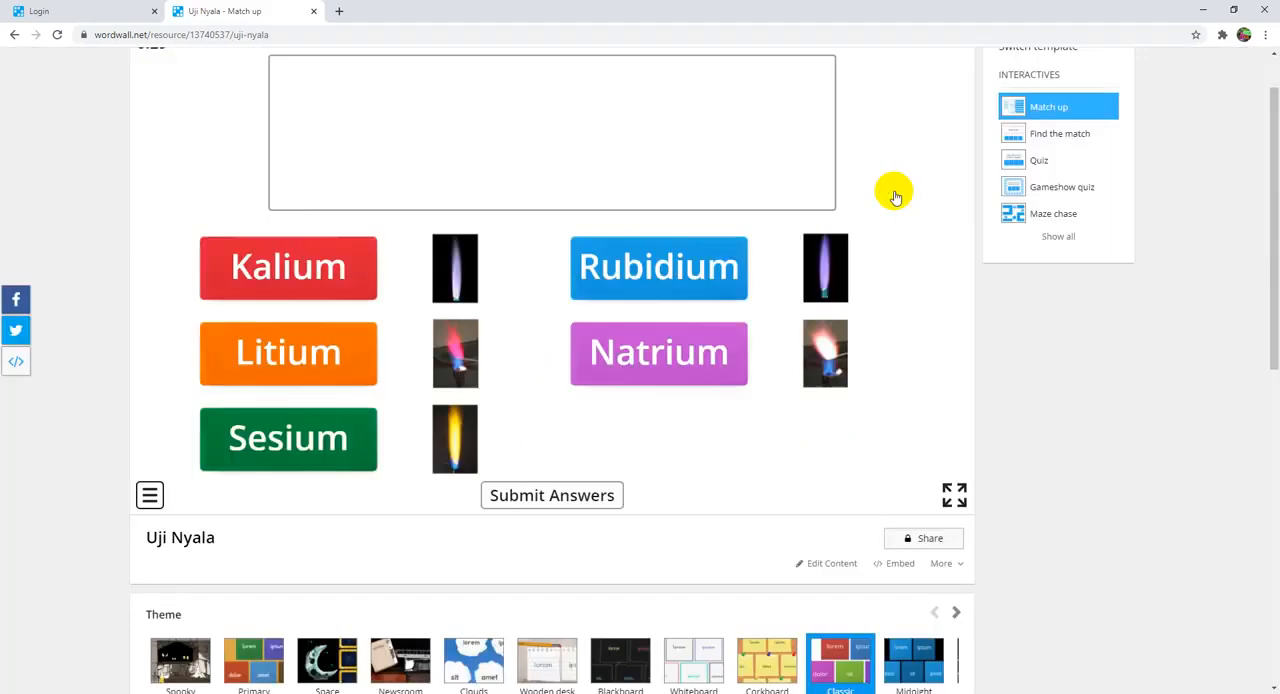
pyautogui.scroll(1, 511, 415)
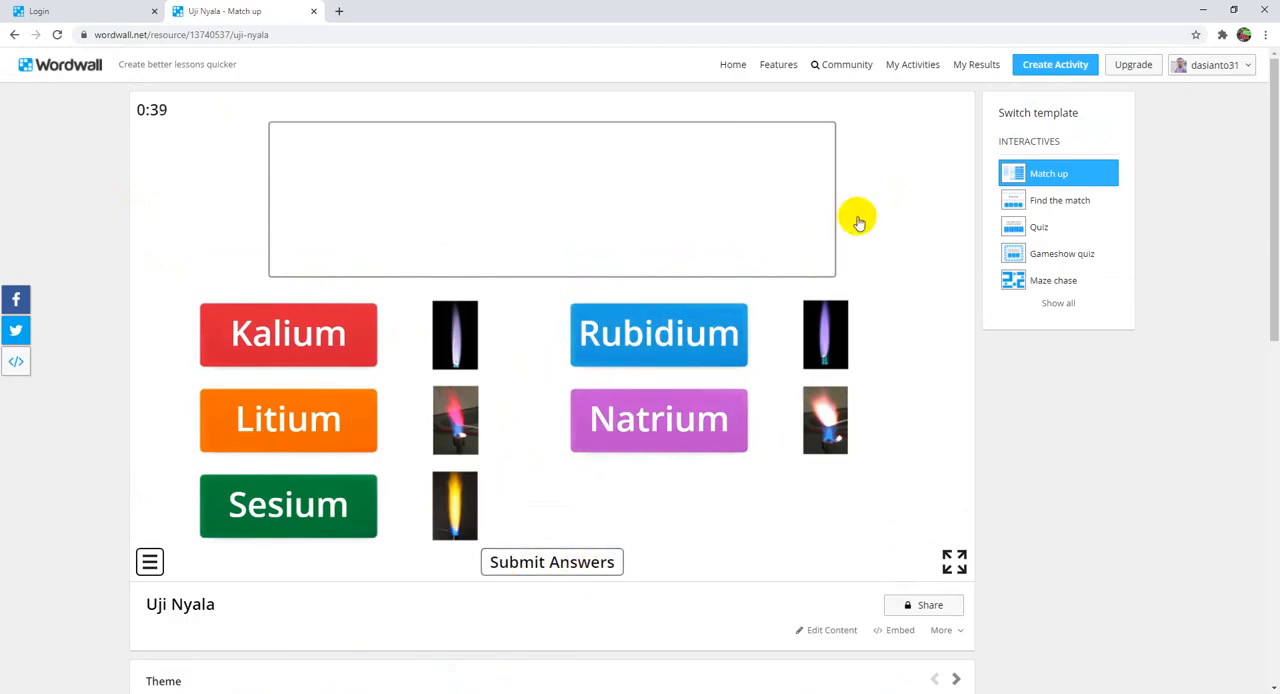
# Step: Begin a new activity and check which templates are available to pick
pyautogui.click(1052, 70)
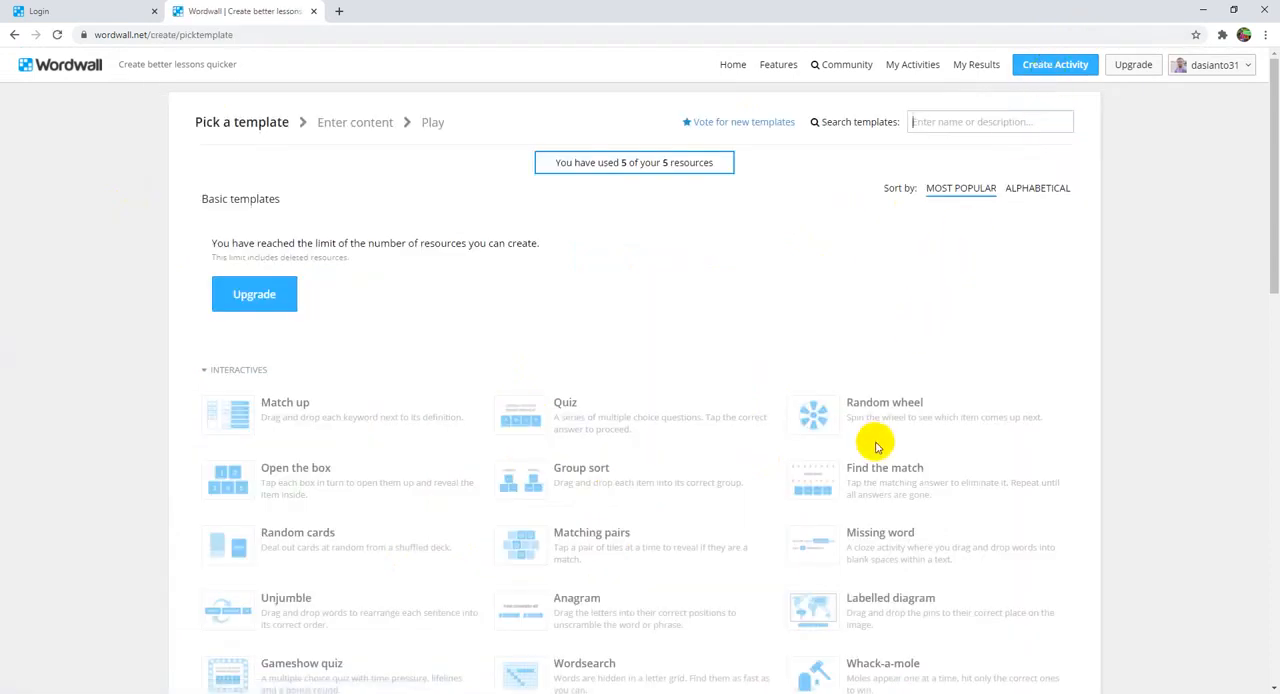
pyautogui.scroll(-1, 870, 490)
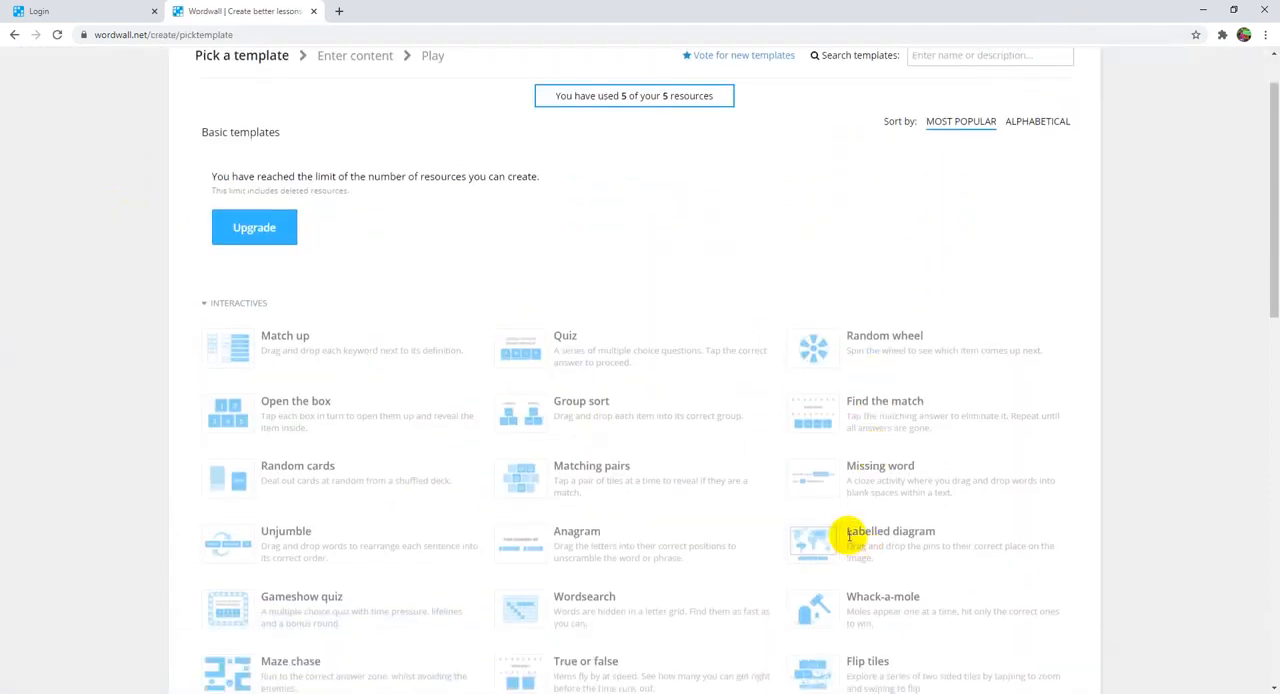
pyautogui.scroll(-1, 850, 530)
pyautogui.scroll(2, 857, 400)
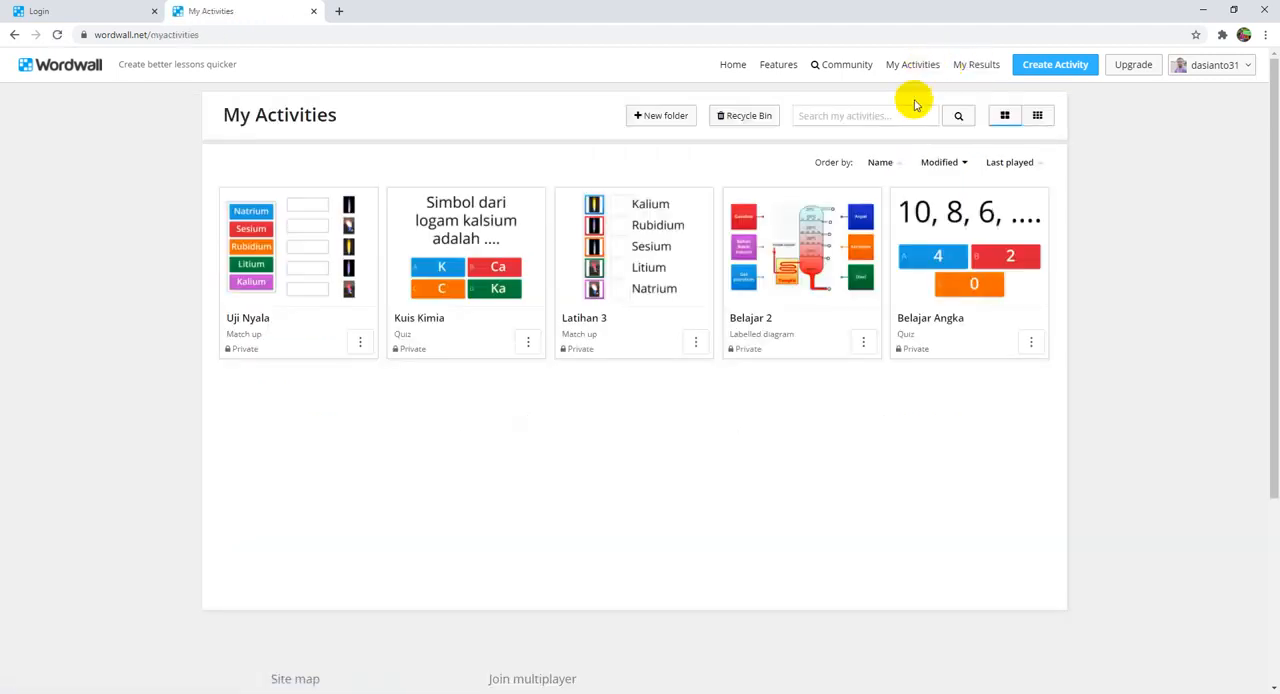
# Step: Delete the Belajar 2 activity from My Activities and recheck the template list for a new activity
pyautogui.click(862, 340)
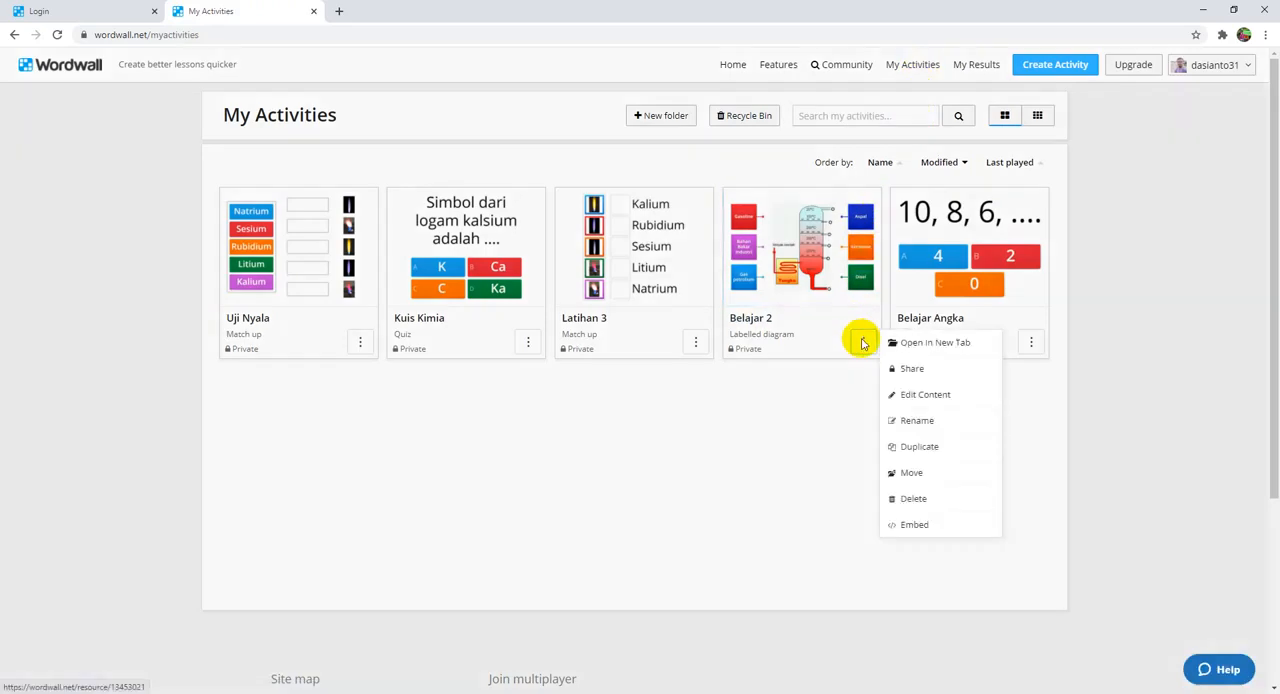
pyautogui.click(940, 500)
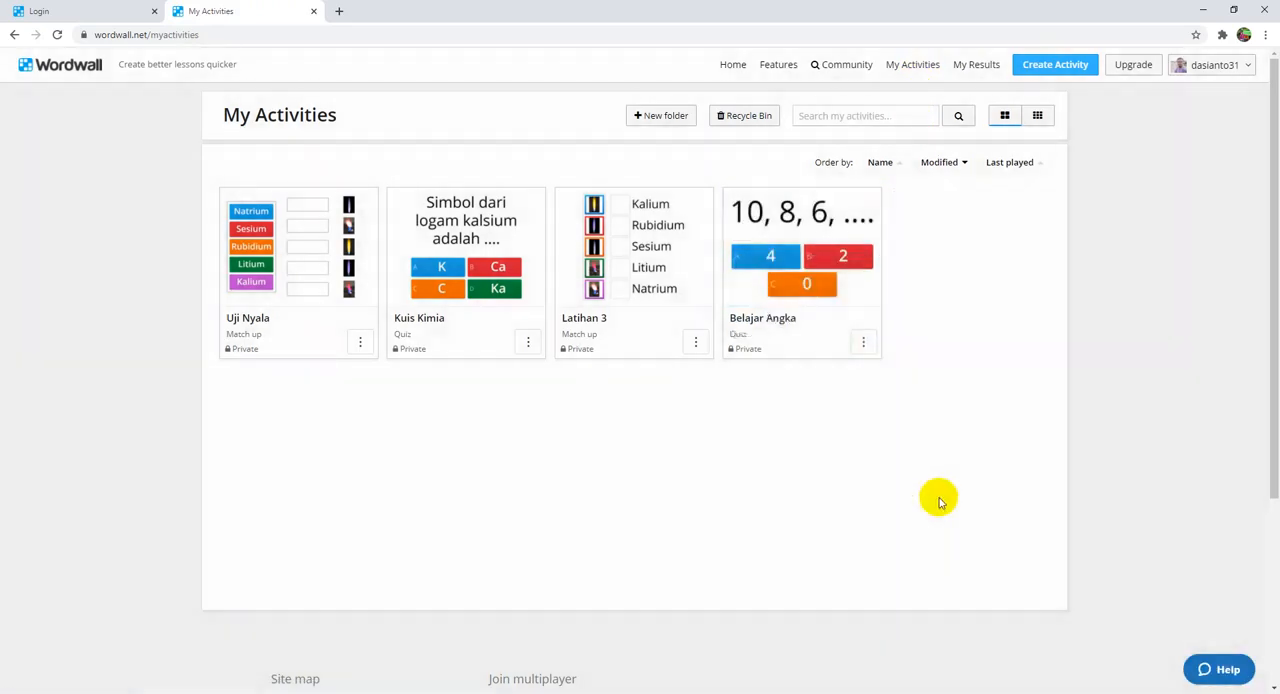
pyautogui.click(1028, 68)
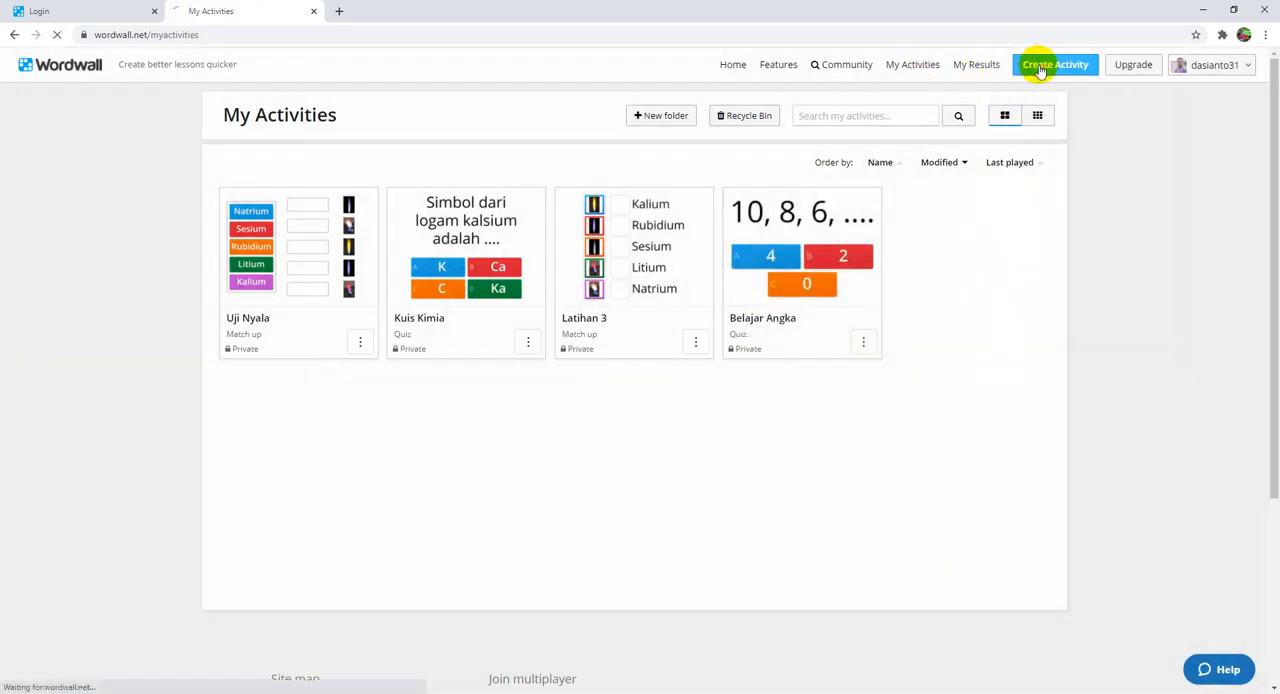
pyautogui.scroll(-2, 880, 296)
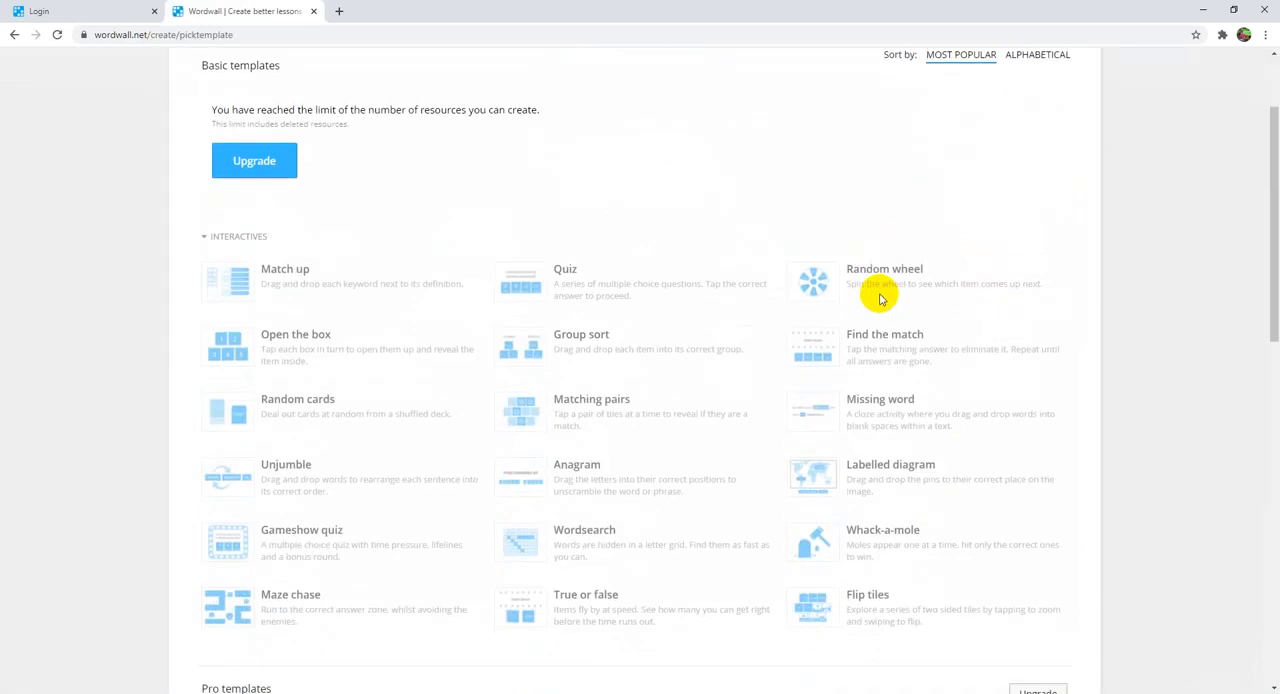
pyautogui.scroll(2, 860, 455)
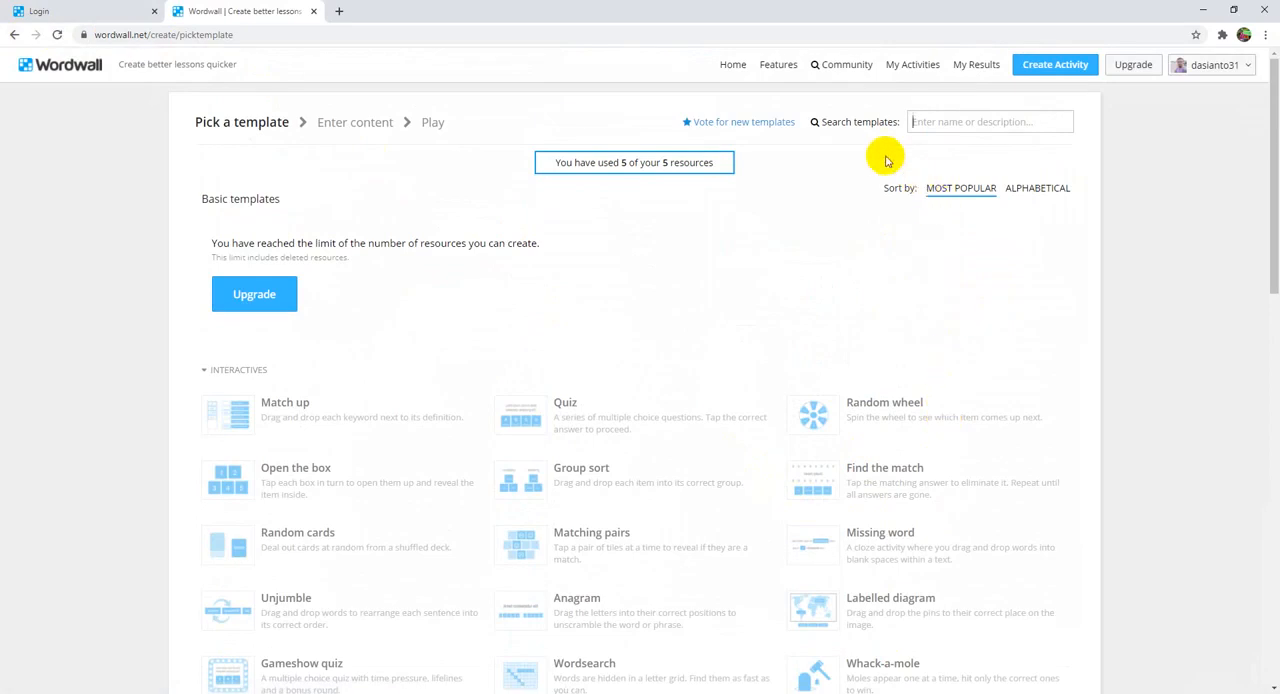
# Step: View the assignments in My Results, and delete the Latihan 3 activity from My Activities
pyautogui.click(972, 76)
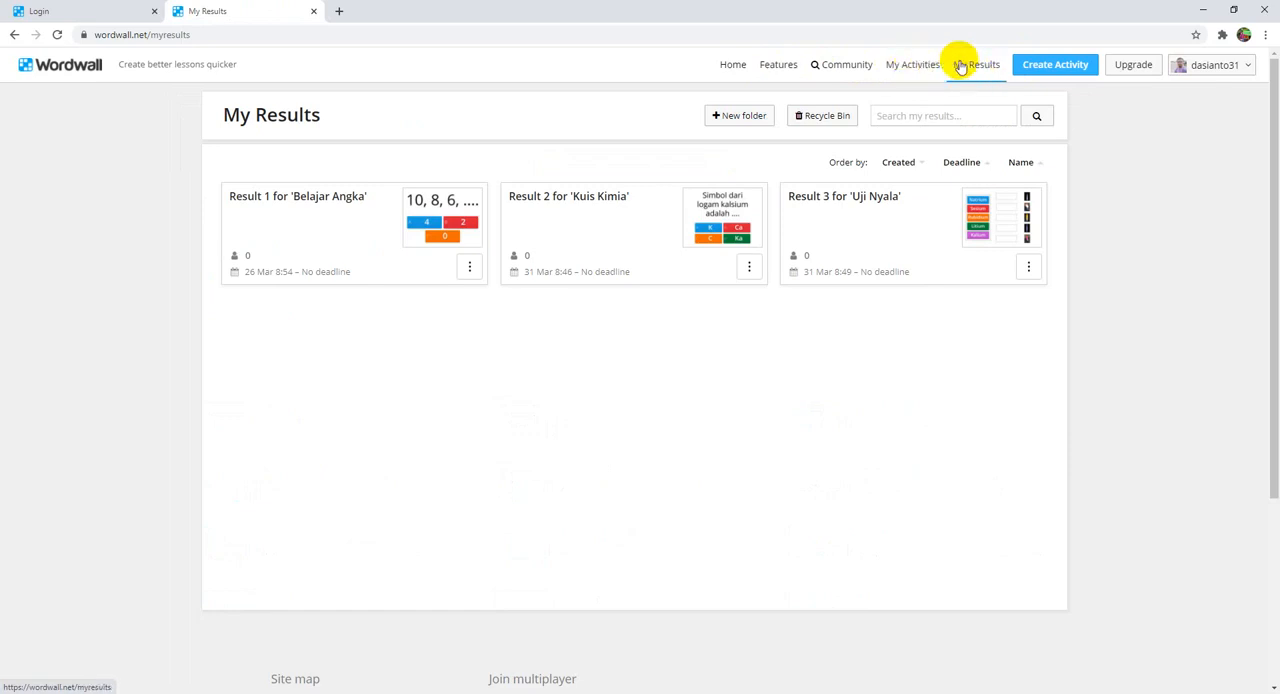
pyautogui.click(916, 74)
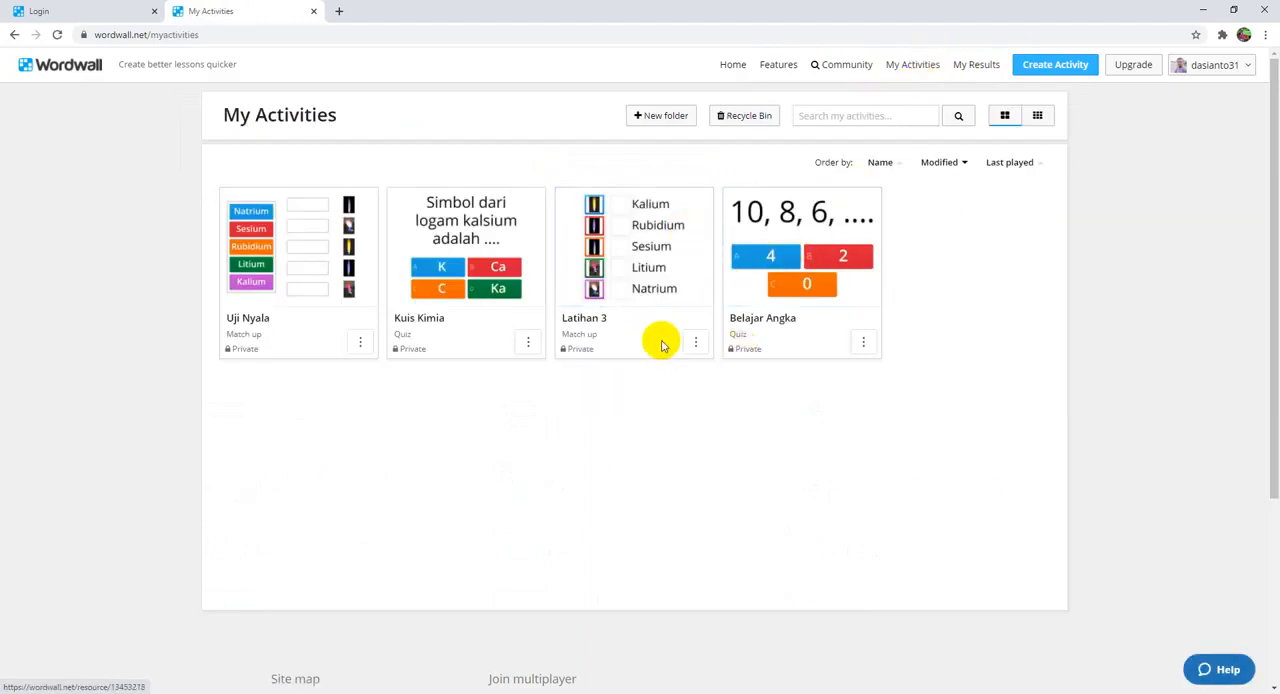
pyautogui.click(694, 344)
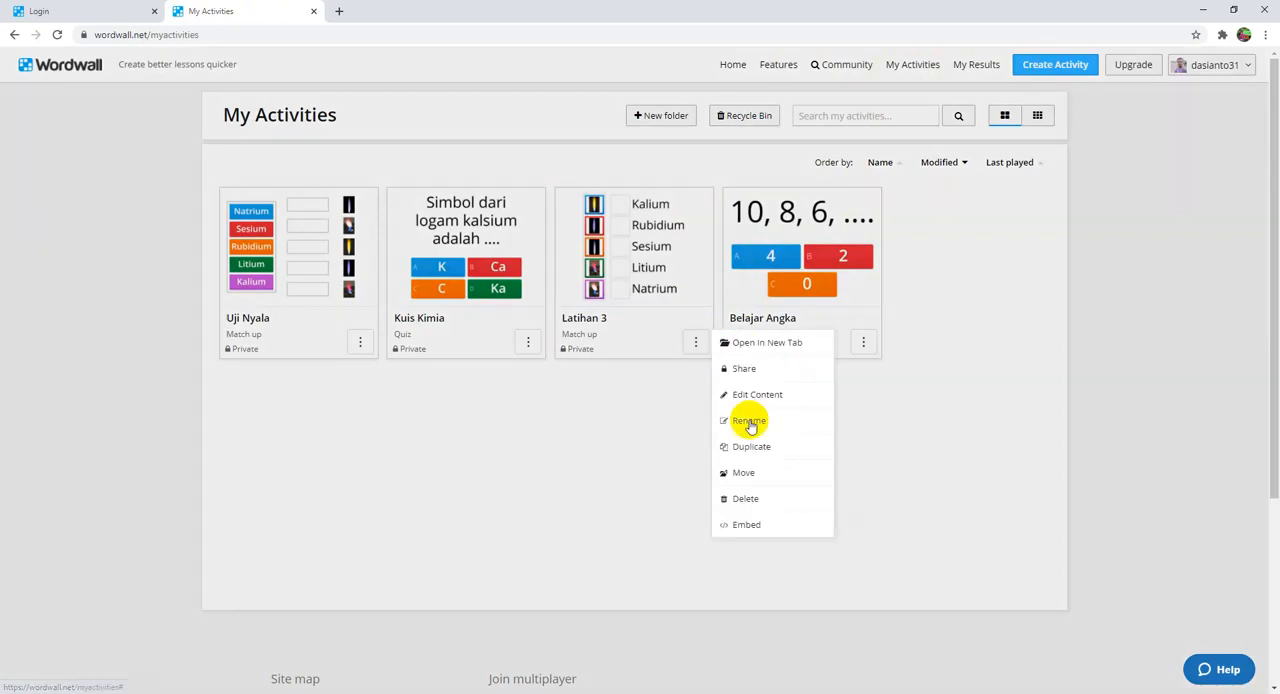
pyautogui.click(745, 500)
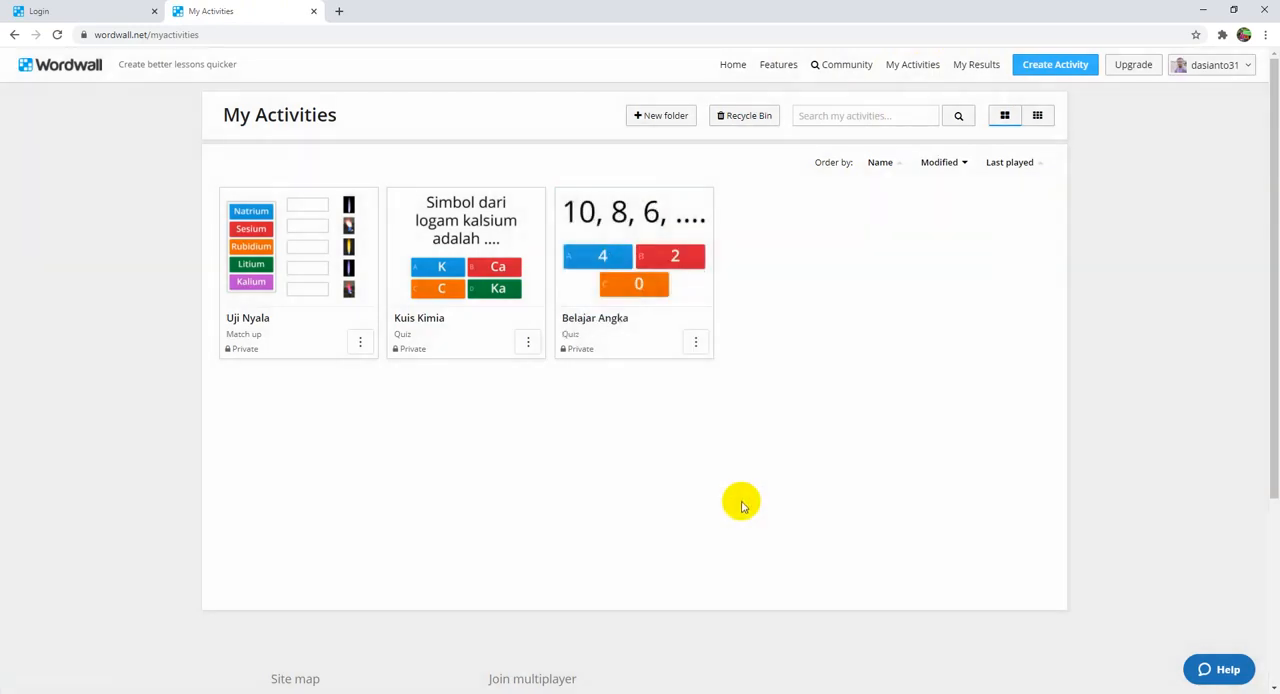
# Step: Reload My Activities and check in the template list whether another new activity can be created
pyautogui.click(55, 37)
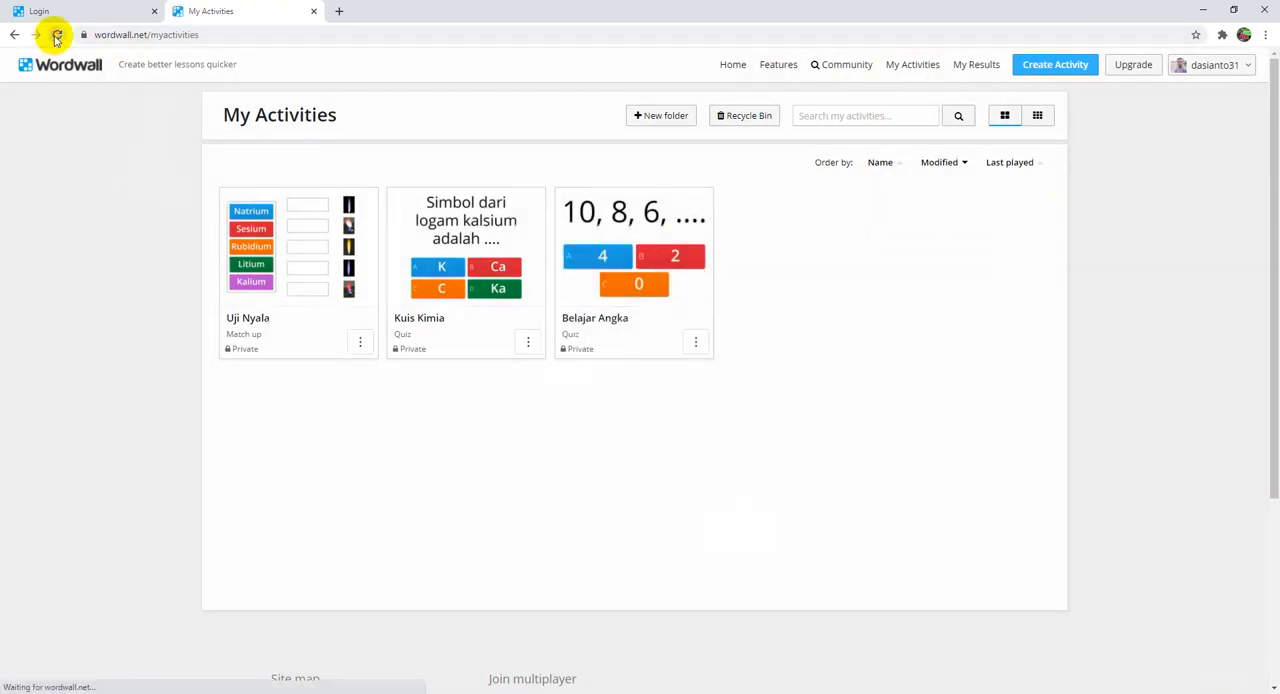
pyautogui.click(1054, 72)
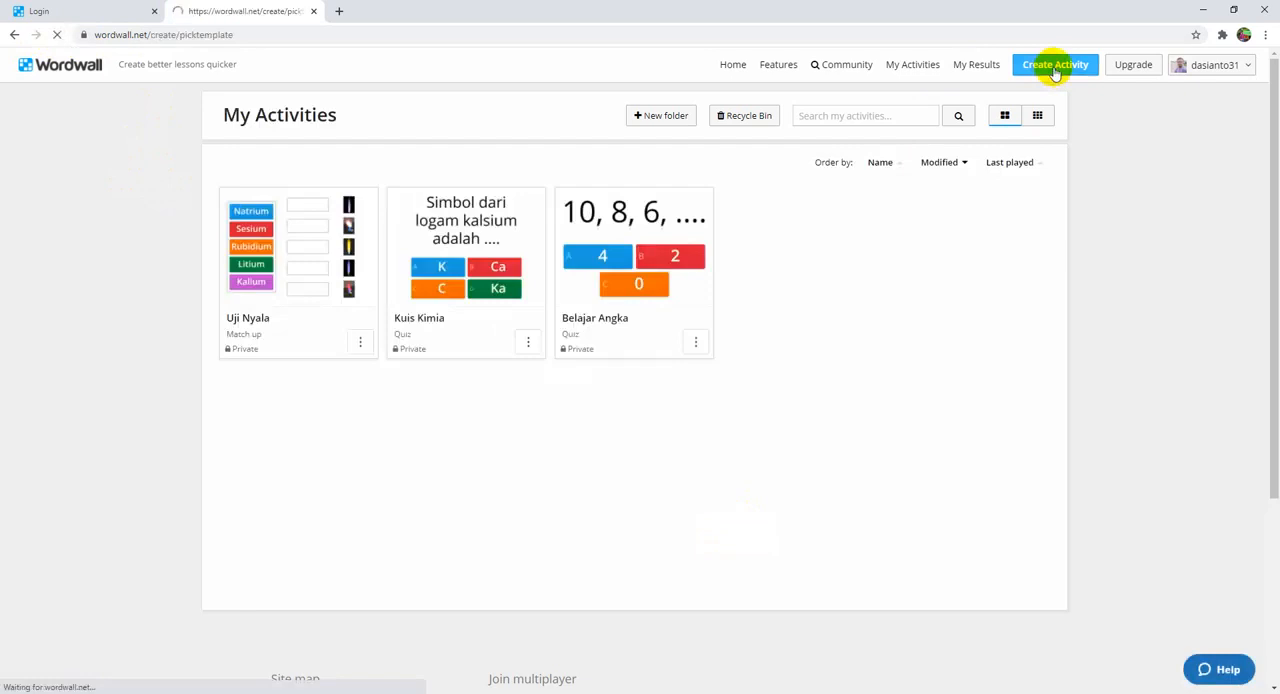
pyautogui.scroll(-2, 855, 600)
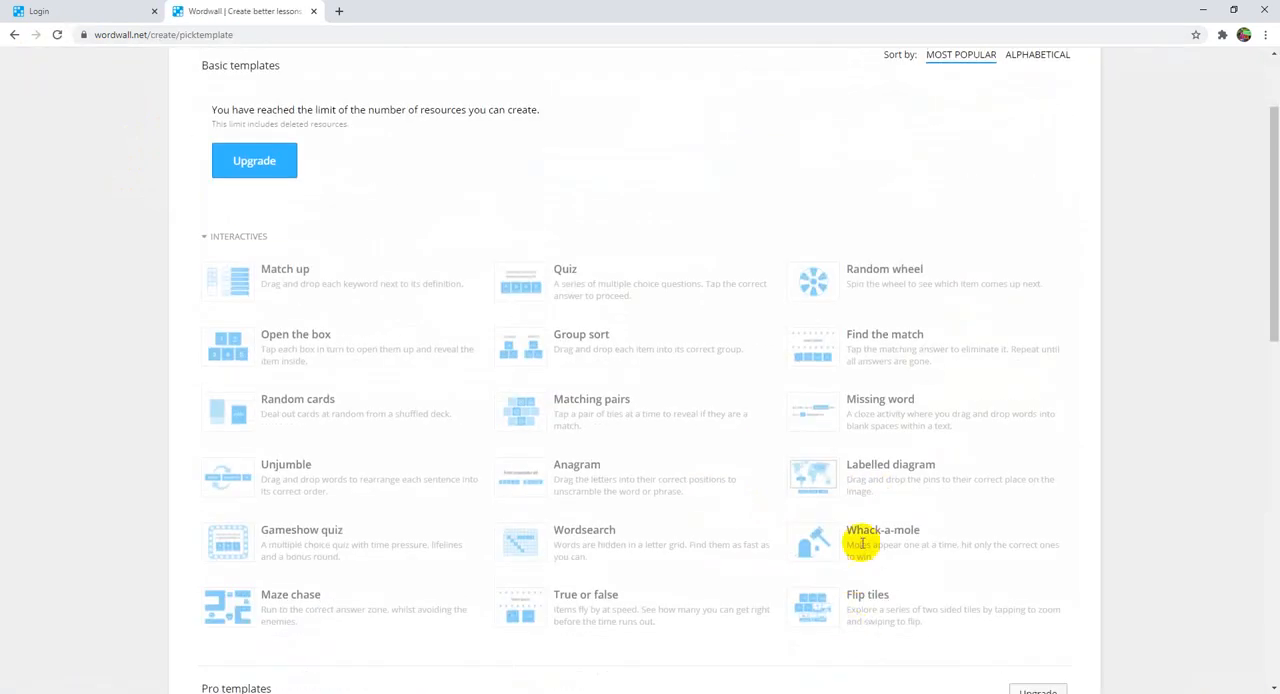
pyautogui.scroll(2, 858, 569)
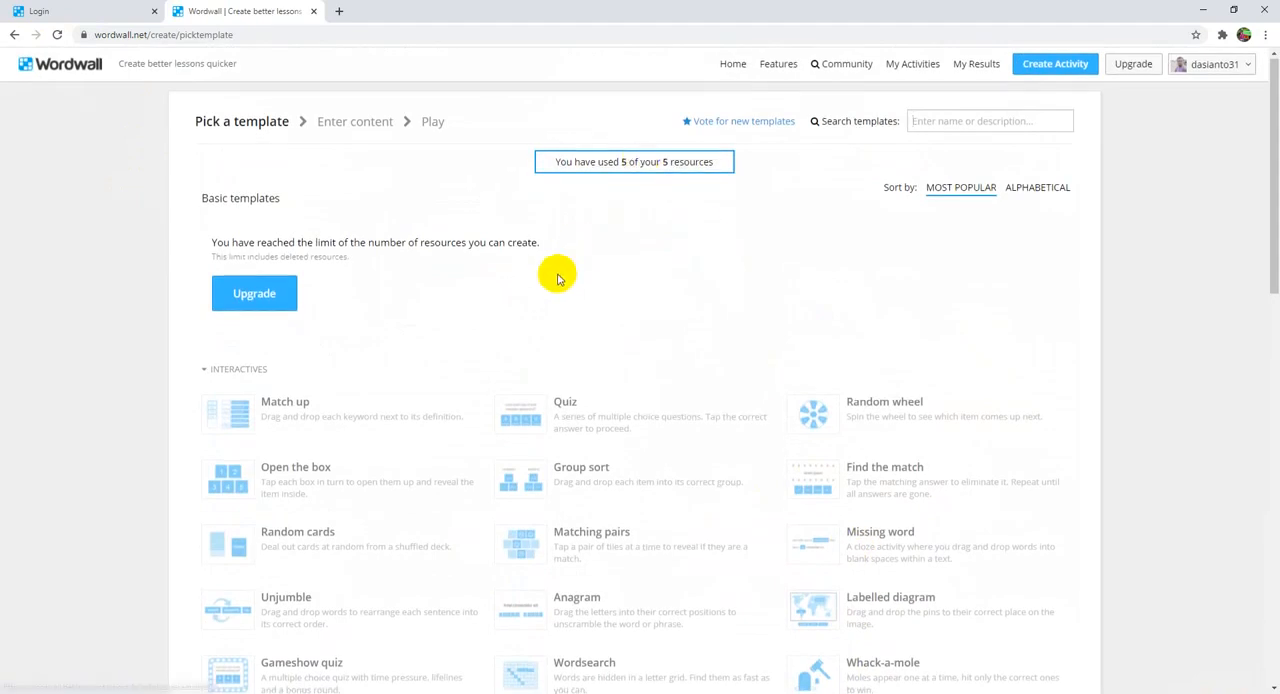
# Step: Look through the basic and Pro templates for a new activity, and sort the template list alphabetically
pyautogui.scroll(-6, 552, 276)
pyautogui.scroll(6, 553, 315)
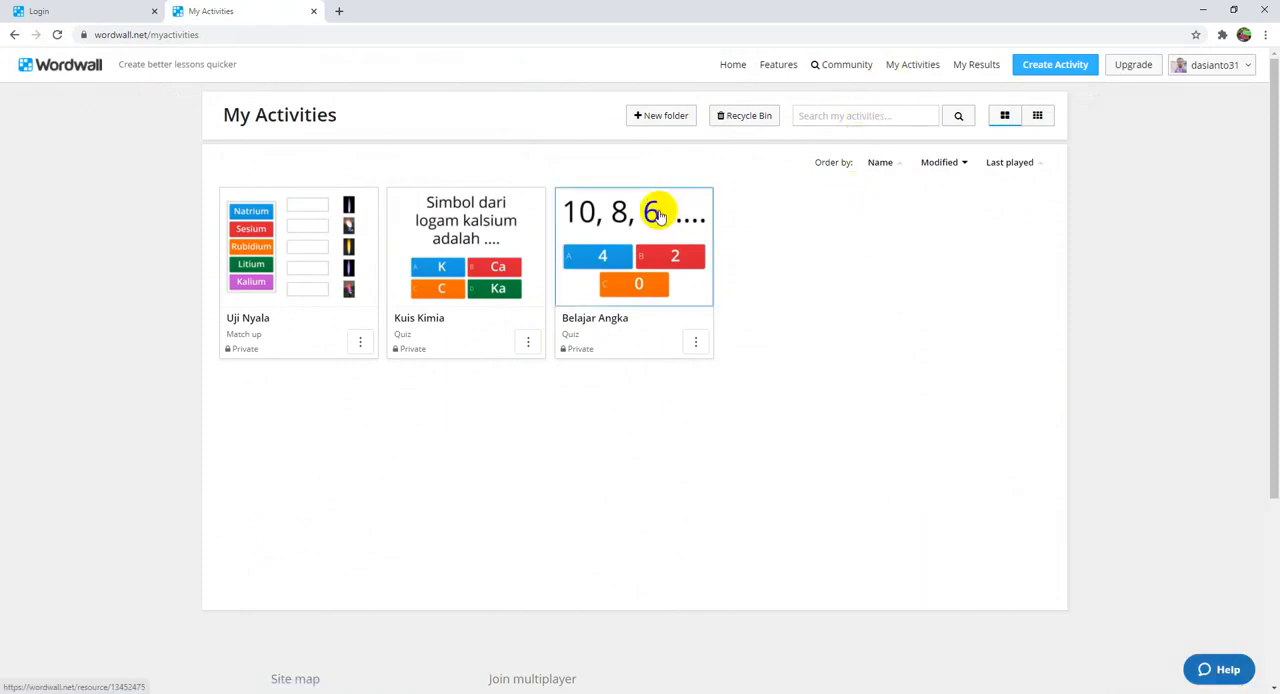
pyautogui.click(14, 34)
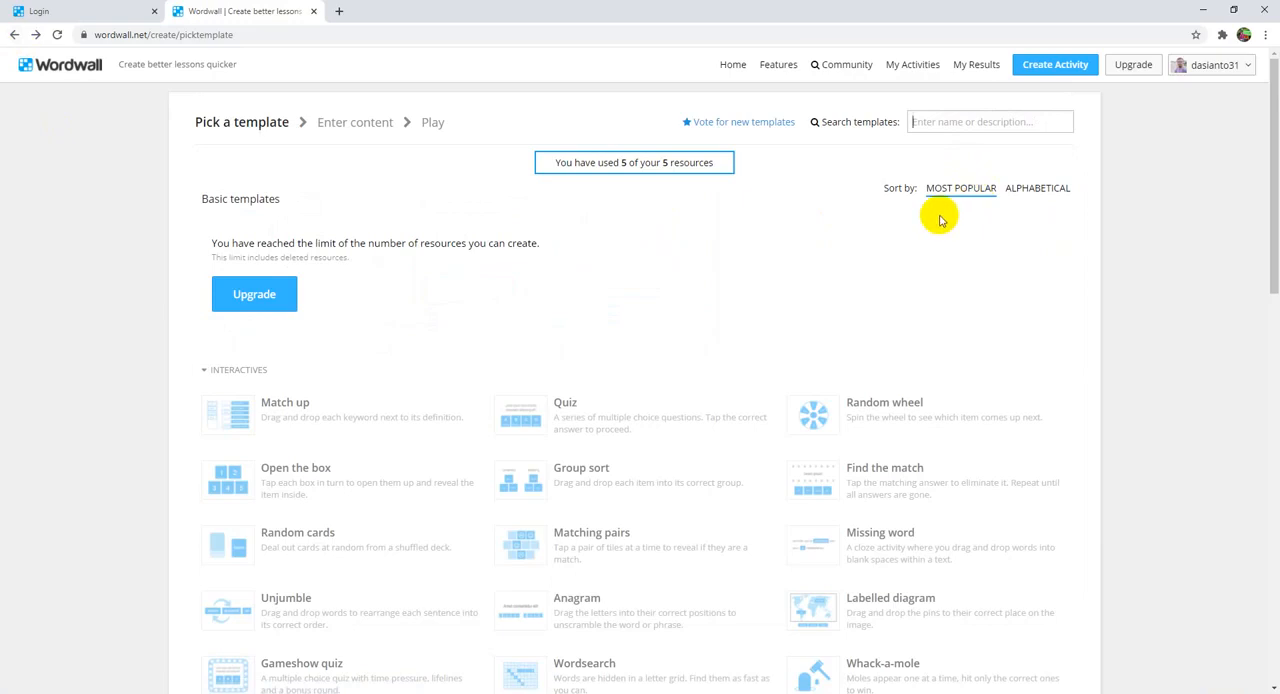
pyautogui.scroll(-3, 734, 346)
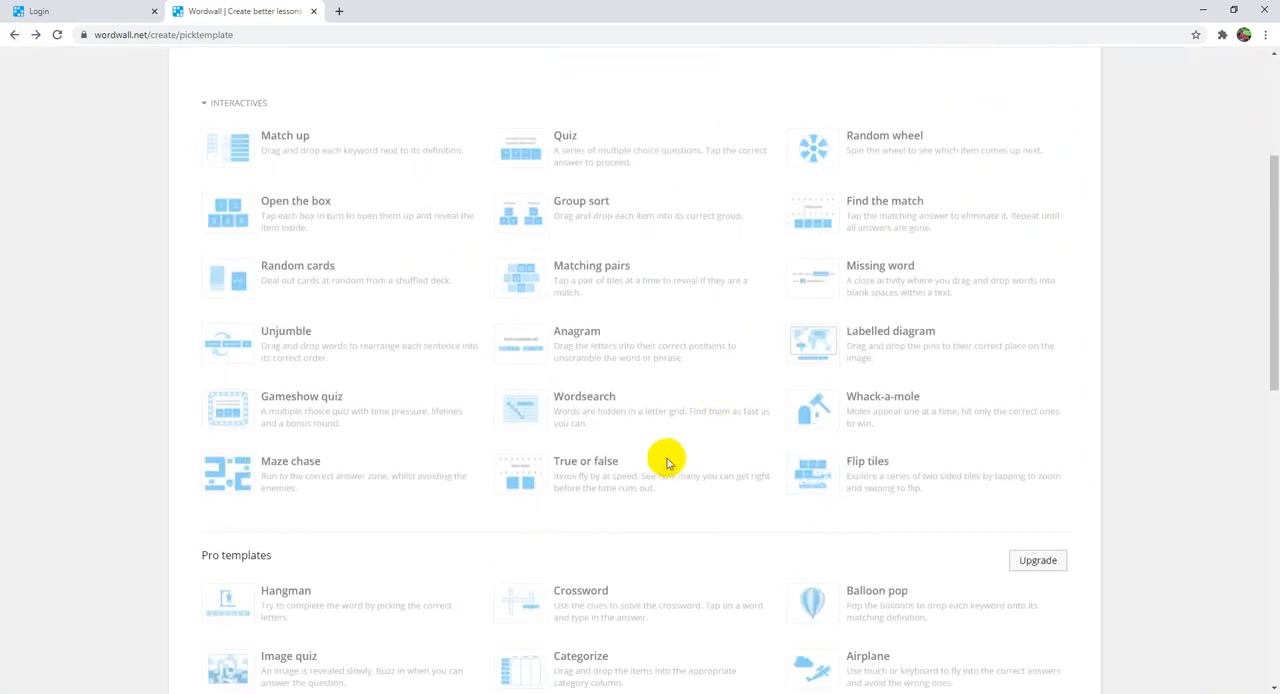
pyautogui.scroll(-1, 667, 461)
pyautogui.scroll(-5, 667, 461)
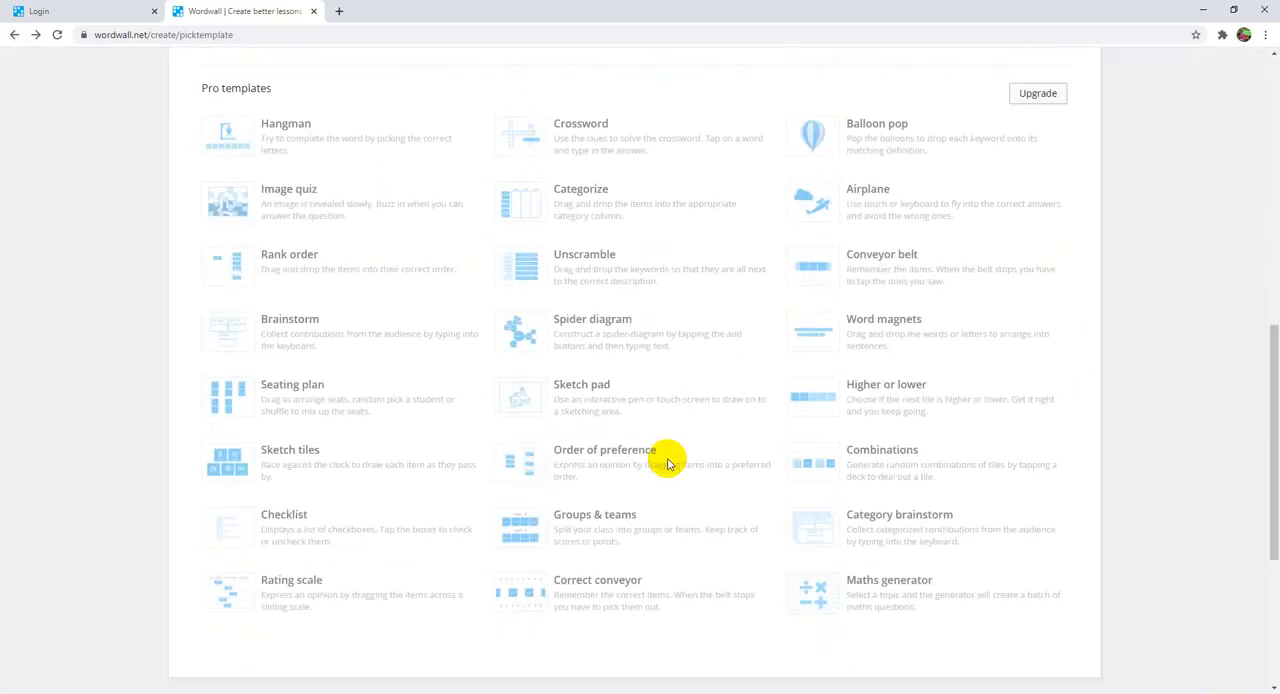
pyautogui.scroll(4, 671, 489)
pyautogui.scroll(5, 671, 489)
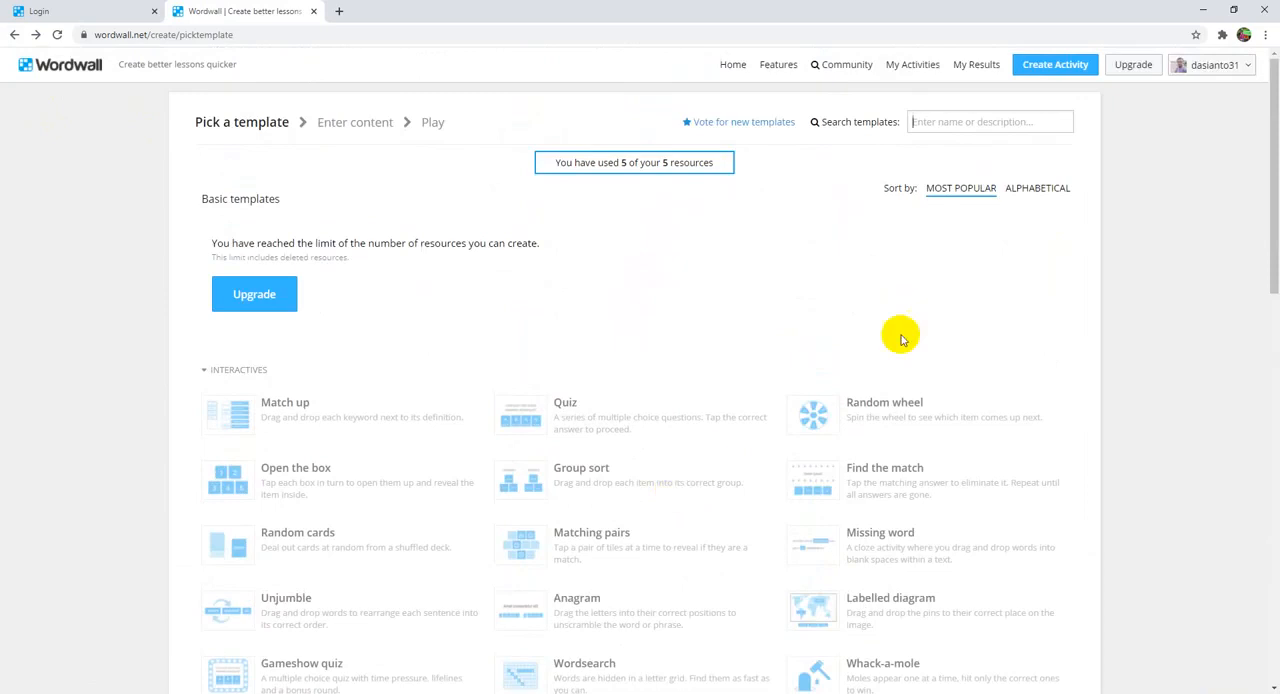
pyautogui.click(1035, 190)
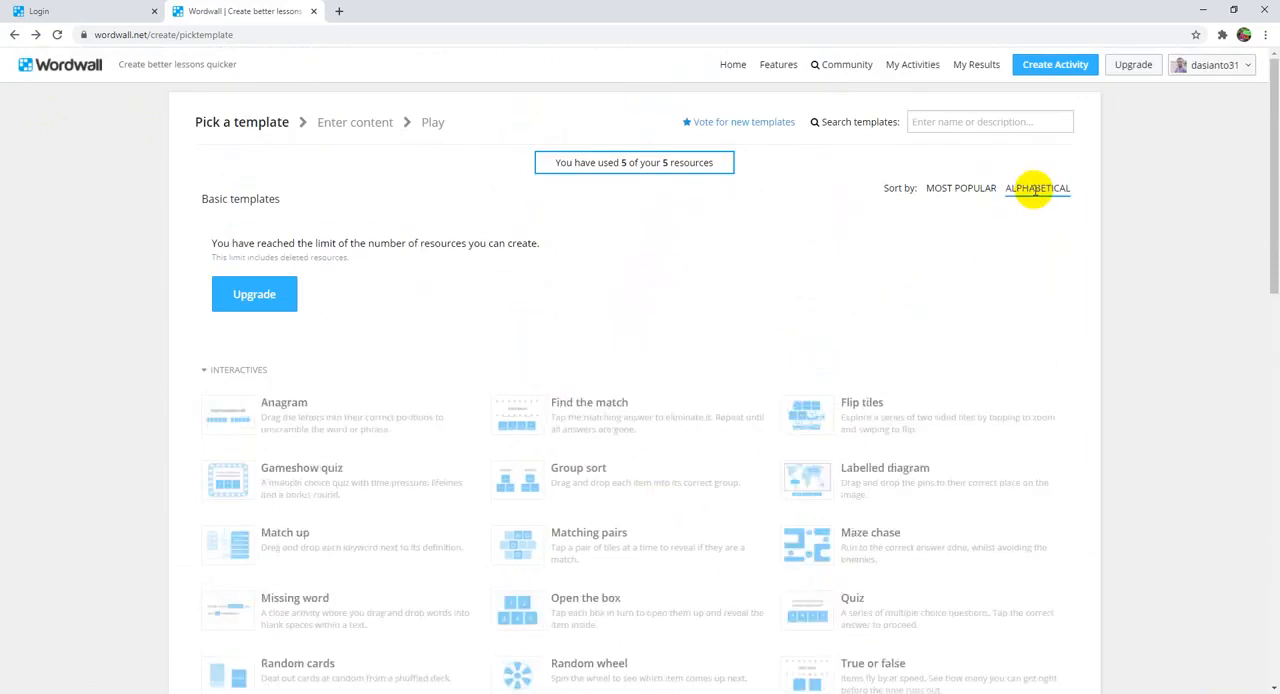
pyautogui.doubleClick(855, 482)
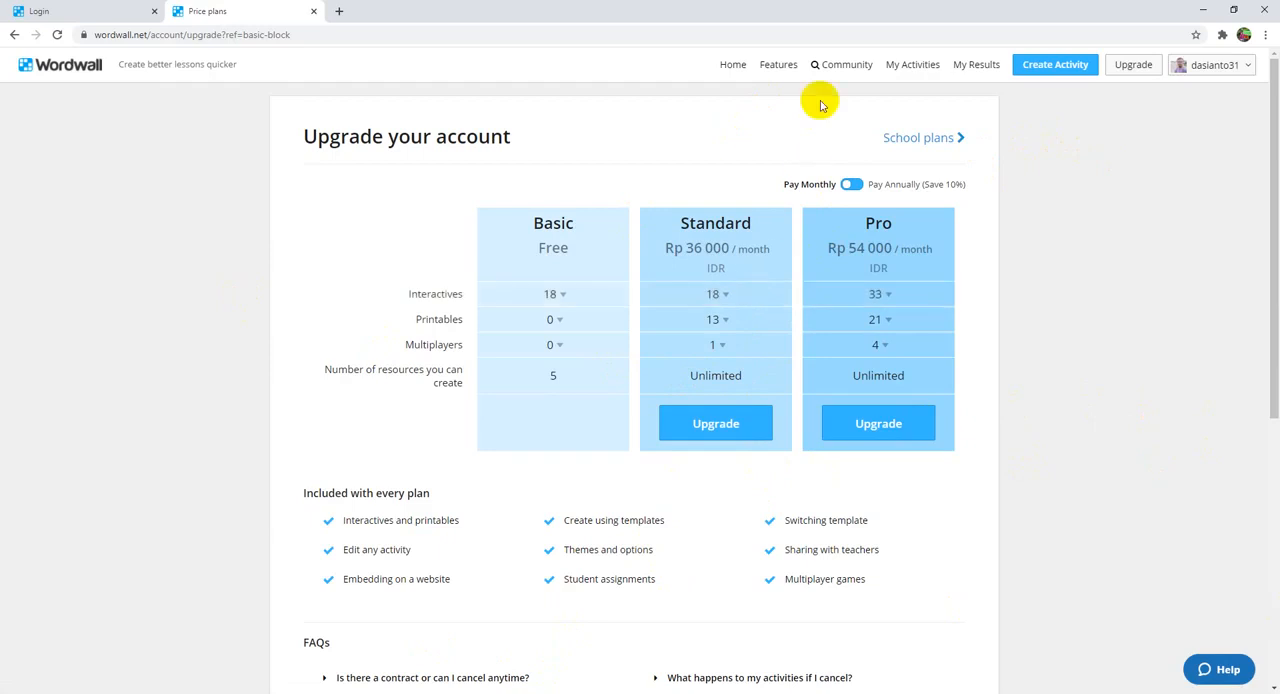
# Step: Restore the deleted Belajar 2 activity from the Recycle Bin and return to My Activities
pyautogui.click(897, 67)
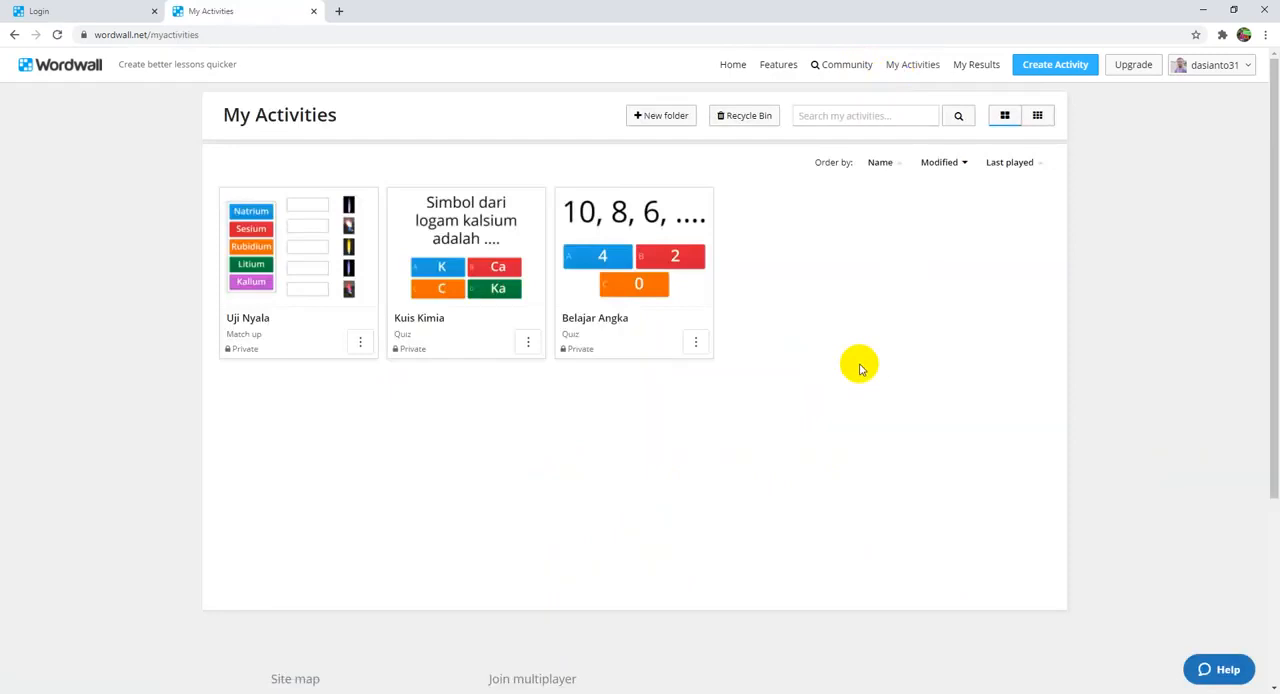
pyautogui.click(752, 117)
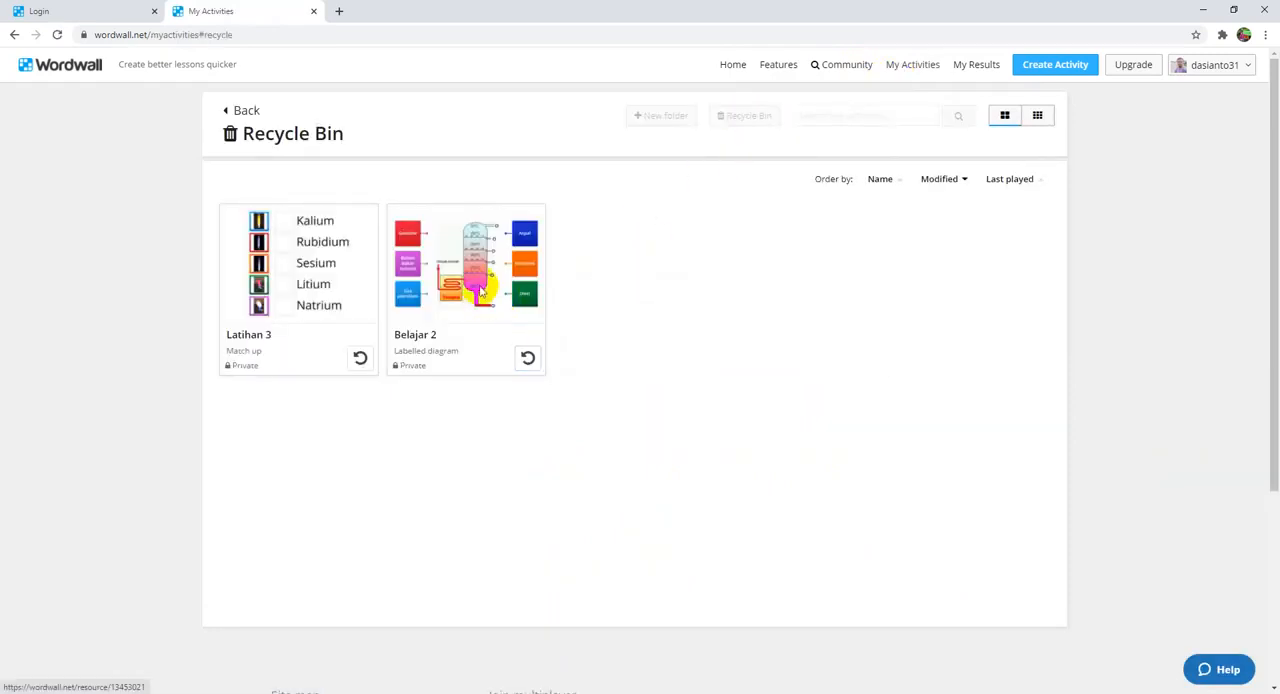
pyautogui.click(527, 357)
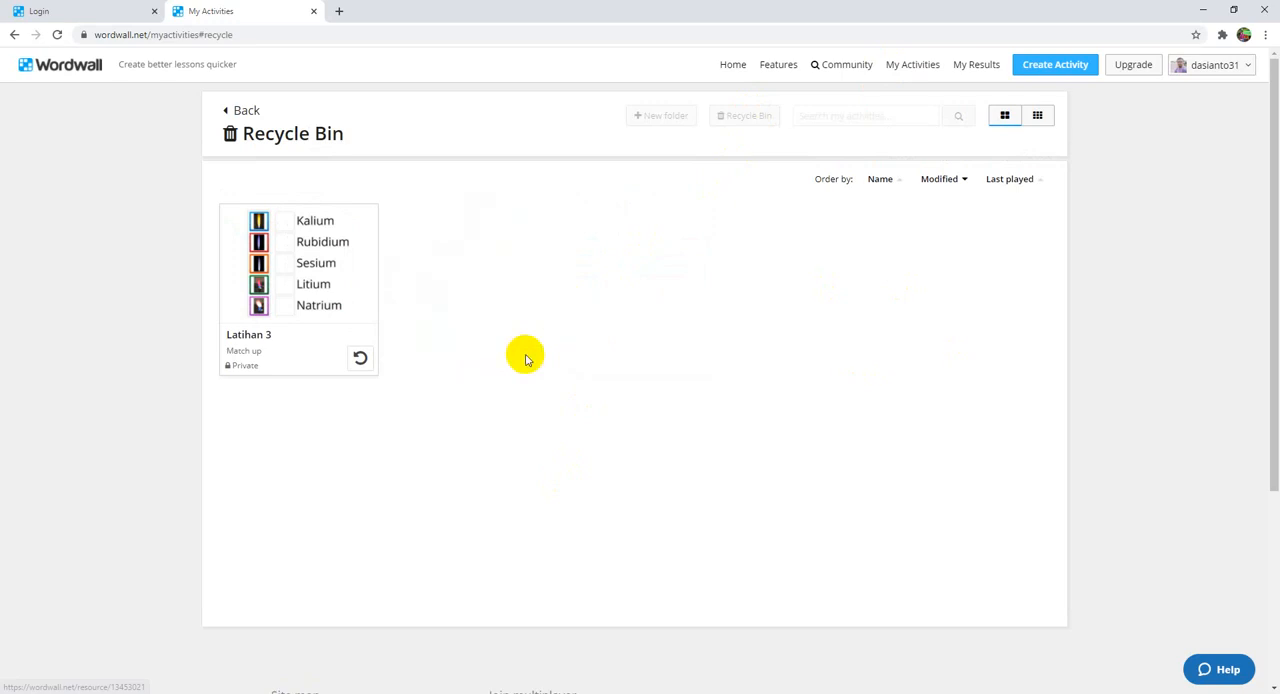
pyautogui.click(926, 63)
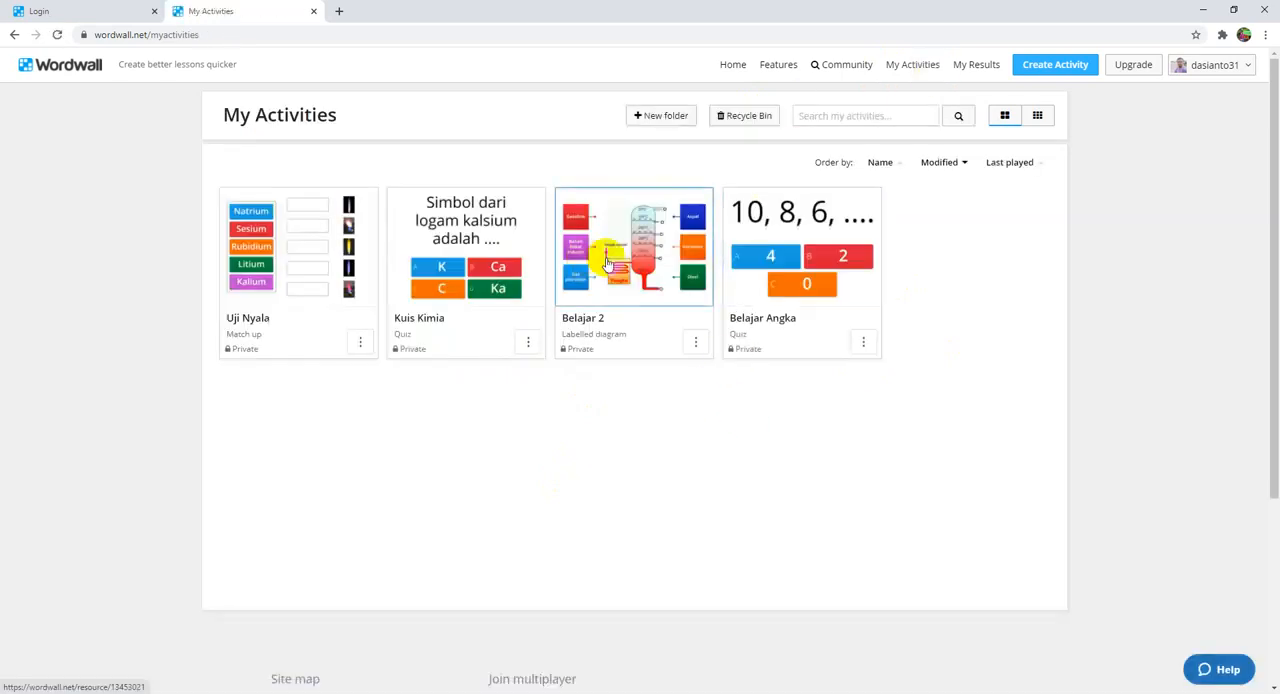
# Step: Open the Belajar 2 activity's content for editing and view its diagram image enlarged
pyautogui.click(606, 262)
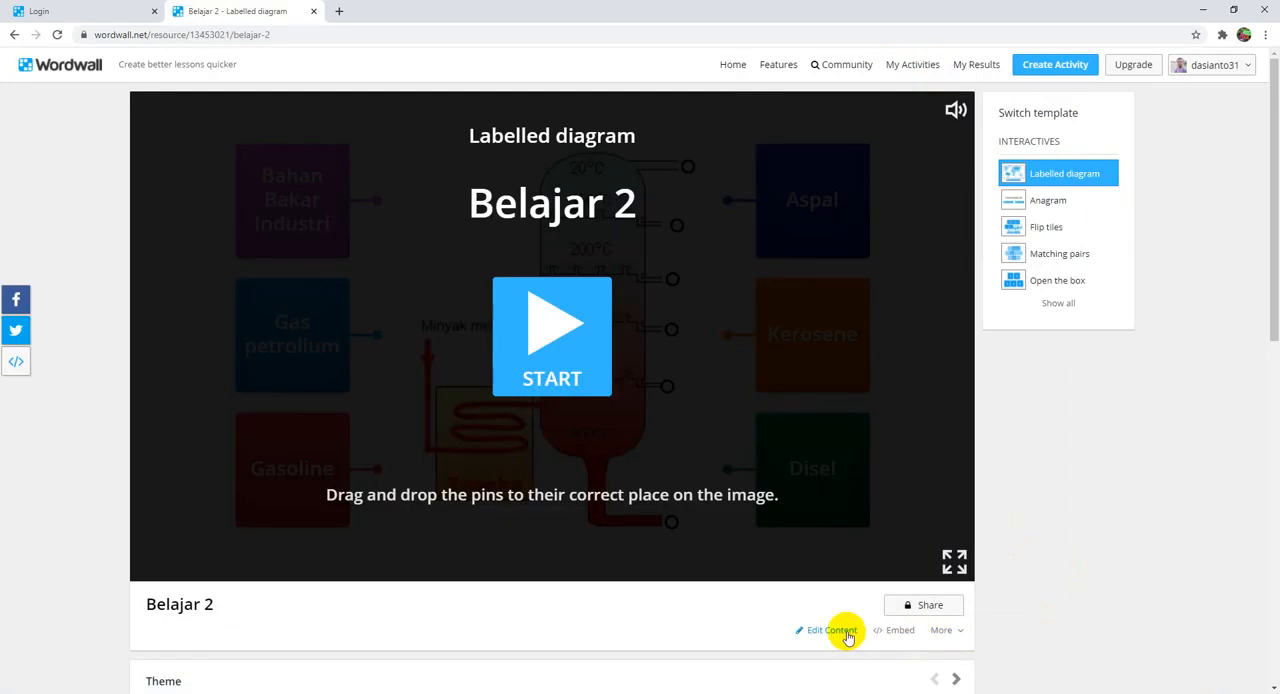
pyautogui.click(815, 630)
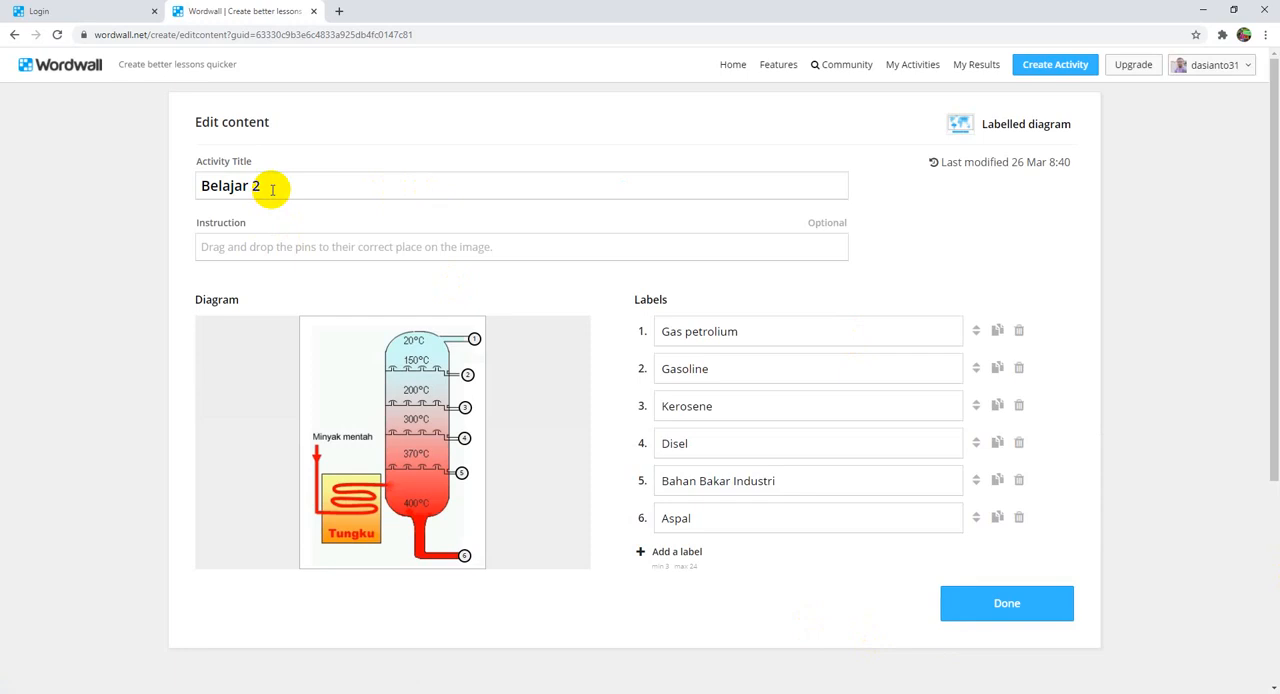
pyautogui.click(271, 189)
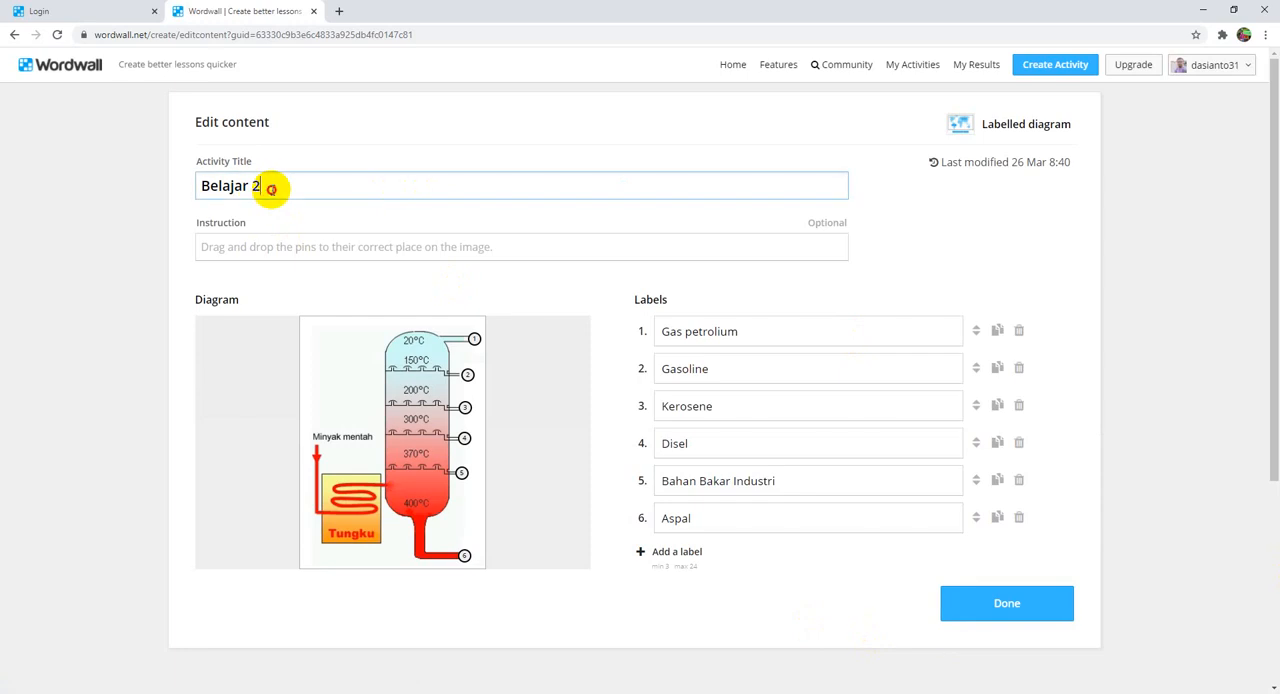
pyautogui.click(283, 258)
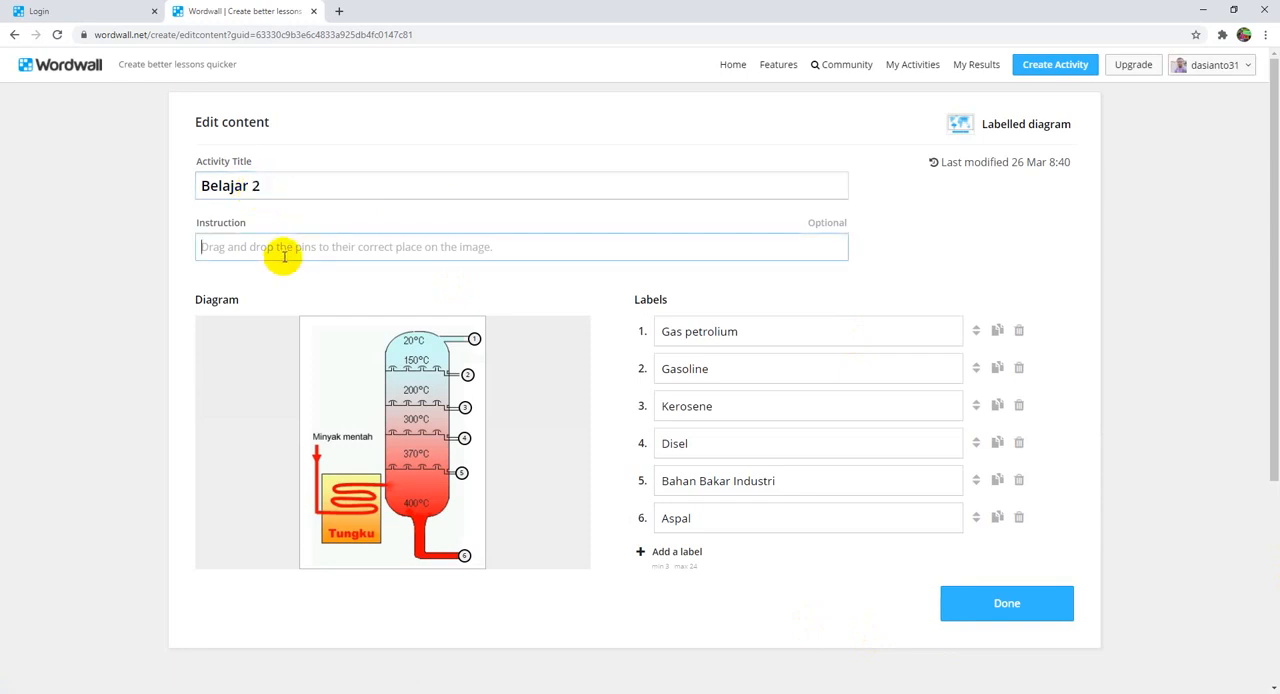
pyautogui.click(391, 426)
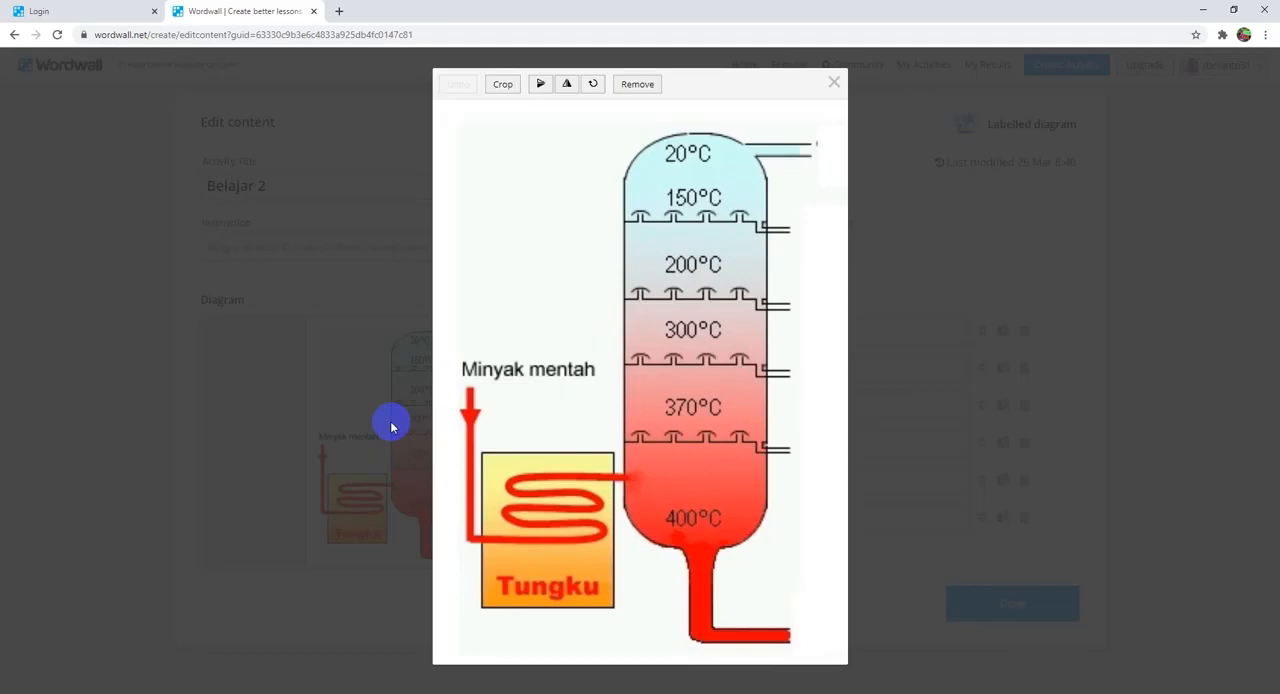
pyautogui.click(834, 86)
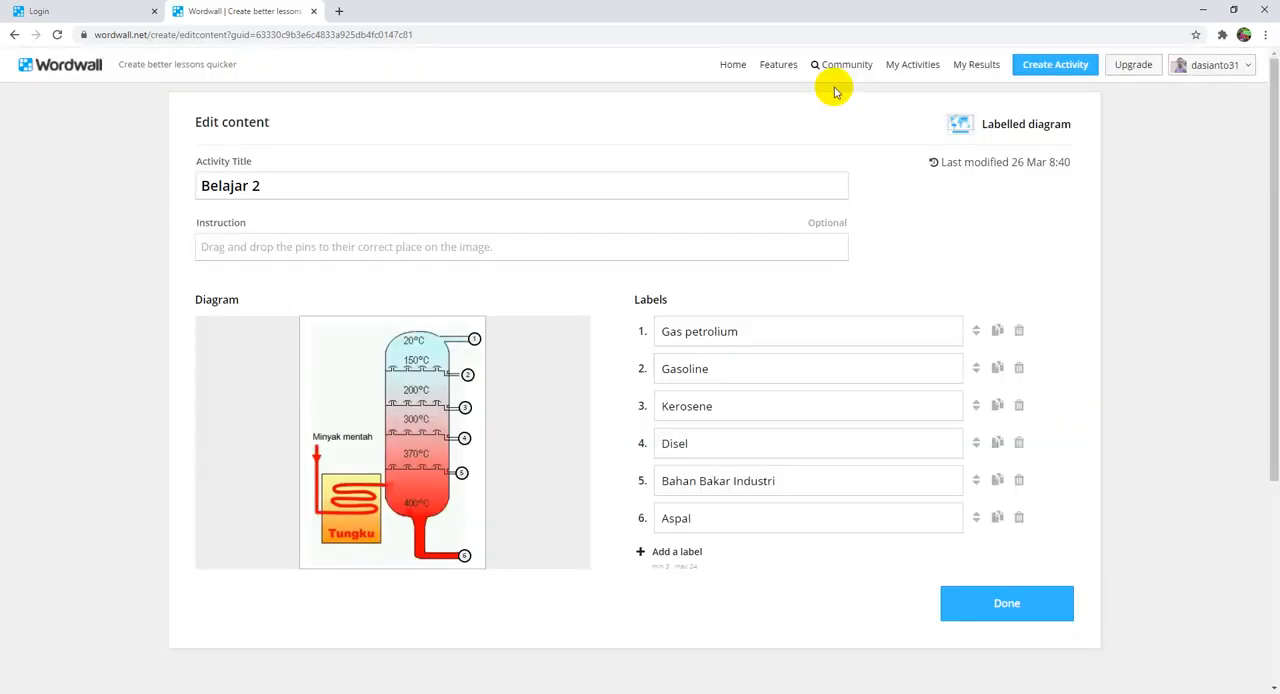
# Step: Remove the existing diagram image and upload the minyak bumi image file in its place
pyautogui.click(364, 342)
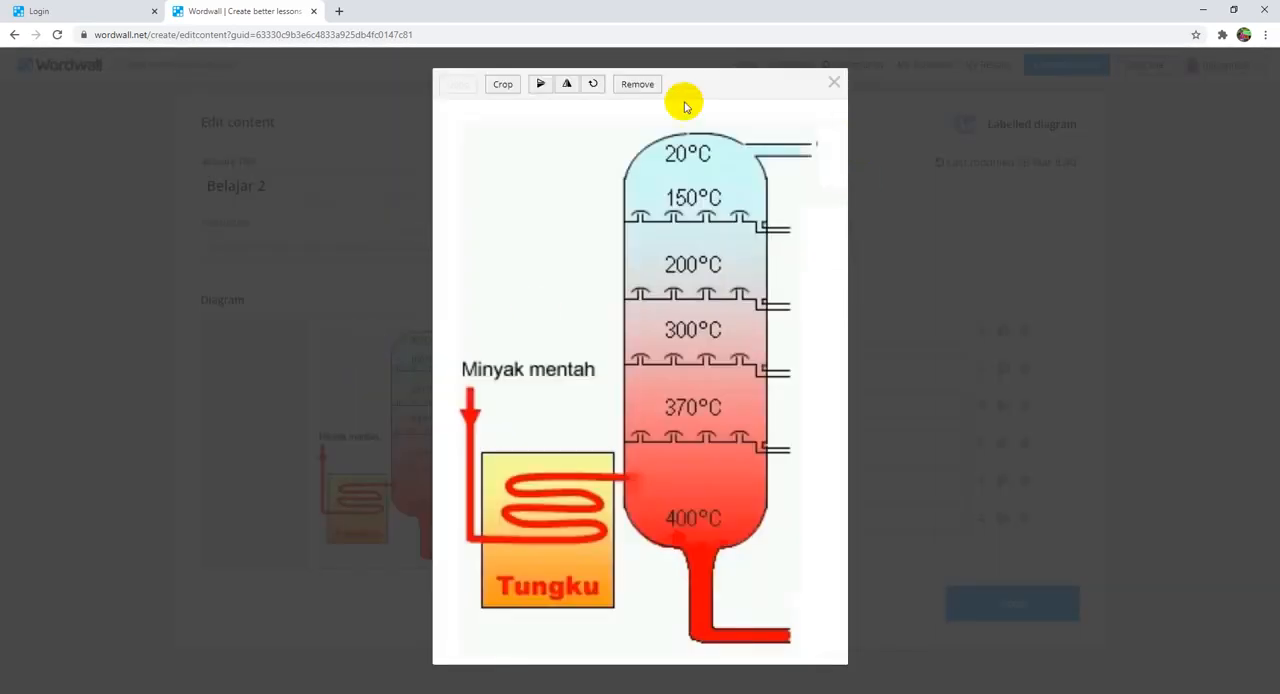
pyautogui.click(640, 85)
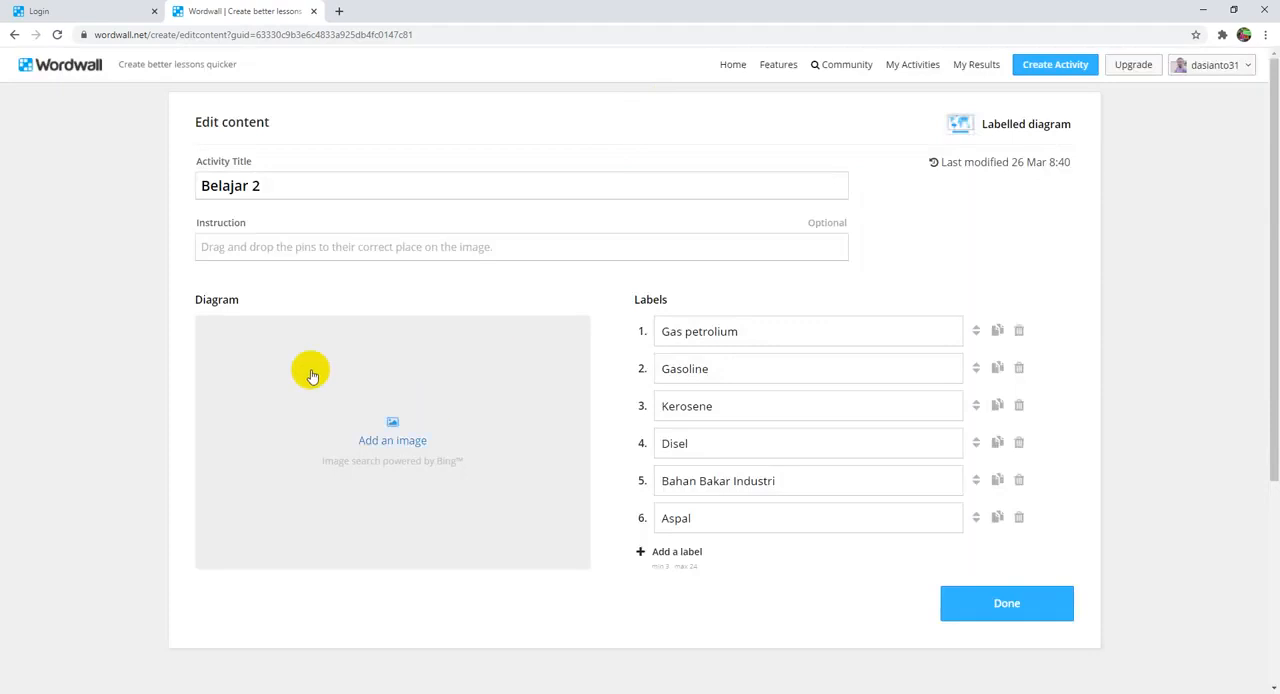
pyautogui.click(396, 442)
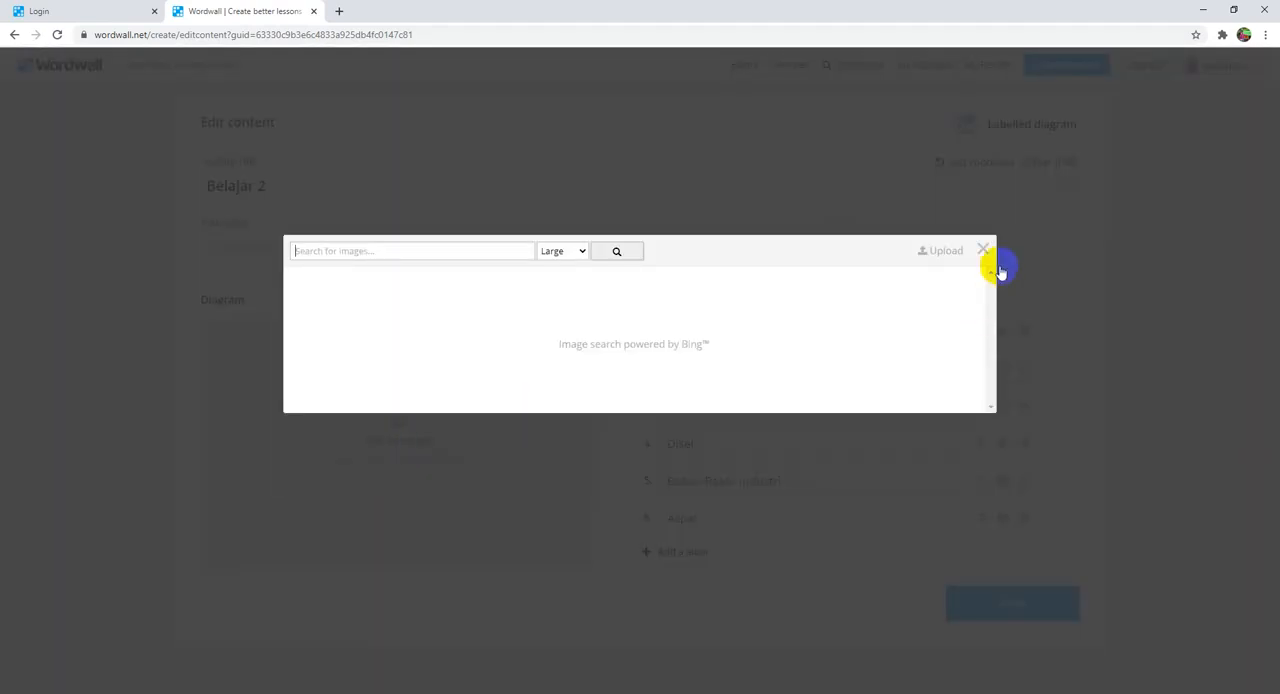
pyautogui.click(943, 248)
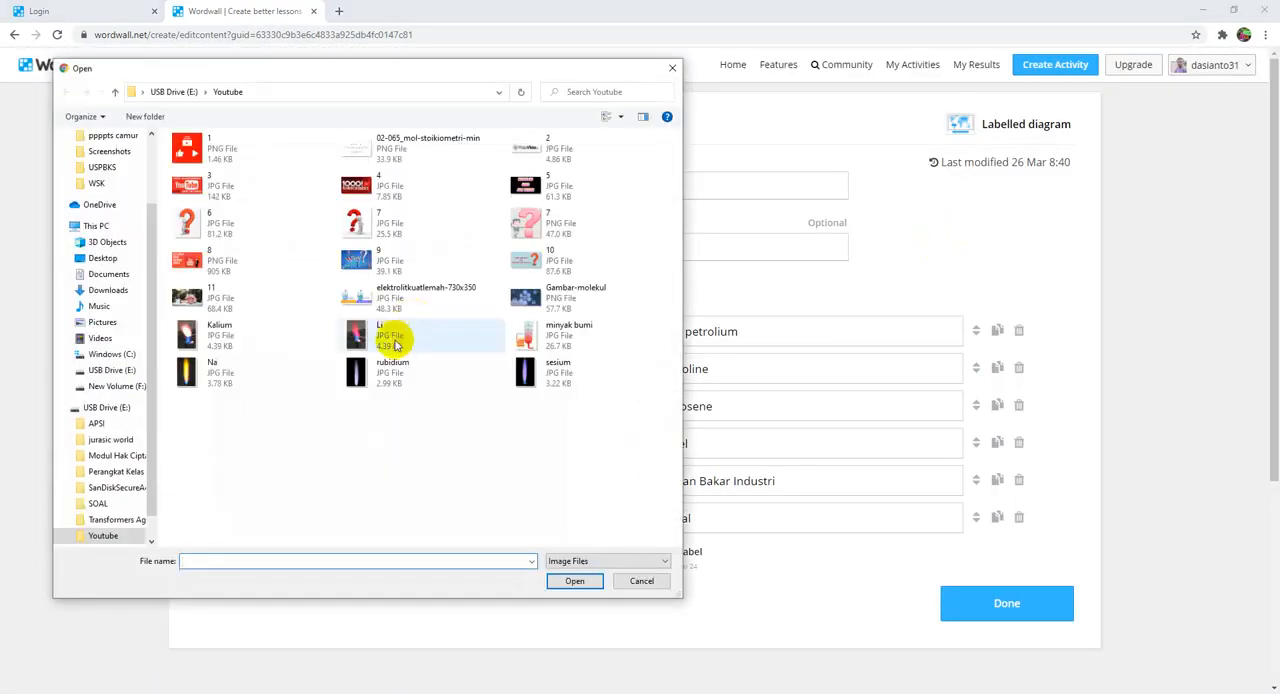
pyautogui.doubleClick(528, 332)
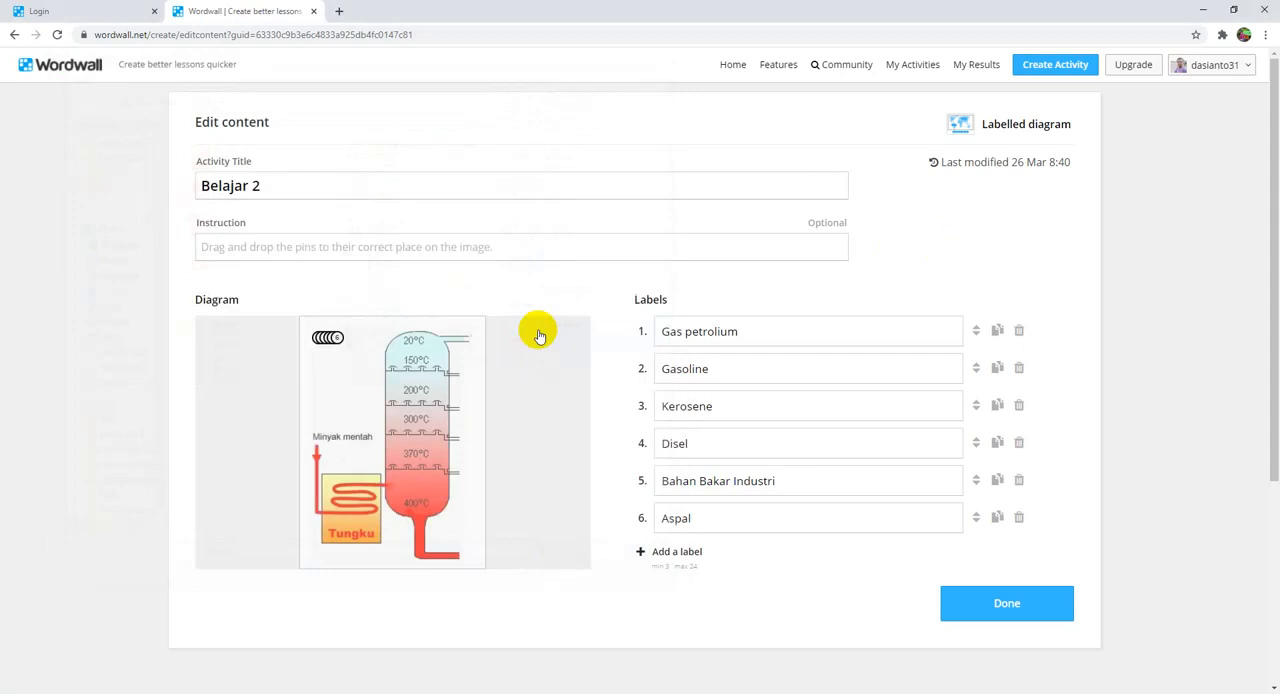
# Step: Clear the Gas petrolium, Gasoline and Kerosene labels, and undo all three deletions
pyautogui.click(799, 335)
pyautogui.moveTo(799, 335); pyautogui.dragTo(533, 341)
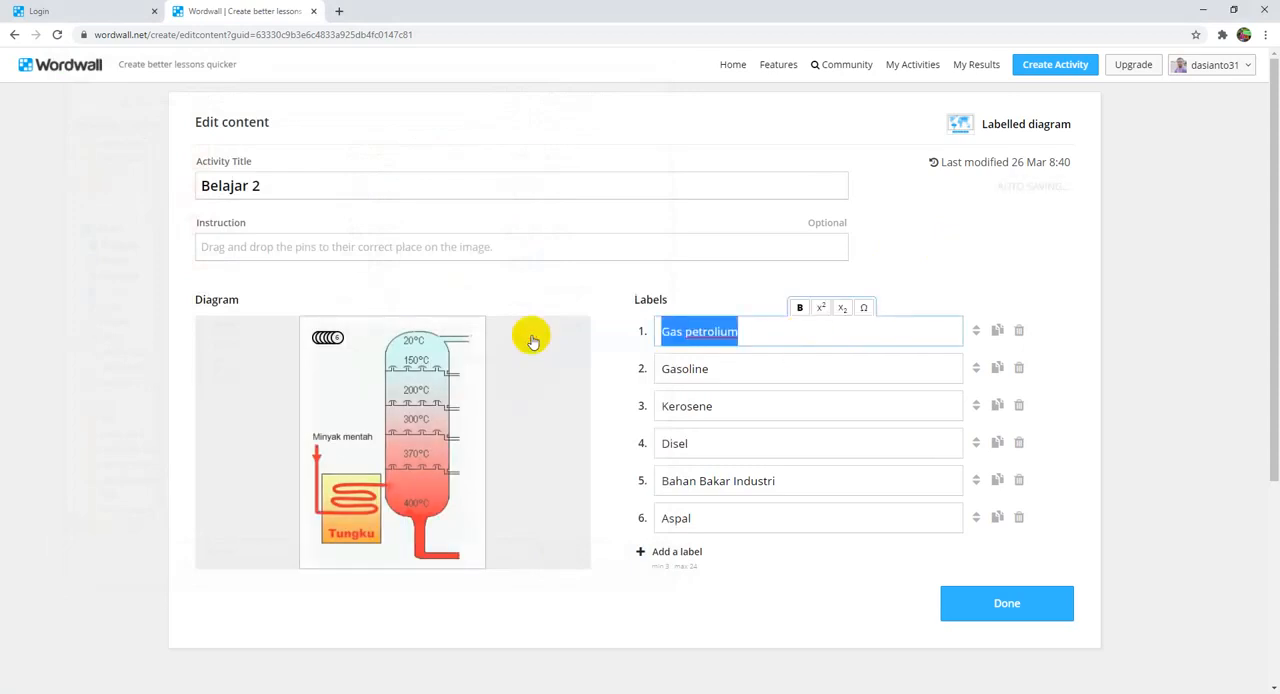
pyautogui.press('BackSpace')
pyautogui.moveTo(808, 377); pyautogui.dragTo(537, 393)
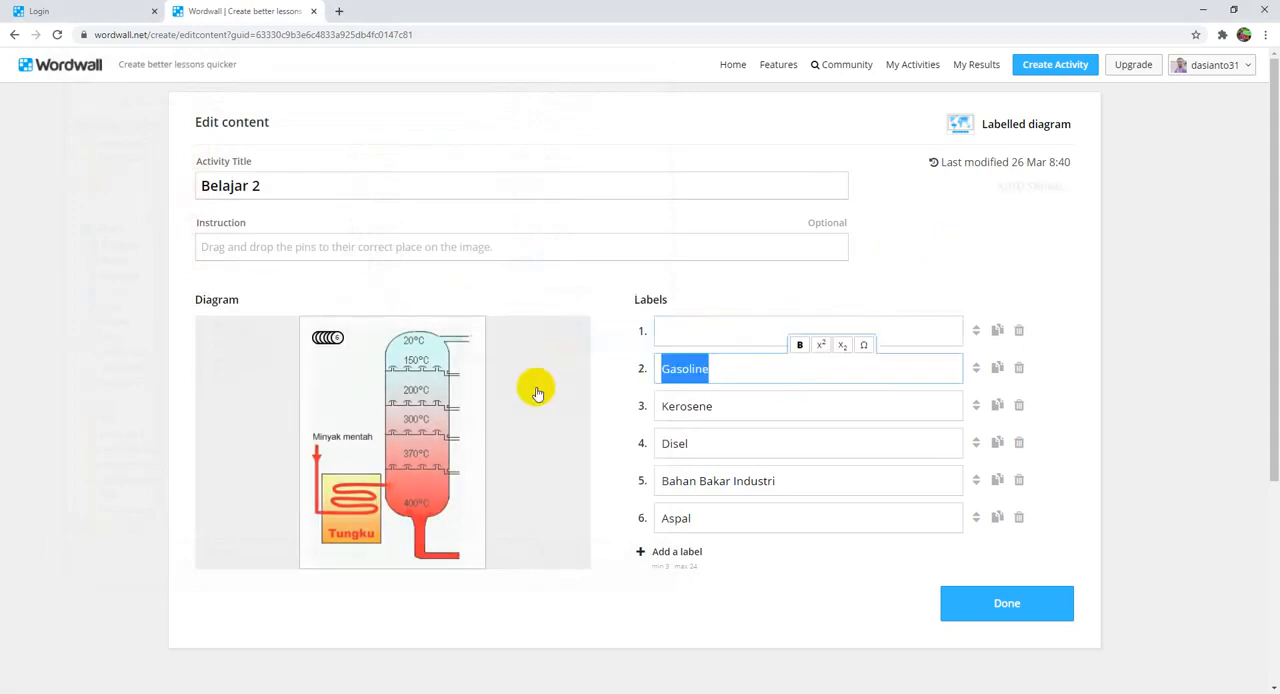
pyautogui.press('BackSpace')
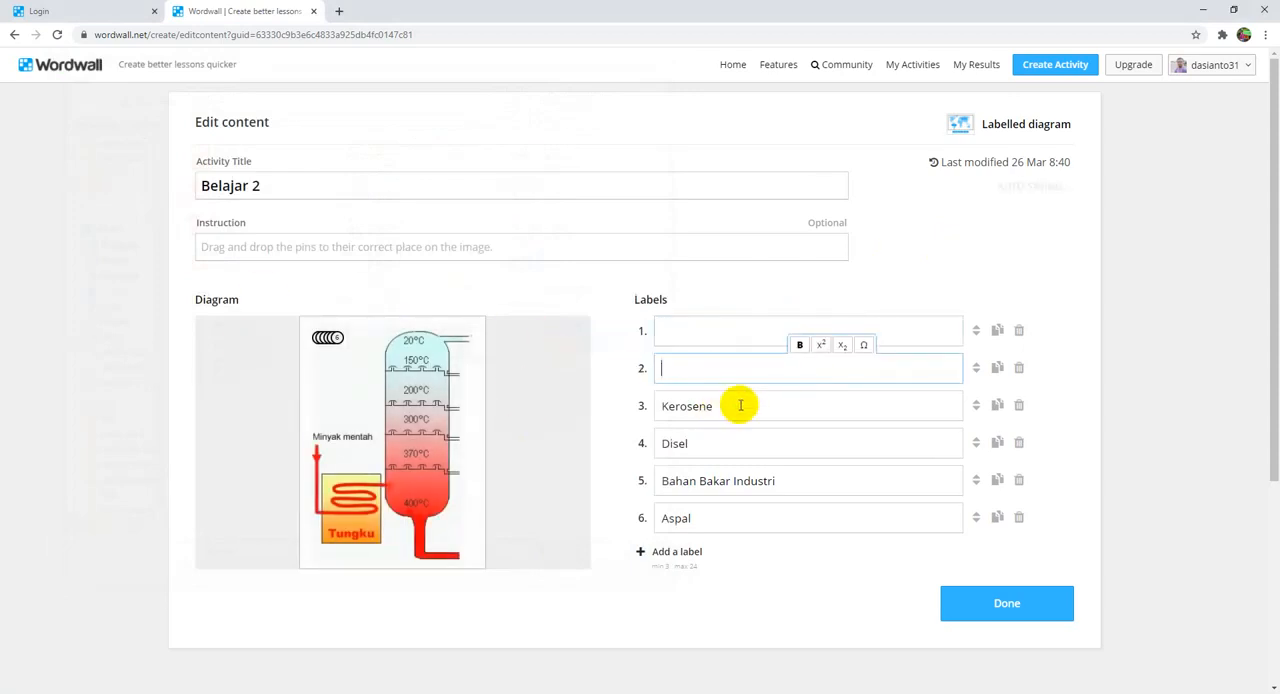
pyautogui.moveTo(740, 405); pyautogui.dragTo(589, 411)
pyautogui.press('BackSpace')
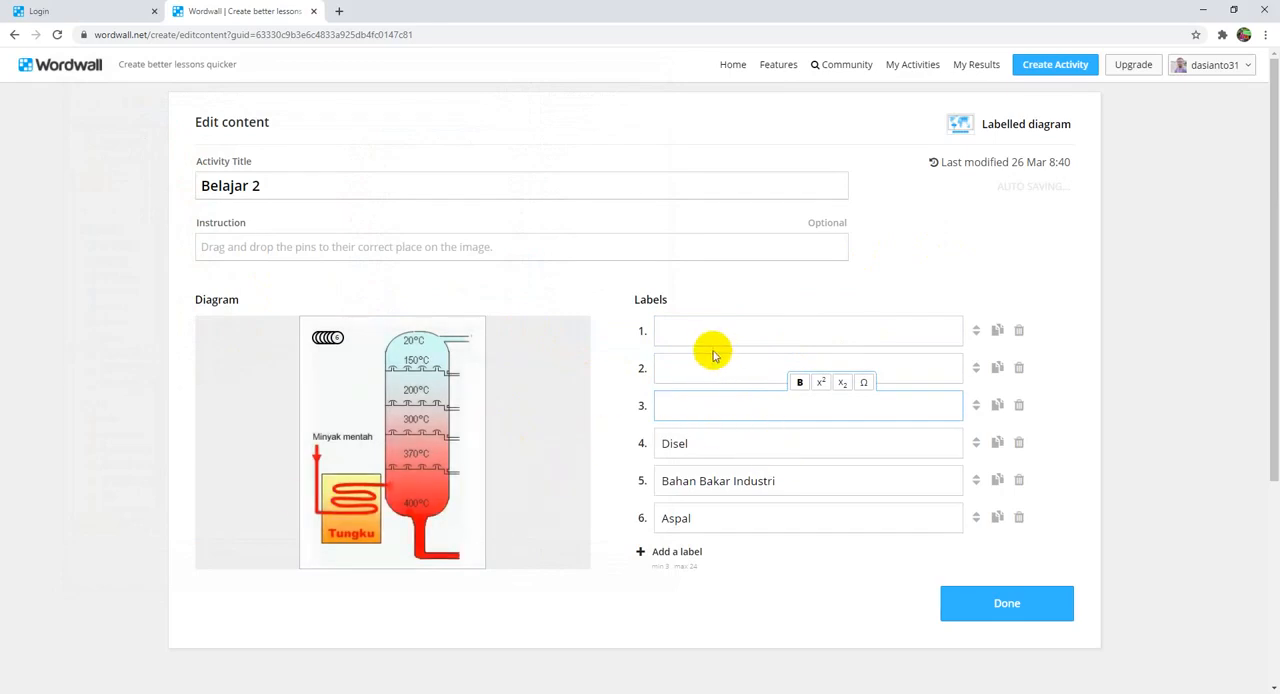
pyautogui.hotkey('ctrl', 'z')
pyautogui.hotkey('ctrl', 'z')
pyautogui.hotkey('ctrl', 'z')
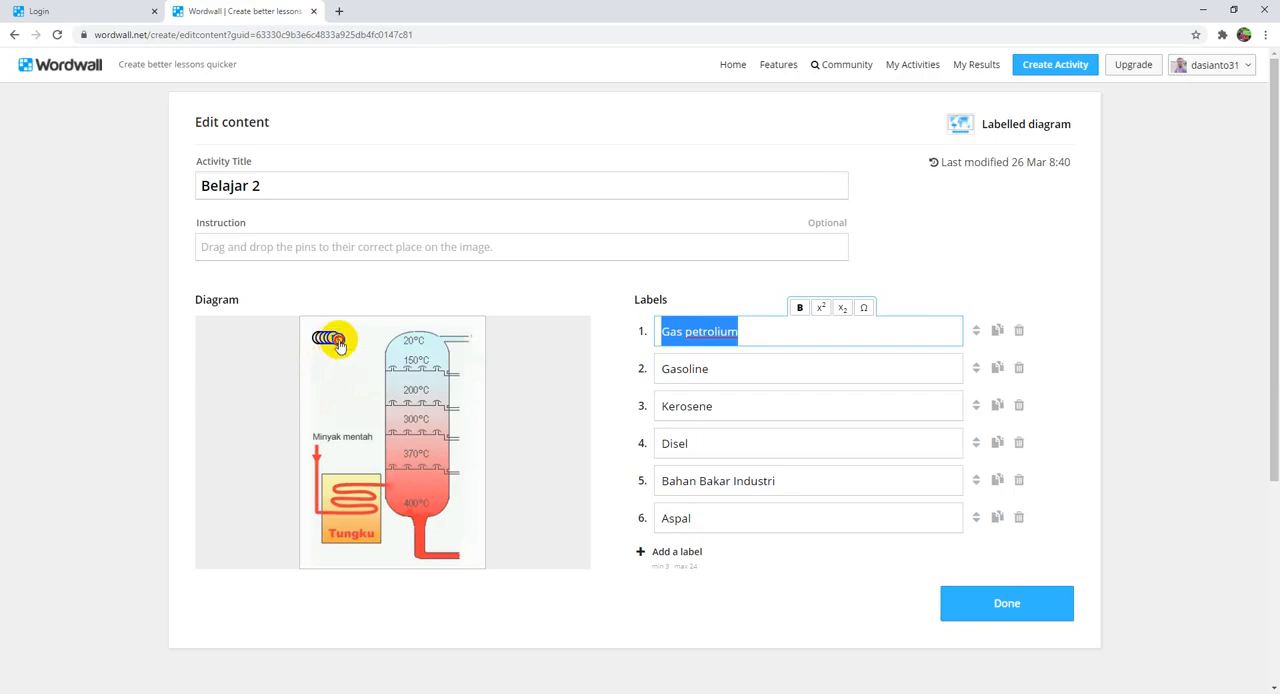
# Step: Place pins 1 to 6 at the distillation column's outlets, from the highest to the lowest, and save the Belajar 2 activity
pyautogui.moveTo(339, 345); pyautogui.dragTo(467, 540)
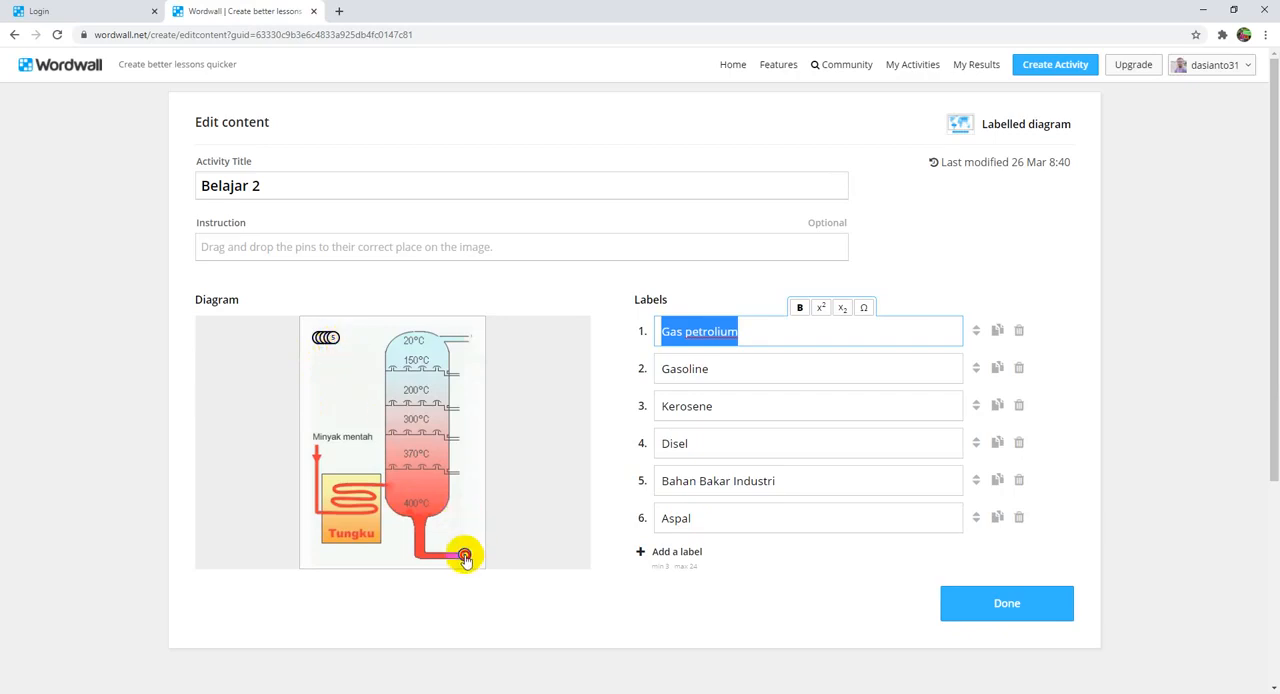
pyautogui.moveTo(336, 340); pyautogui.dragTo(371, 389)
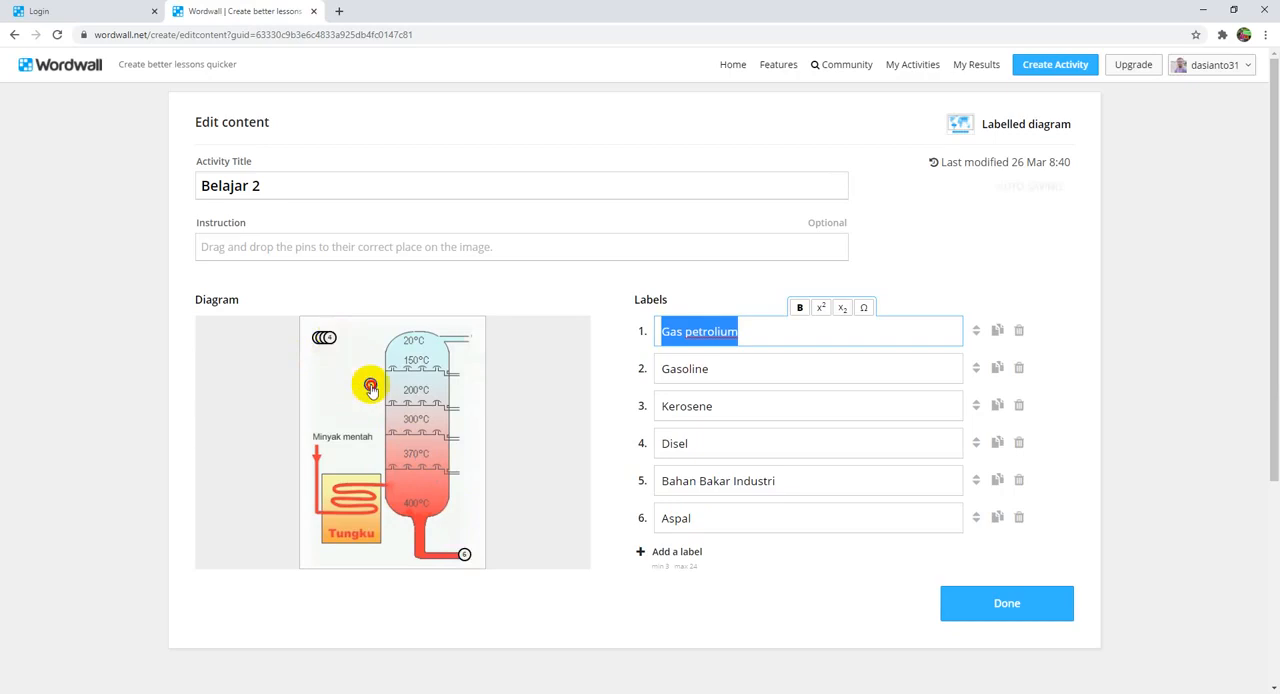
pyautogui.moveTo(465, 477); pyautogui.dragTo(464, 474)
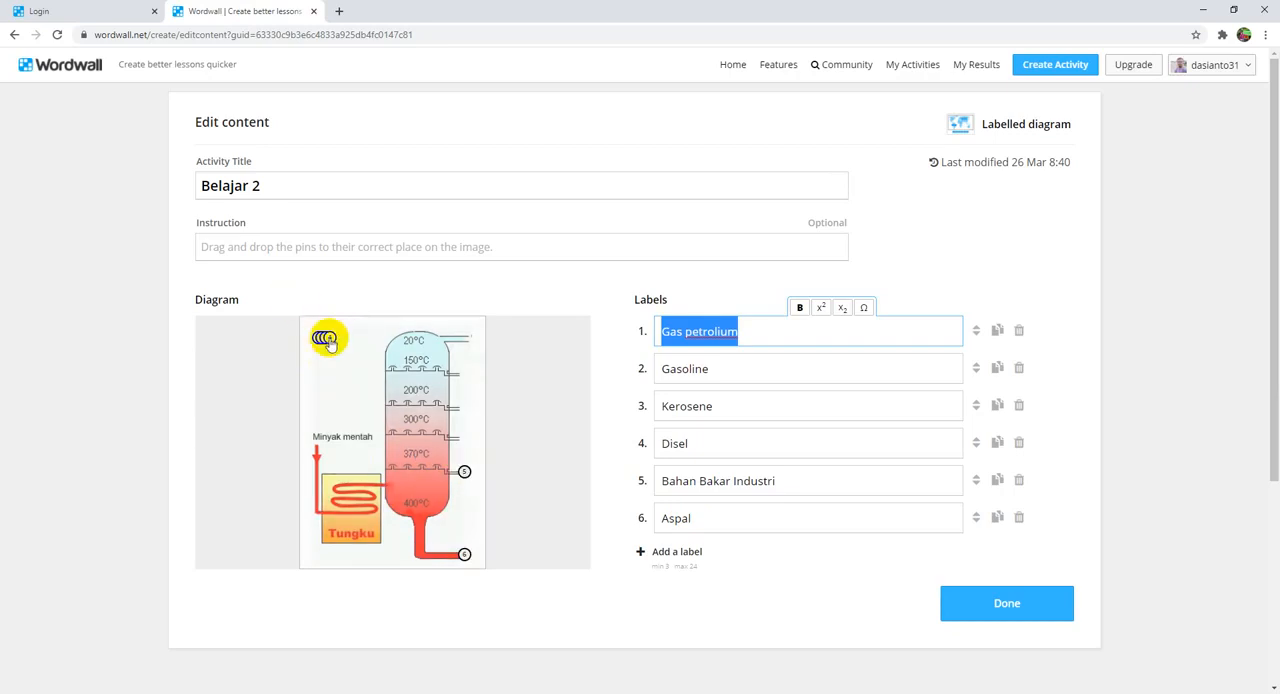
pyautogui.moveTo(421, 404); pyautogui.dragTo(465, 442)
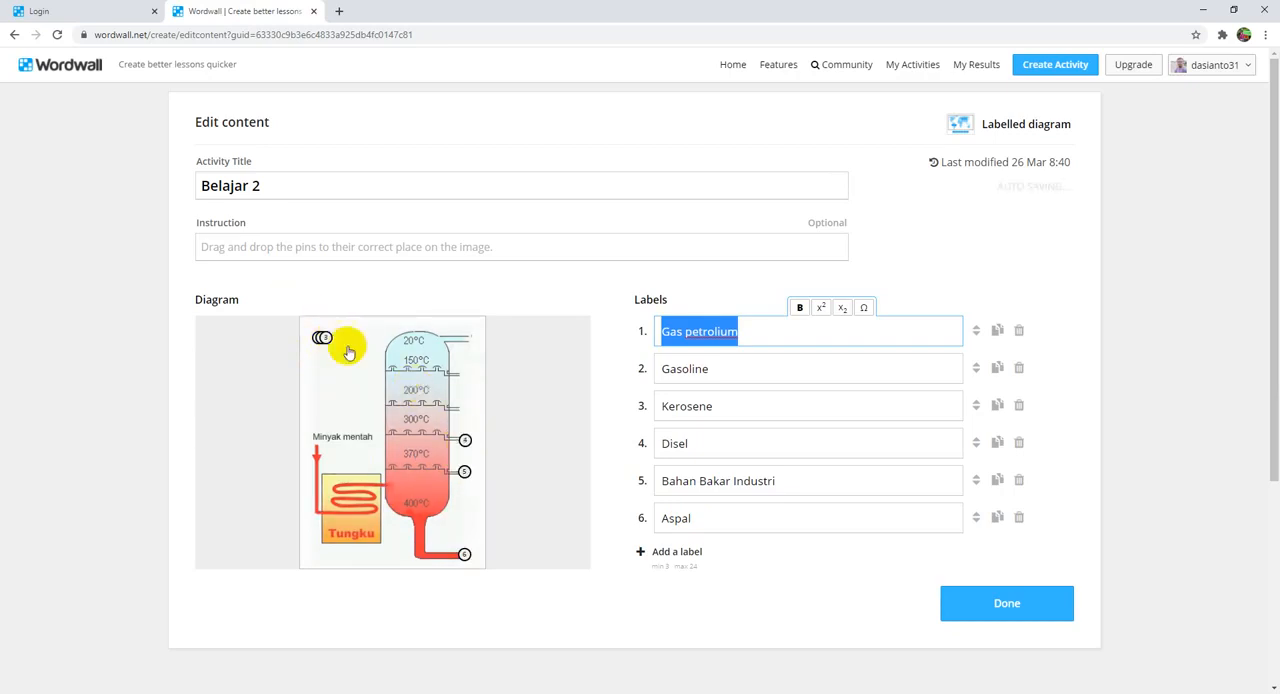
pyautogui.moveTo(325, 346); pyautogui.dragTo(467, 409)
pyautogui.moveTo(318, 340); pyautogui.dragTo(468, 378)
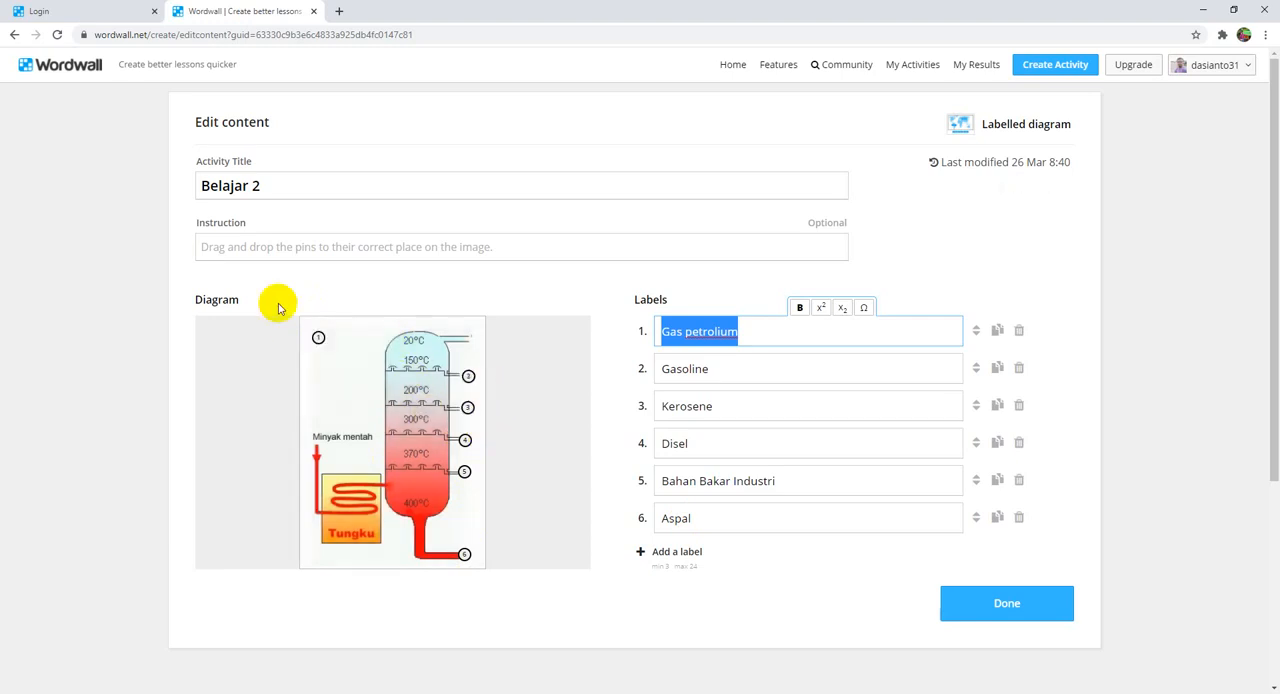
pyautogui.moveTo(316, 338); pyautogui.dragTo(474, 341)
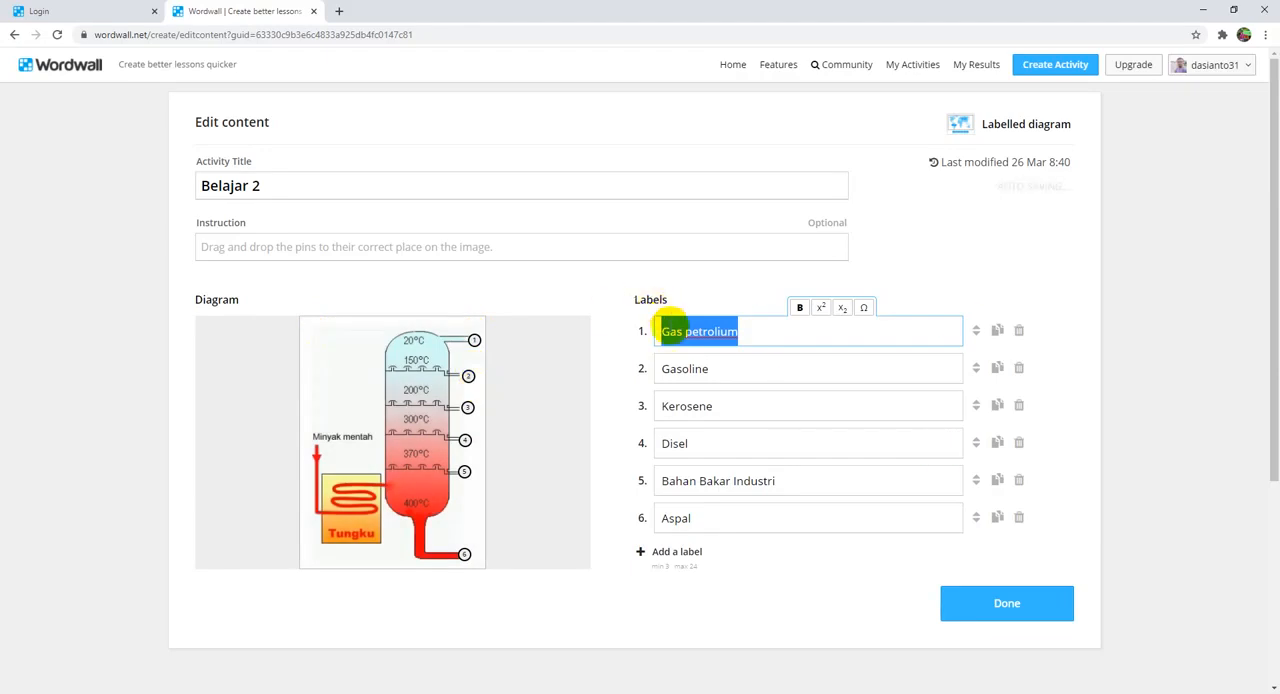
pyautogui.click(995, 614)
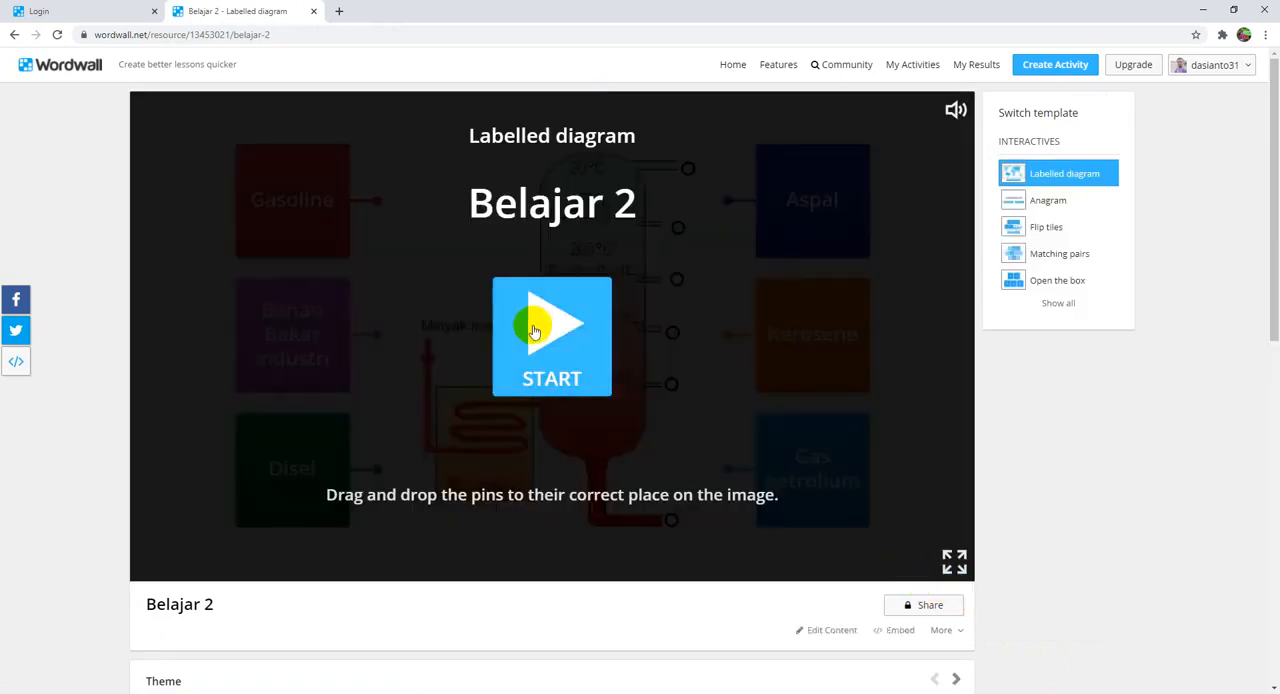
# Step: Play Belajar 2, attaching Gas petrolium, Kerosene, Gasoline, Bahan Bakar Industri, Disel and Aspal to the outlets from highest to lowest, and return to My Activities
pyautogui.click(535, 332)
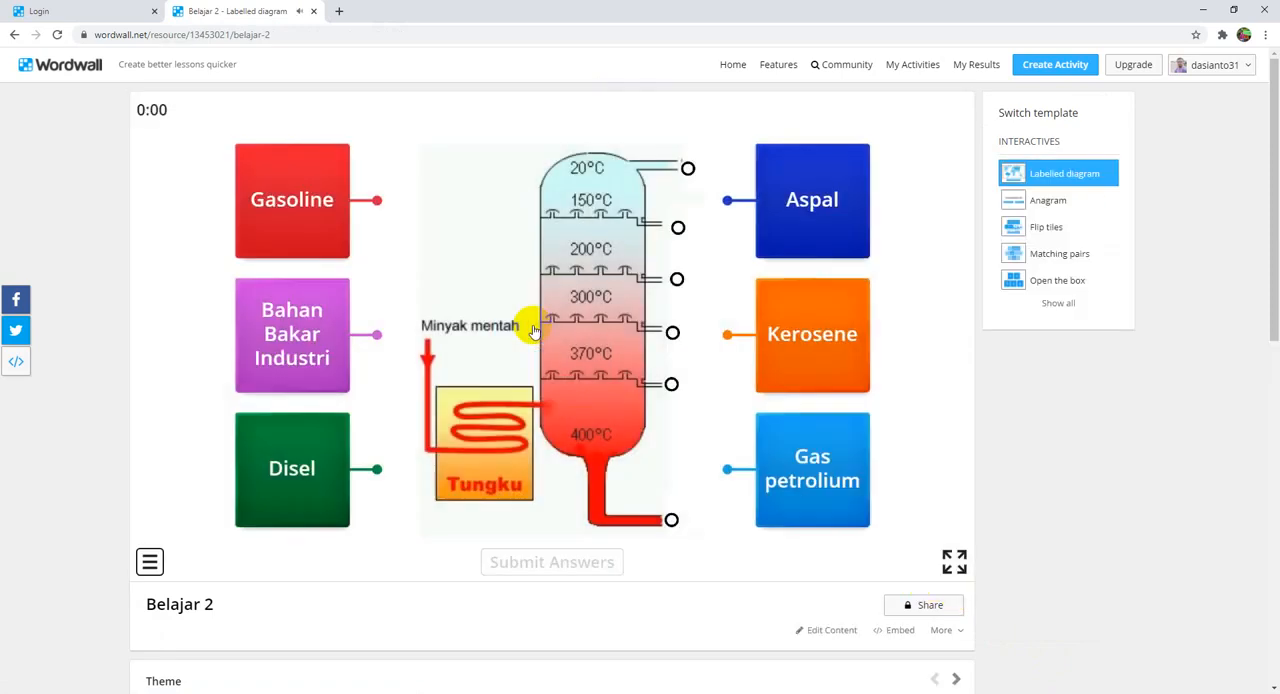
pyautogui.moveTo(731, 206); pyautogui.dragTo(667, 518)
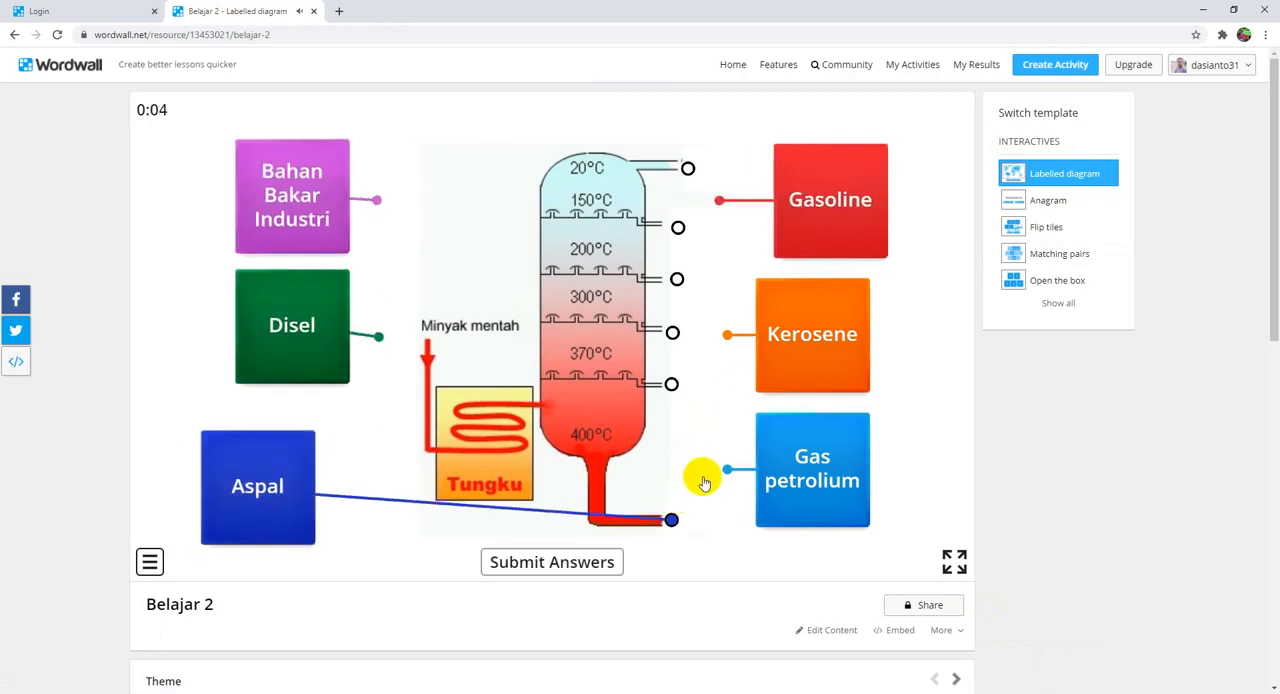
pyautogui.moveTo(731, 470); pyautogui.dragTo(687, 168)
pyautogui.moveTo(728, 335); pyautogui.dragTo(679, 228)
pyautogui.moveTo(727, 464); pyautogui.dragTo(677, 280)
pyautogui.moveTo(376, 200); pyautogui.dragTo(672, 332)
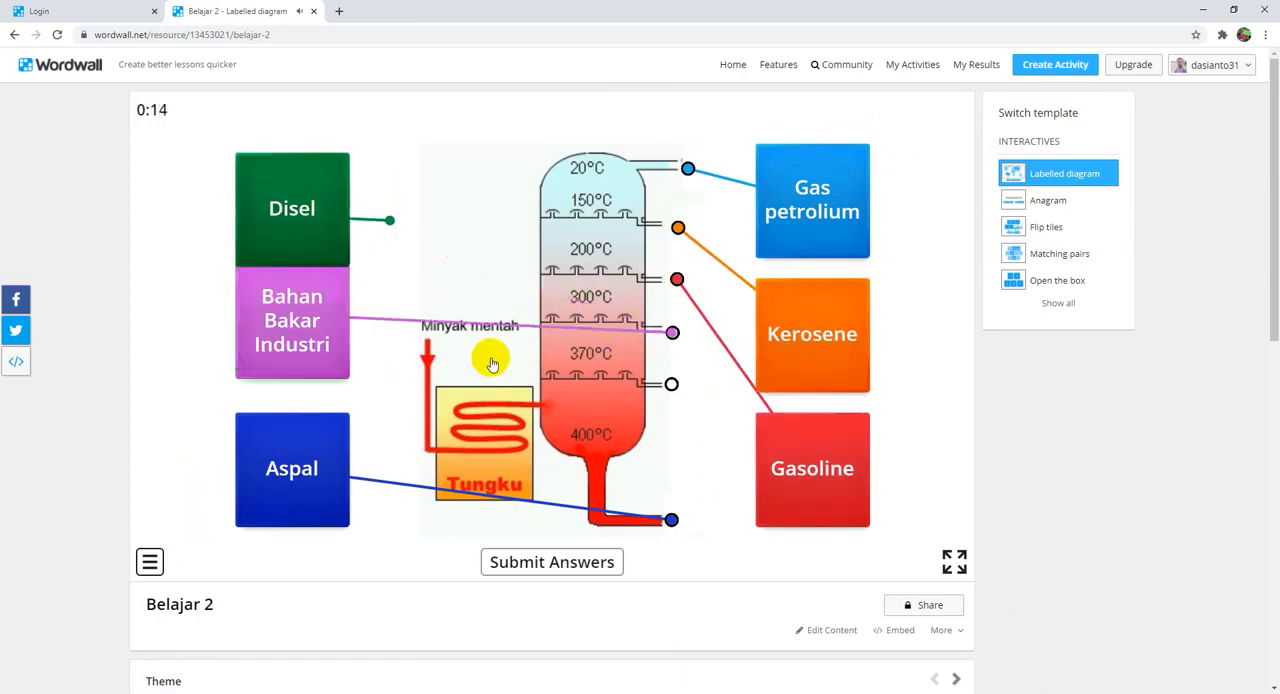
pyautogui.moveTo(380, 200); pyautogui.dragTo(678, 390)
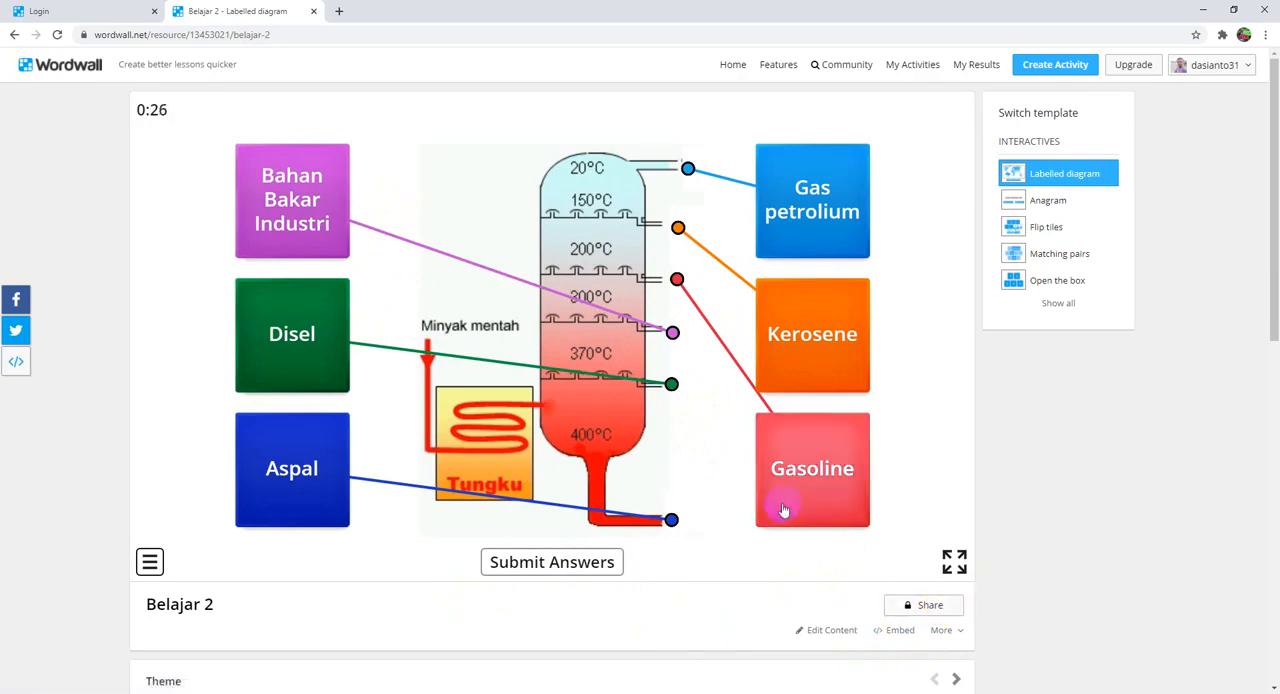
pyautogui.click(912, 66)
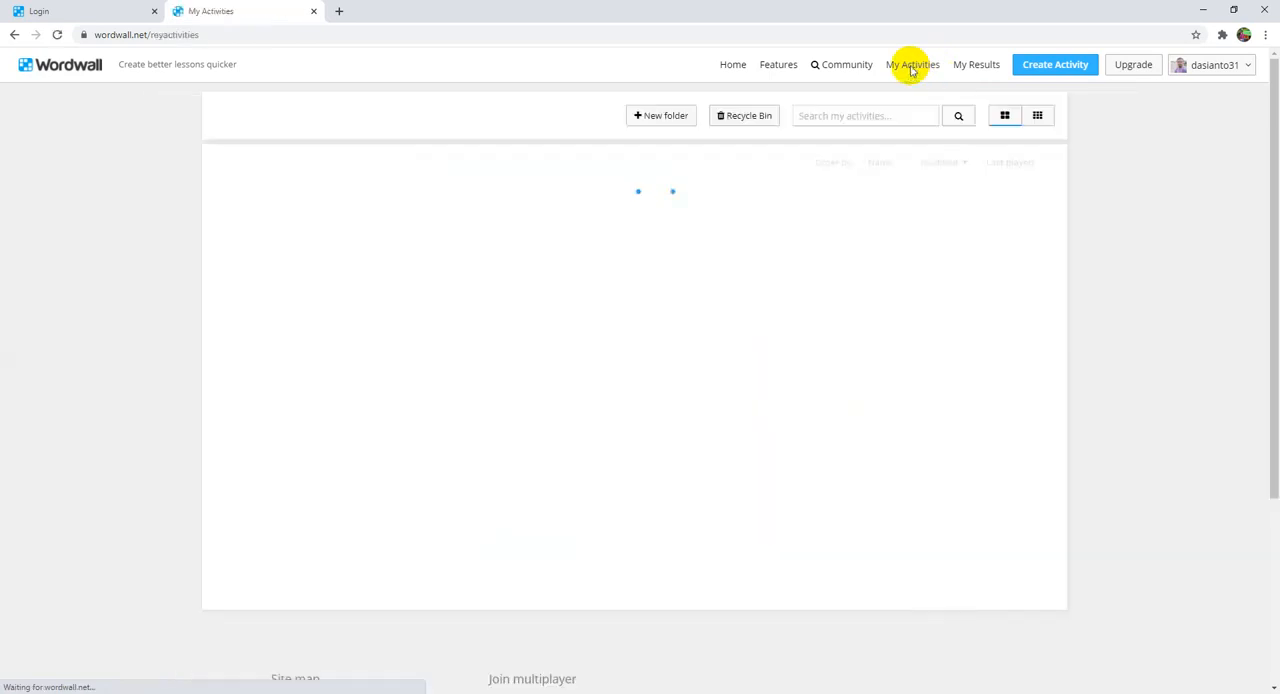